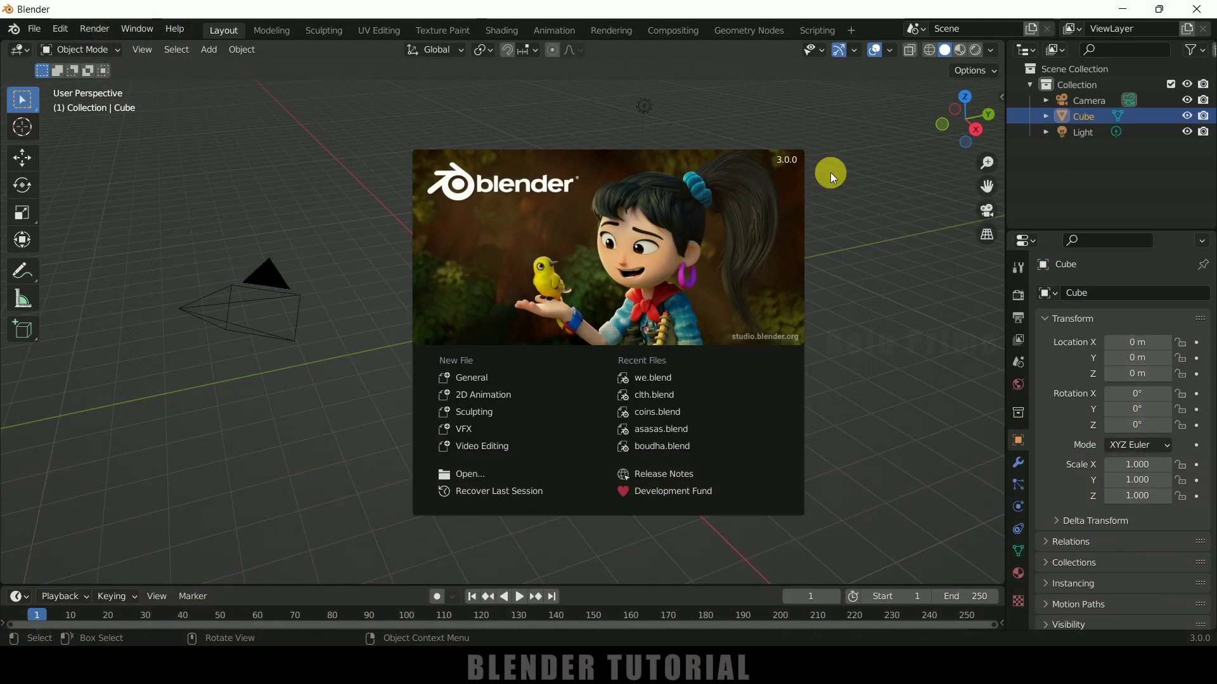
Step: Dismiss the splash screen and delete the default camera, cube and light from the scene
left_click(867, 298)
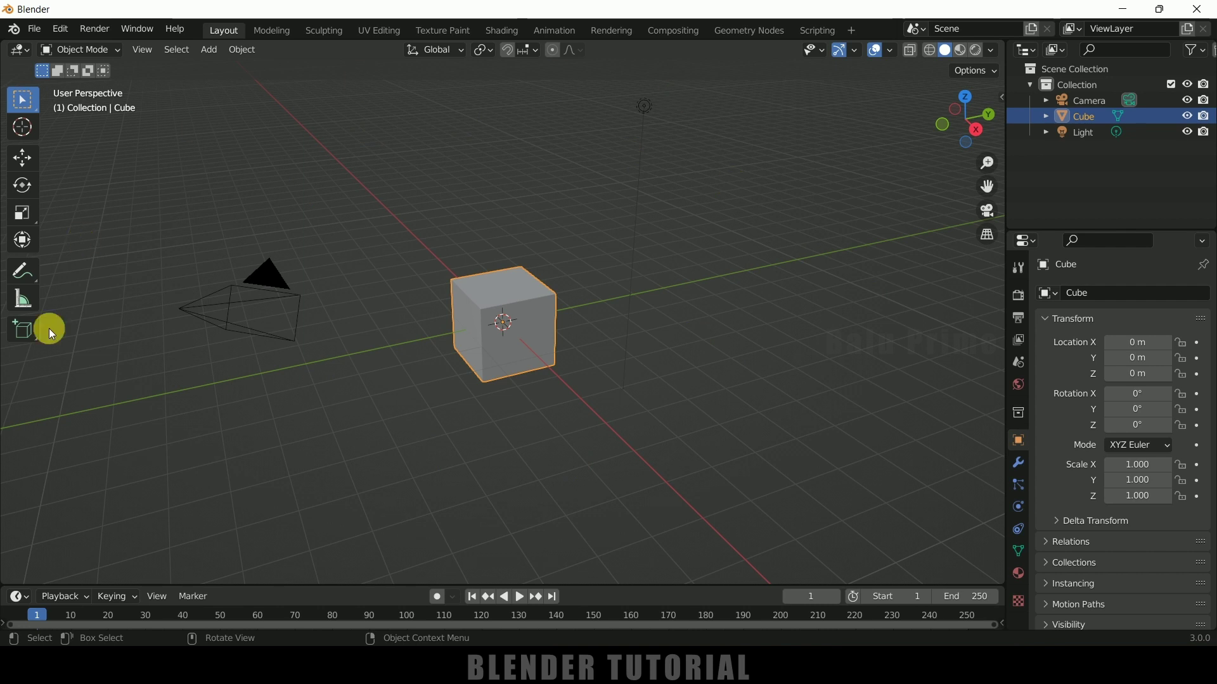
key("a")
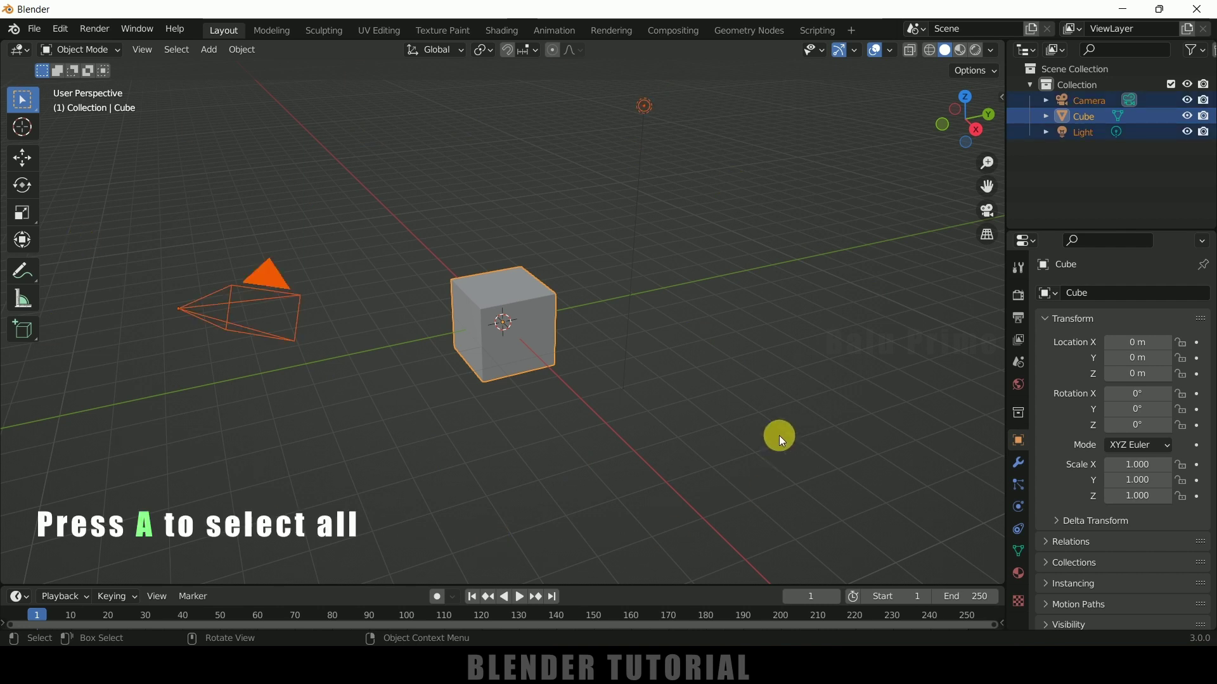
key("Delete")
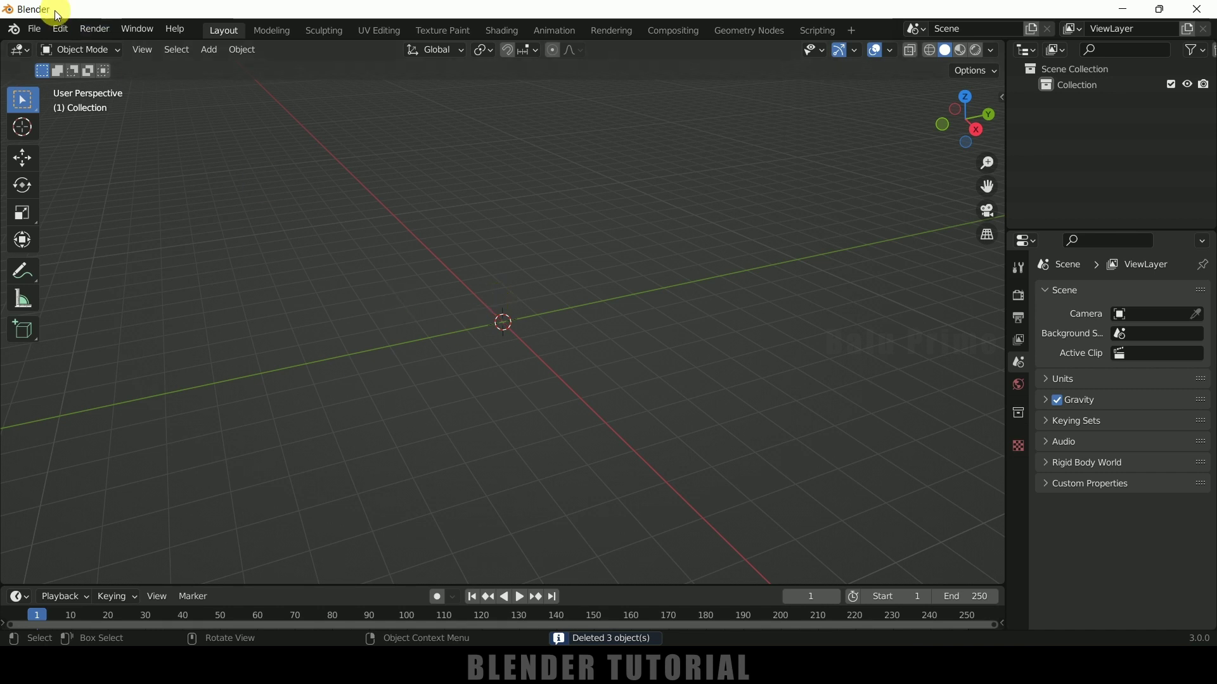
Step: Import the FBX file Throw Object.fbx from the Downloads folder
left_click(37, 30)
mouse_move(68, 238)
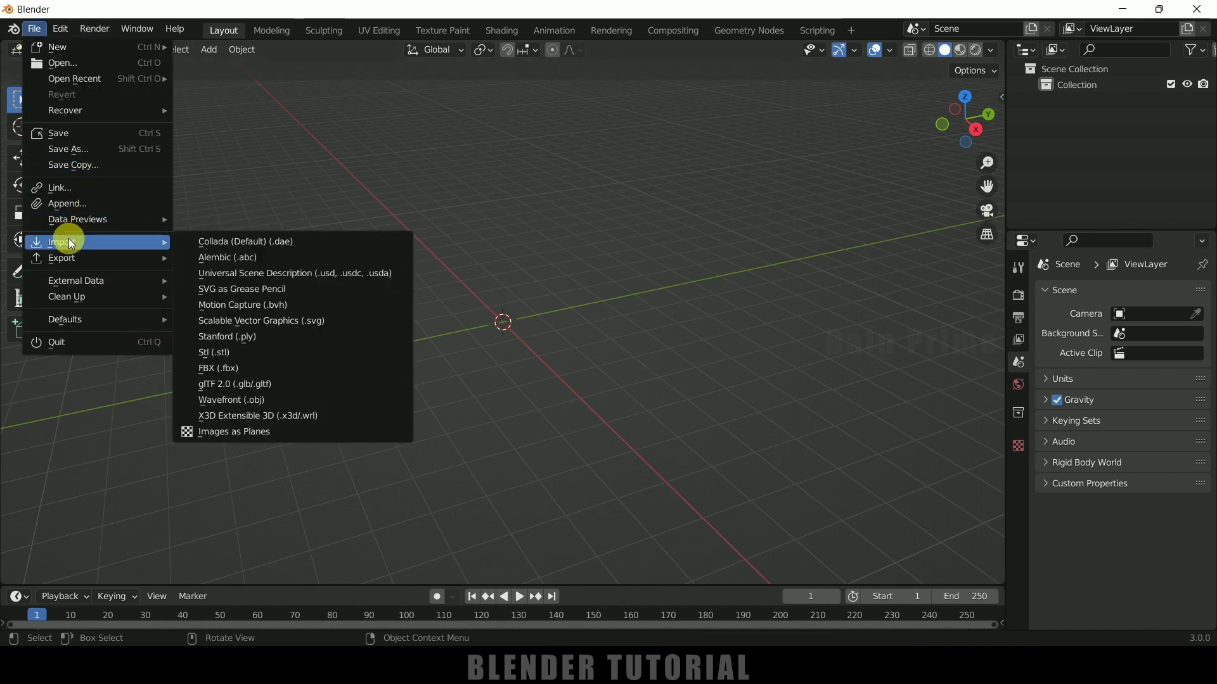
left_click(227, 368)
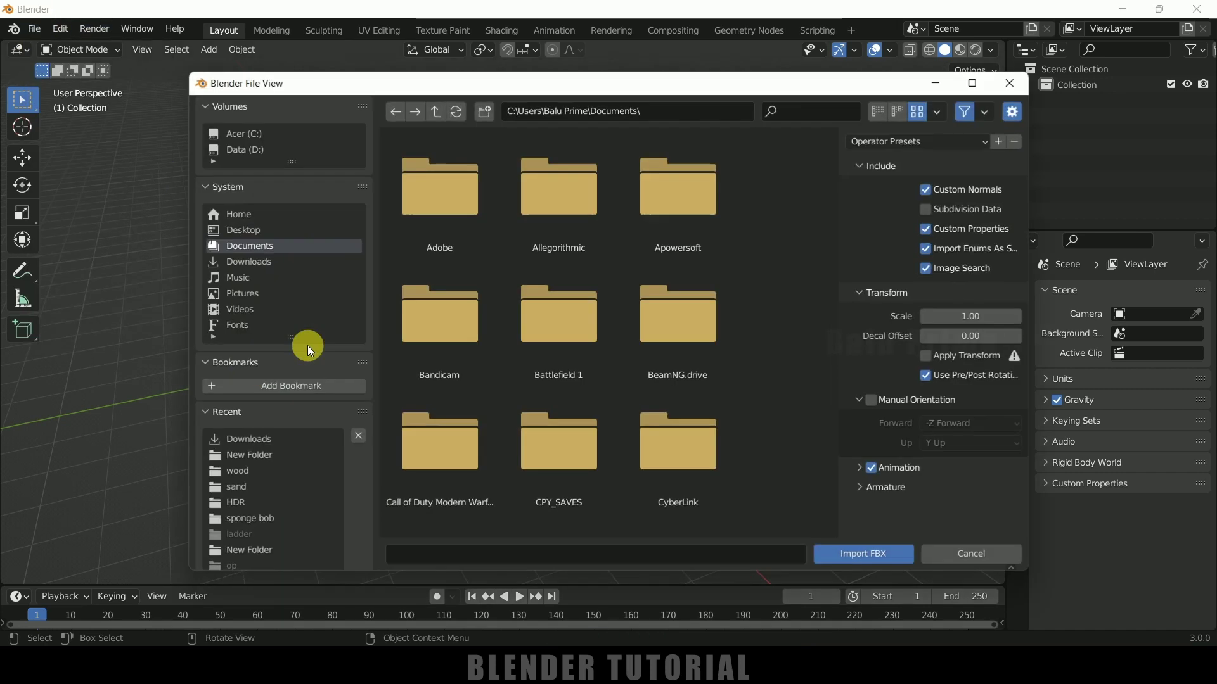
left_click(260, 264)
scroll(684, 412, "down", 5)
left_click(723, 462)
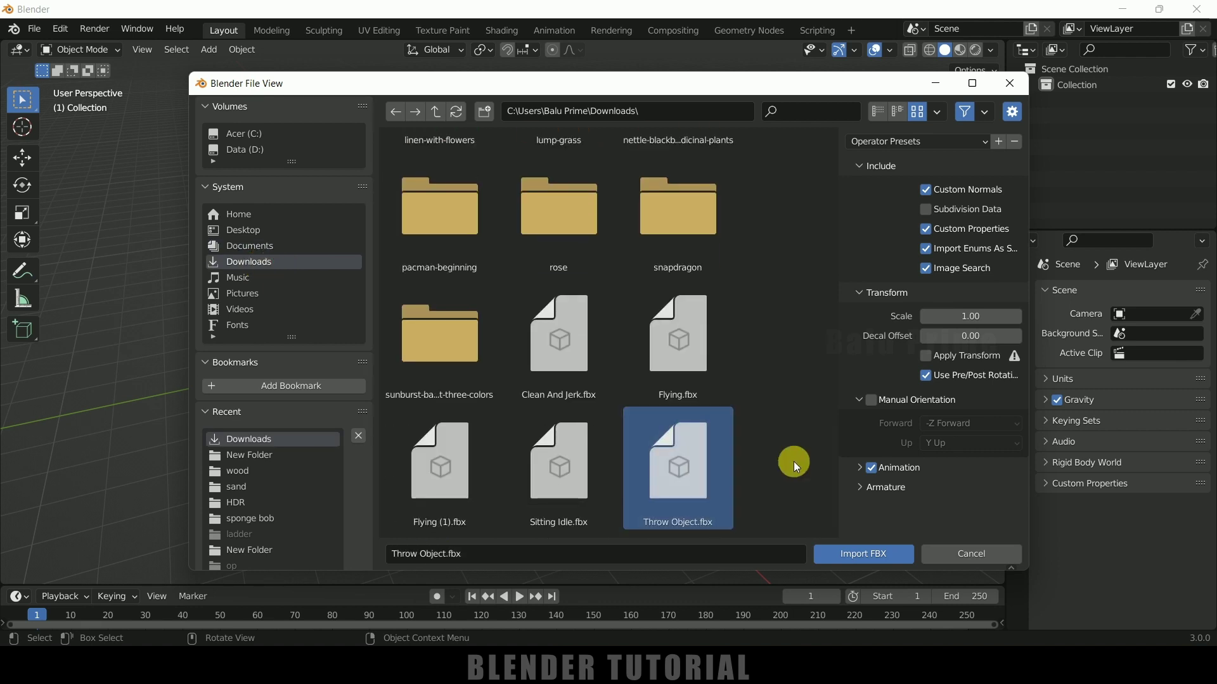
left_click(869, 550)
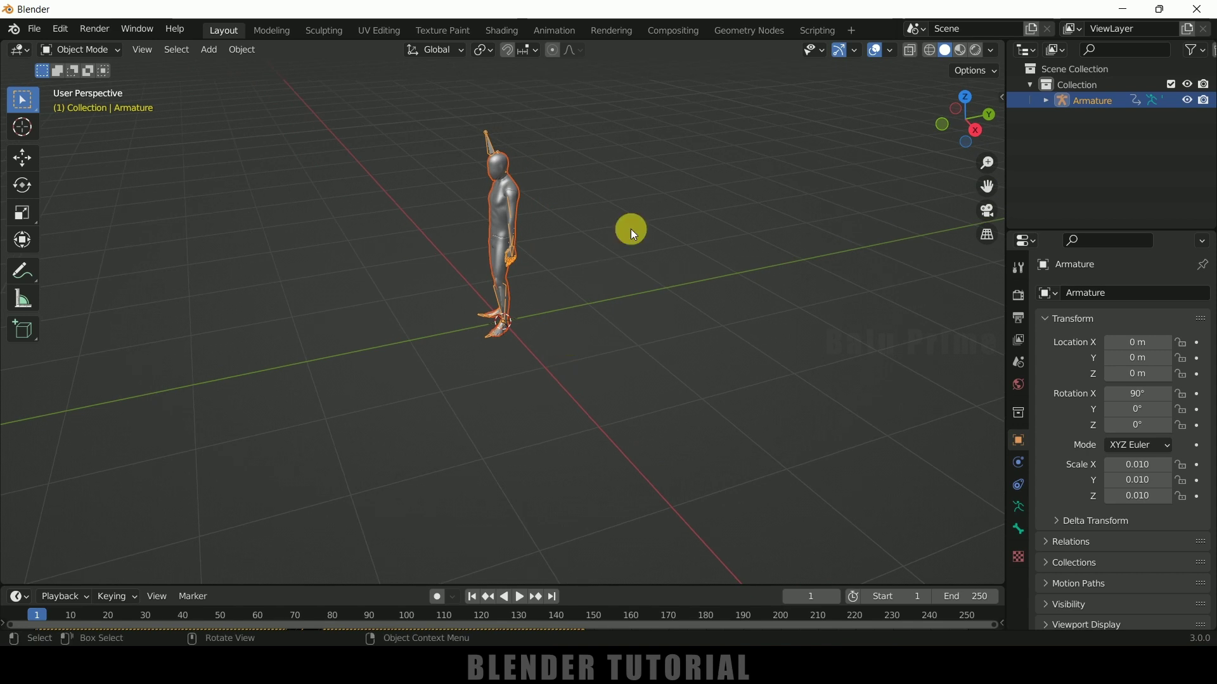
Step: Select the imported character's armature and scale it up uniformly to about 0.042
left_click(535, 185)
left_click(491, 142)
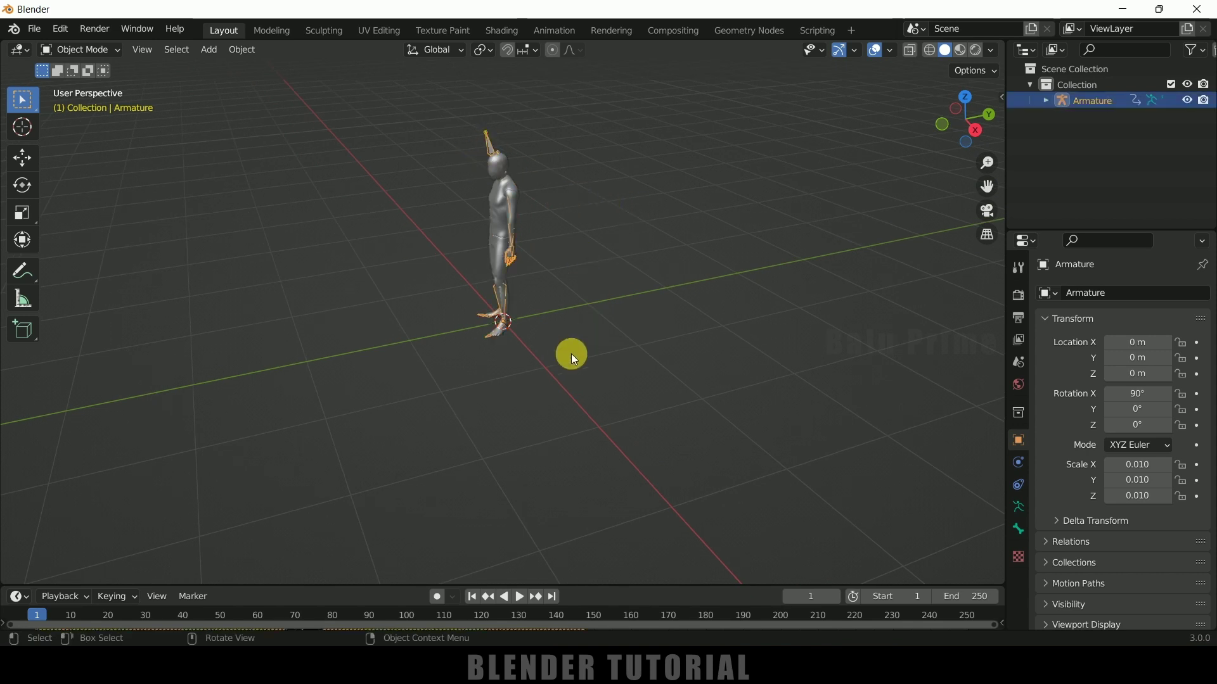
key("s")
left_click(726, 339)
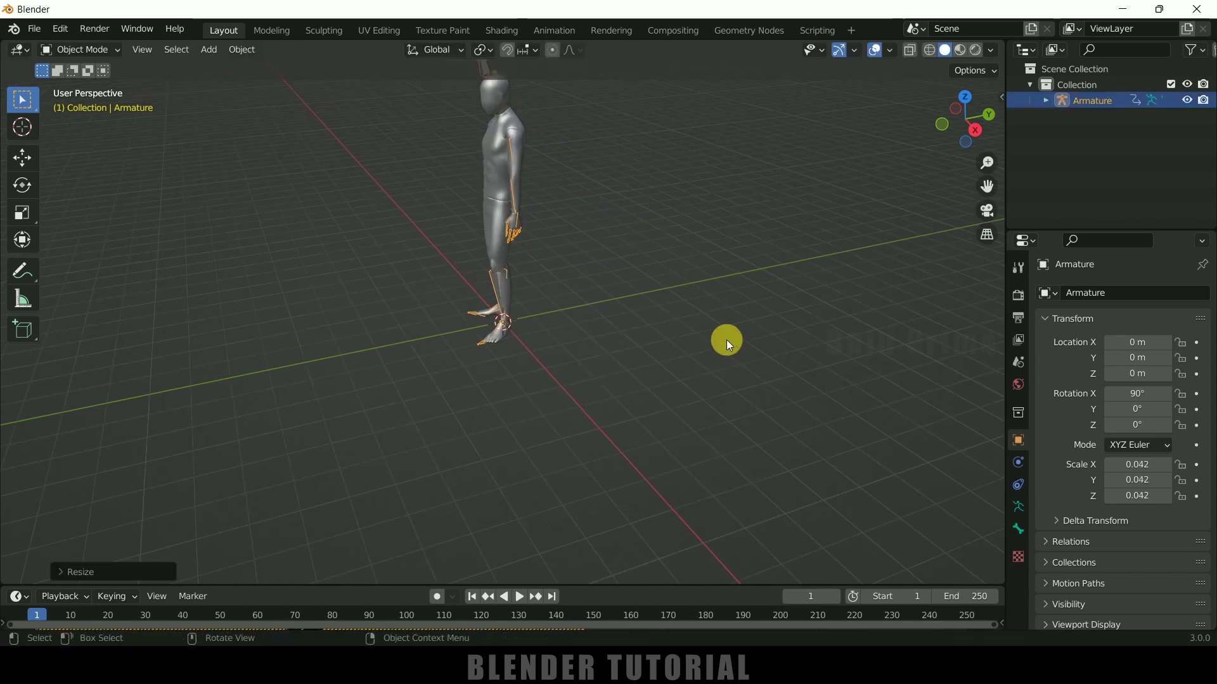
Step: Play the throwing animation to preview it, stop it and return to the first frame
left_click(518, 596)
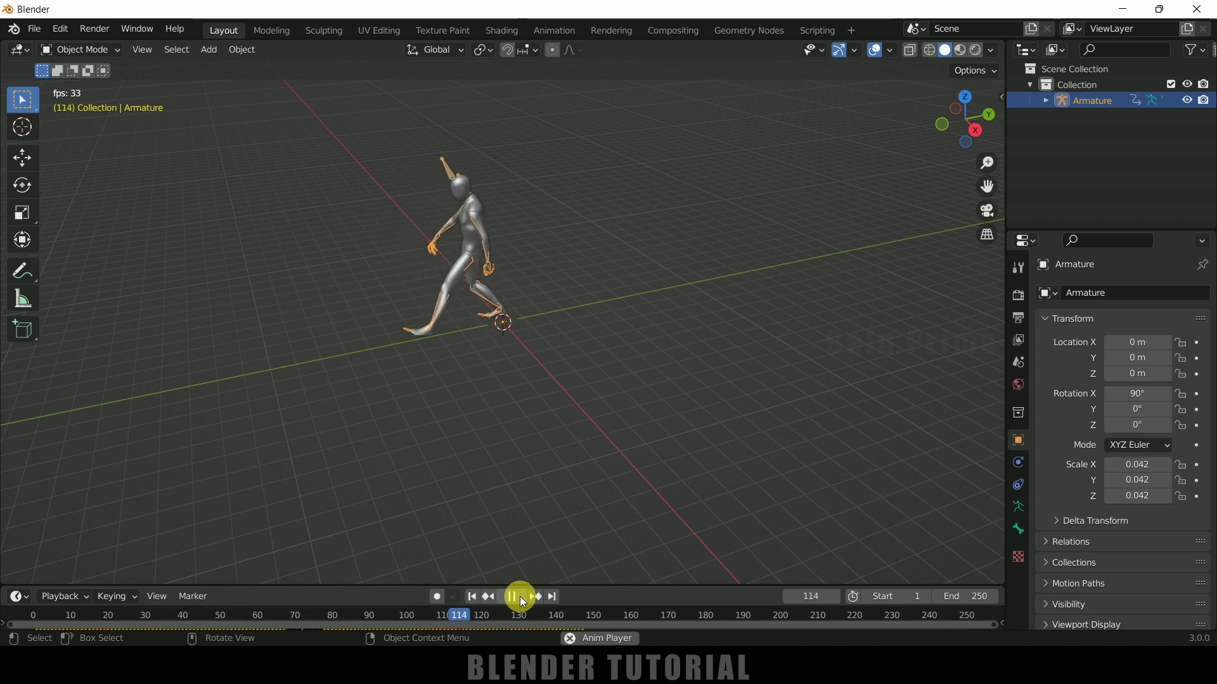
left_click(522, 600)
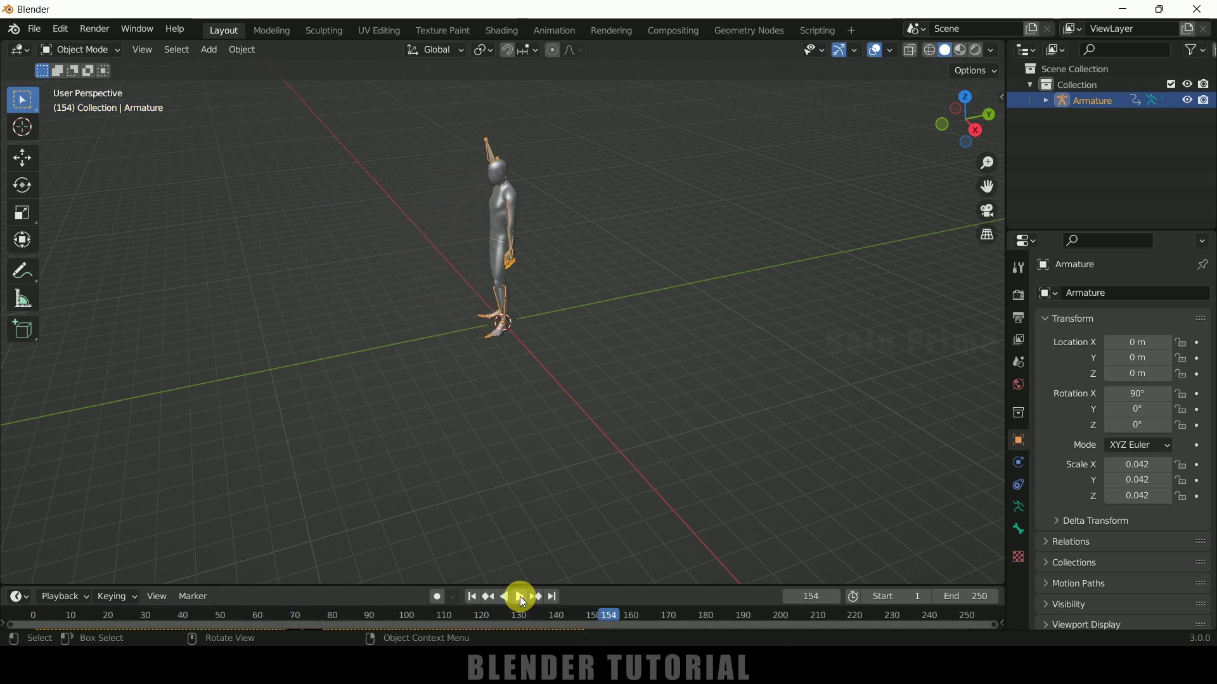
left_click(473, 597)
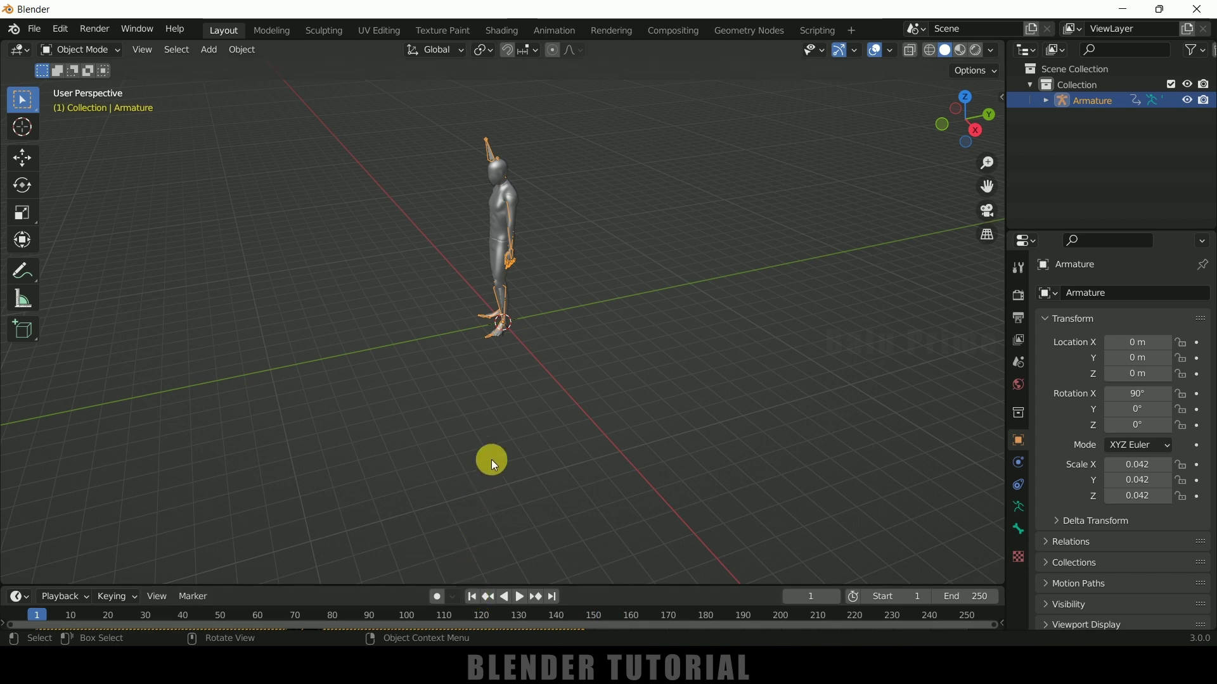
Step: Enlarge the timeline to show the keyframes and set the scene's end frame to 147
middle_click_drag(490, 459, 585, 588)
left_click_drag(588, 587, 592, 533)
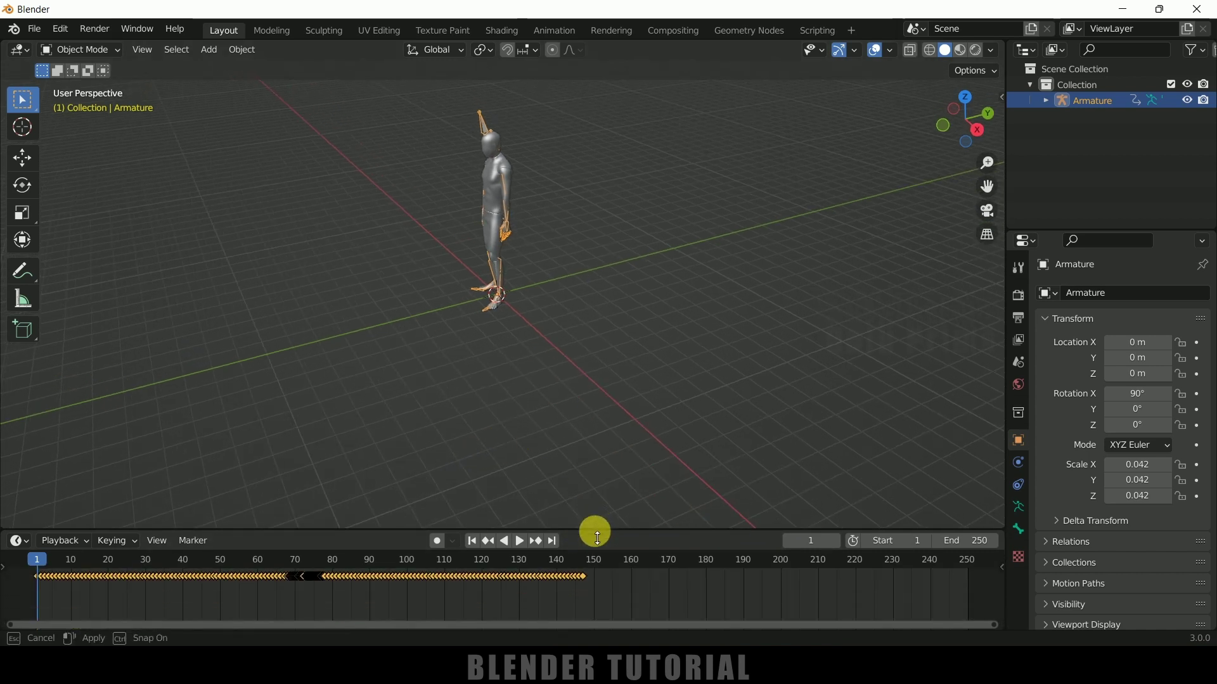
left_click(599, 565)
key("space")
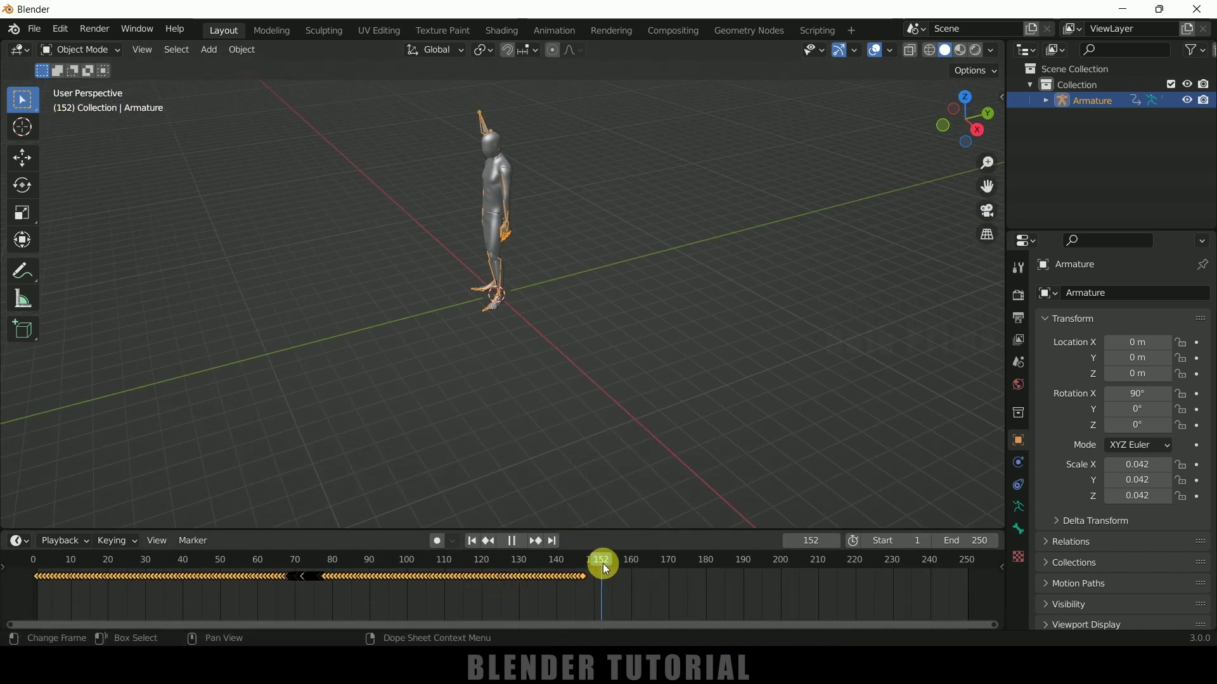
left_click(489, 542)
double_click(970, 544)
type("147")
key("Return")
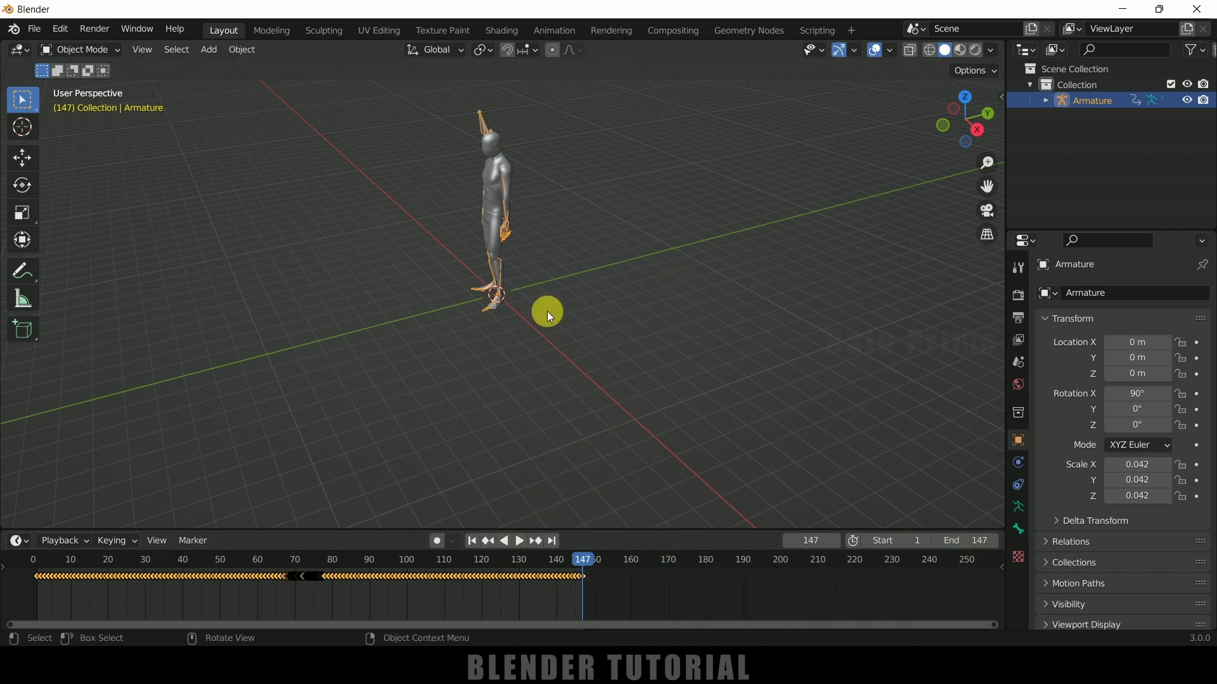
Step: Go to frame 29, where the character bends down, and add a UV sphere
left_click_drag(578, 560, 142, 560)
middle_click_drag(446, 342, 405, 374, "ctrl")
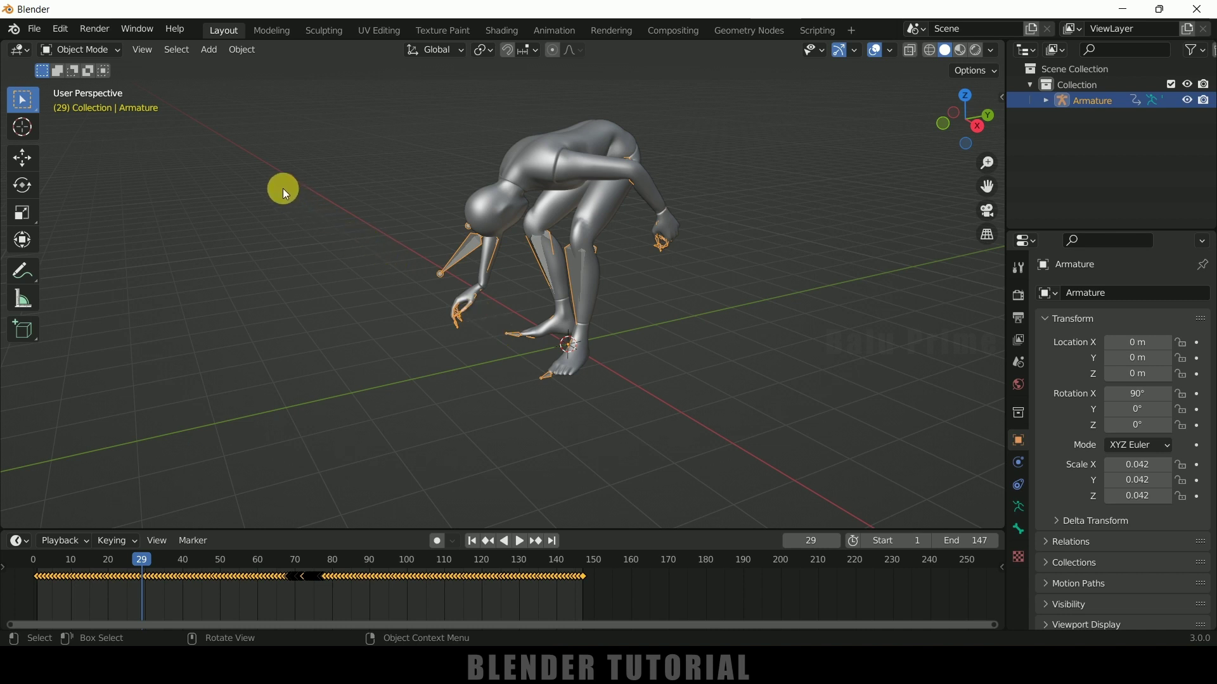
left_click(211, 58)
mouse_move(244, 66)
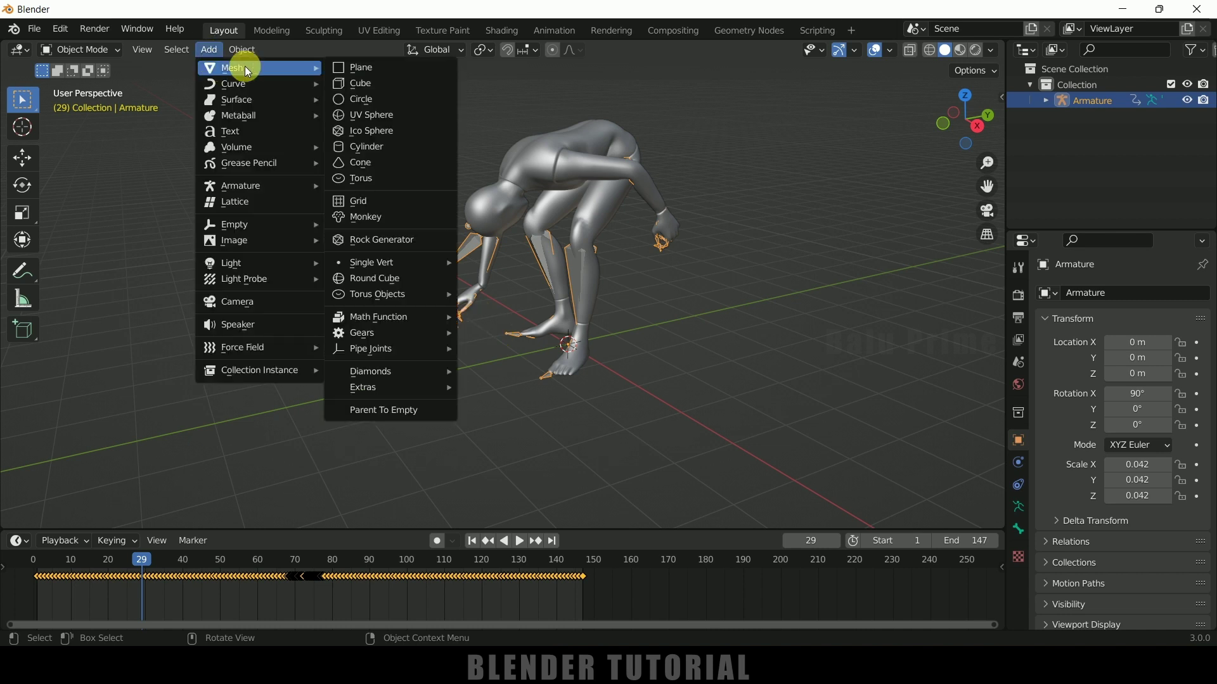
left_click(364, 117)
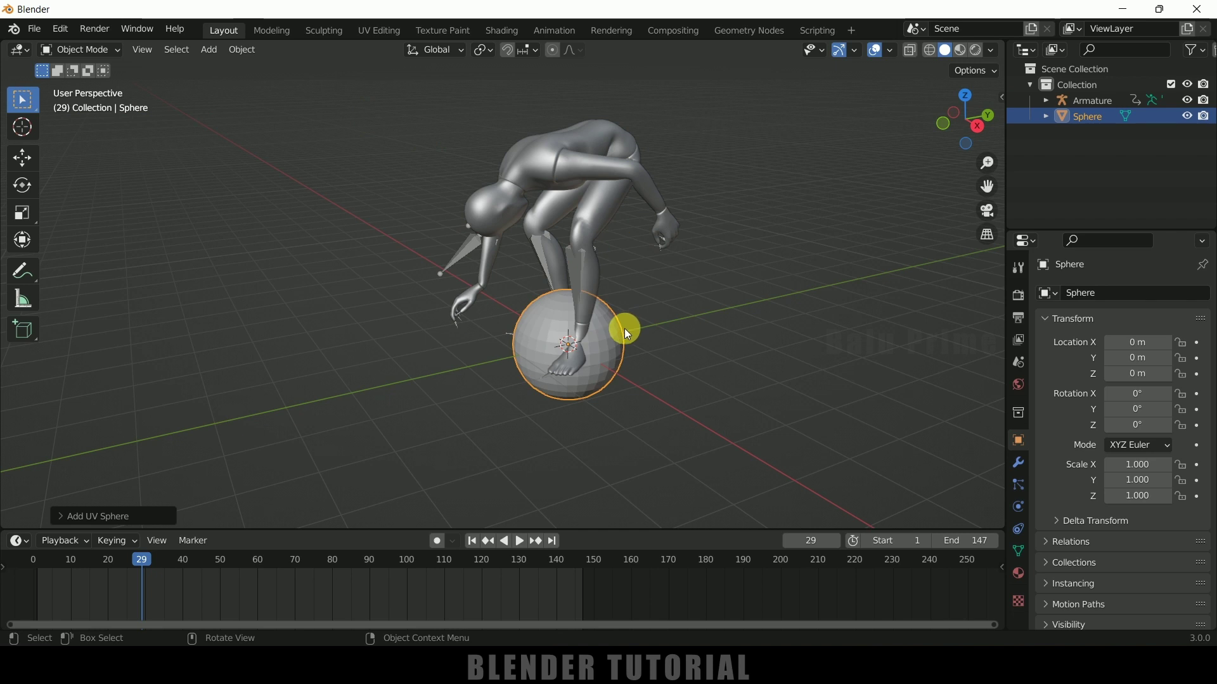
Step: Enable Cavity in the viewport shading options
left_click(992, 51)
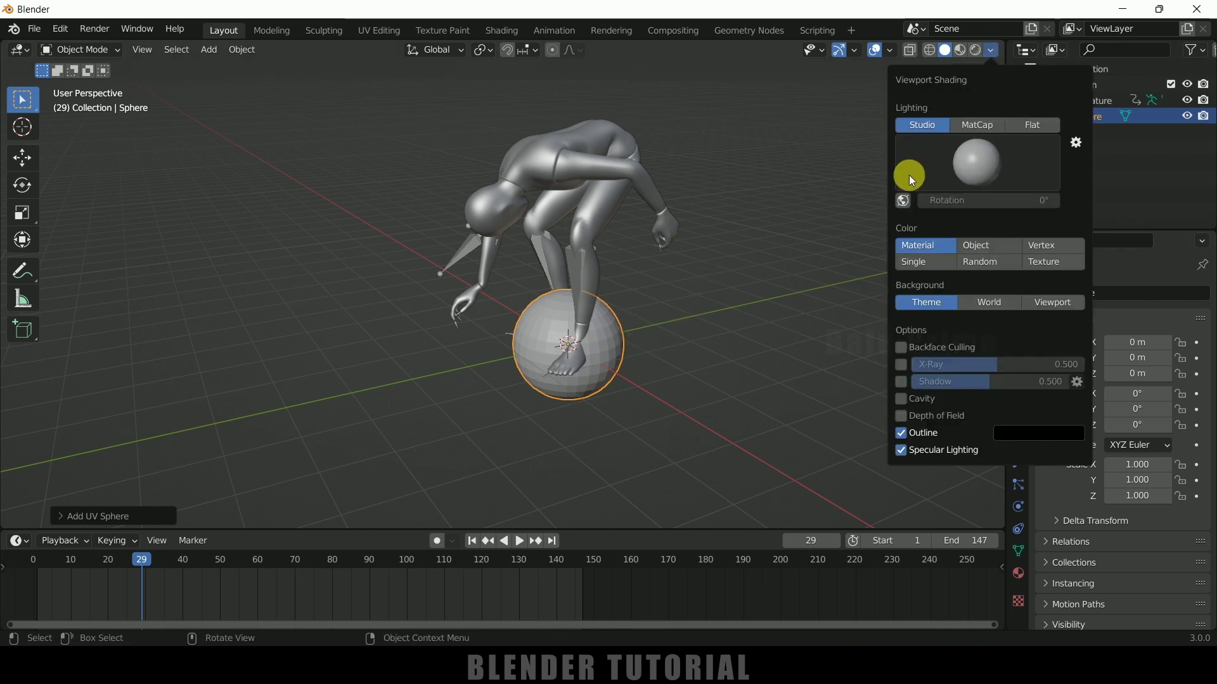
left_click(901, 400)
middle_click_drag(899, 381, 758, 379)
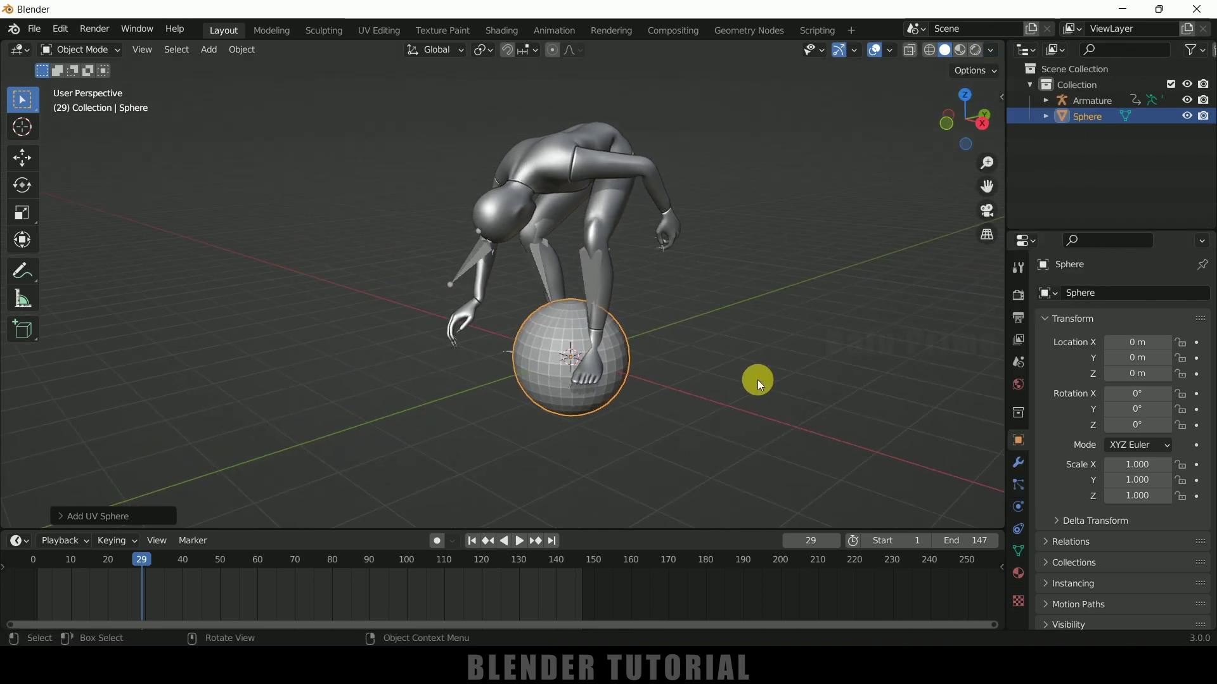
Step: Scale the sphere to about 0.464 and move it in side view to about Y -1.32 m, Z 0.53 m
key("s")
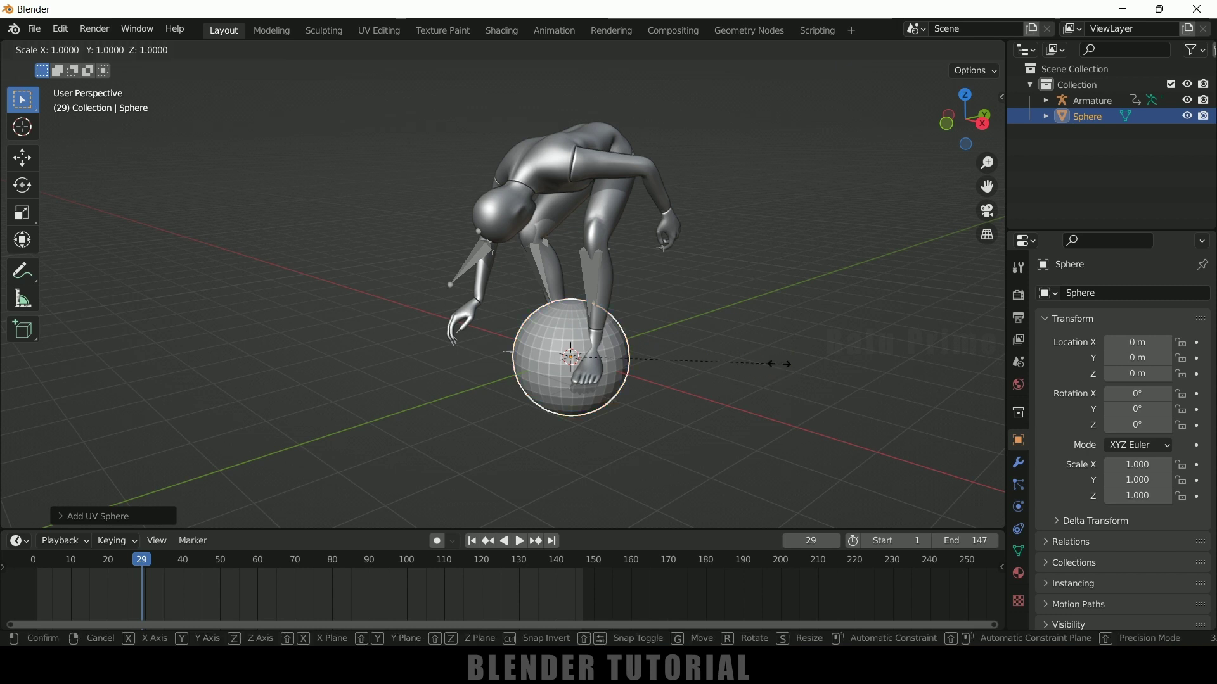
left_click(668, 360)
key("KP_3")
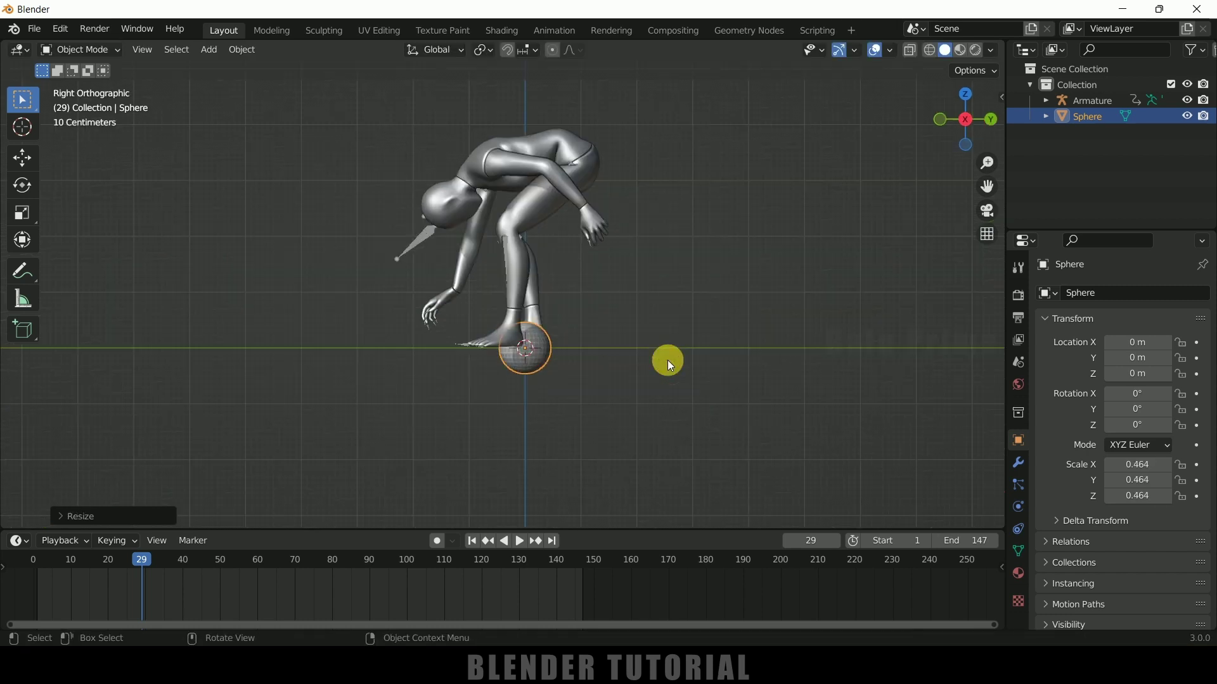
left_click(22, 158)
left_click_drag(526, 288, 522, 258)
left_click_drag(587, 317, 511, 324)
Step: Move the sphere in front view to about X -0.99 m, under the lowered hand, and scale it to about 0.310
key("KP_1")
scroll(716, 351, "up", 3)
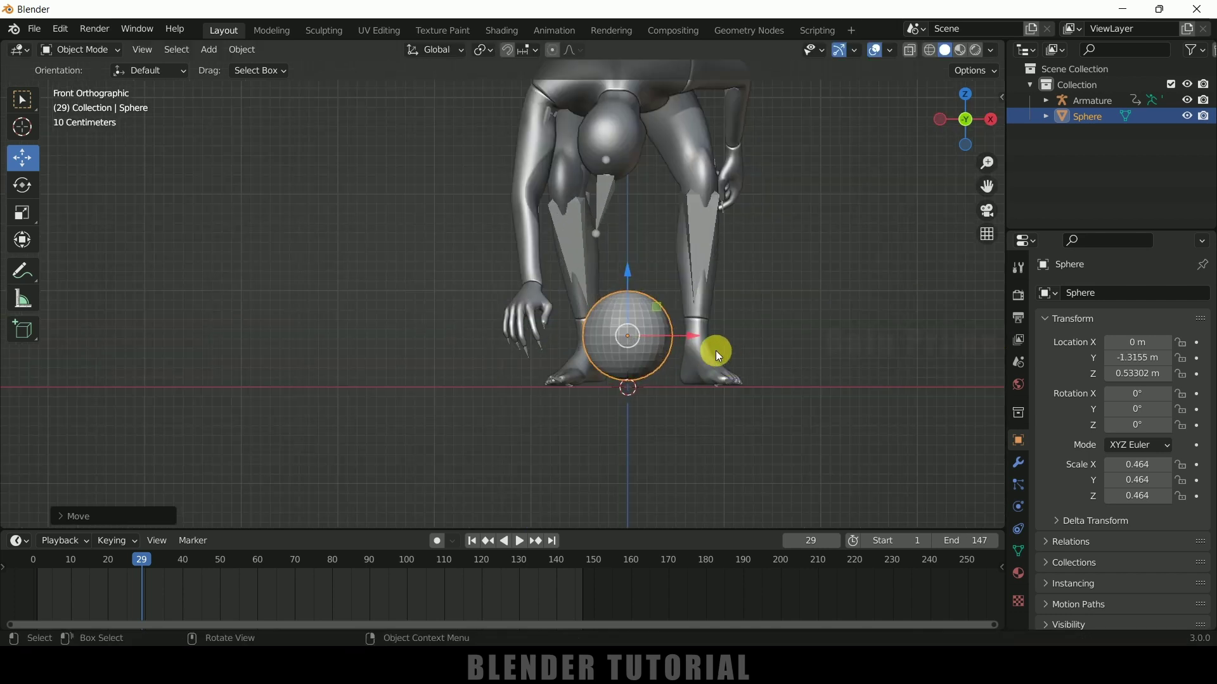
left_click_drag(682, 332, 590, 329)
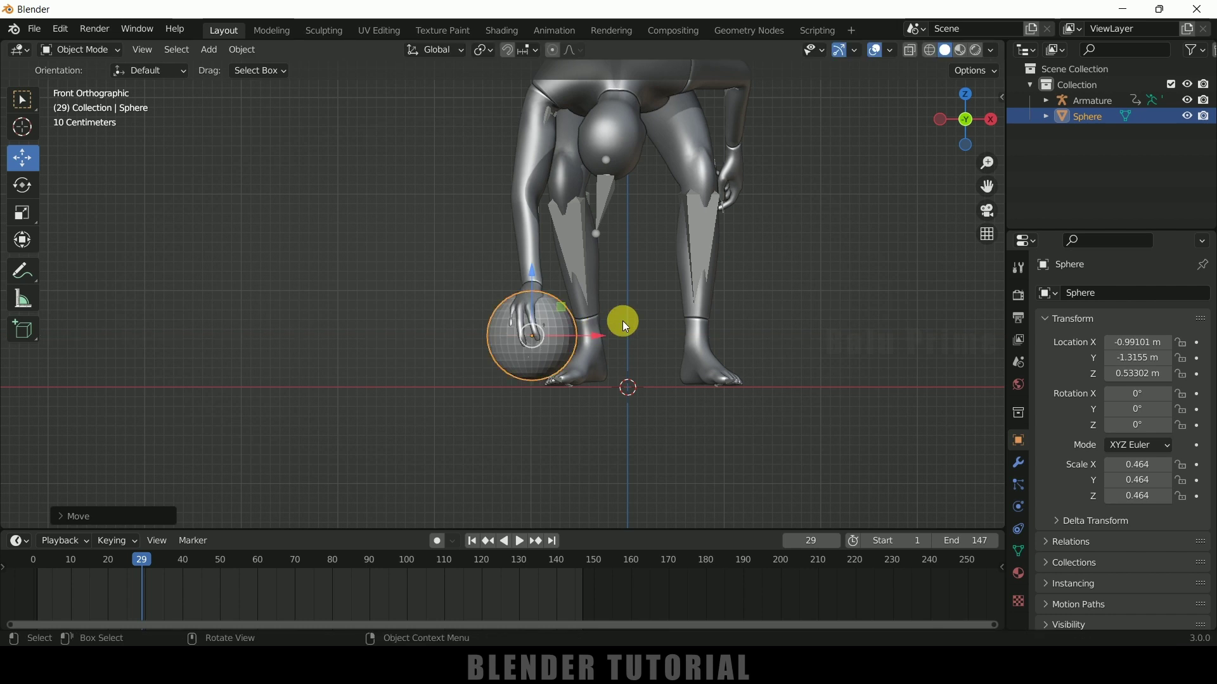
key("s")
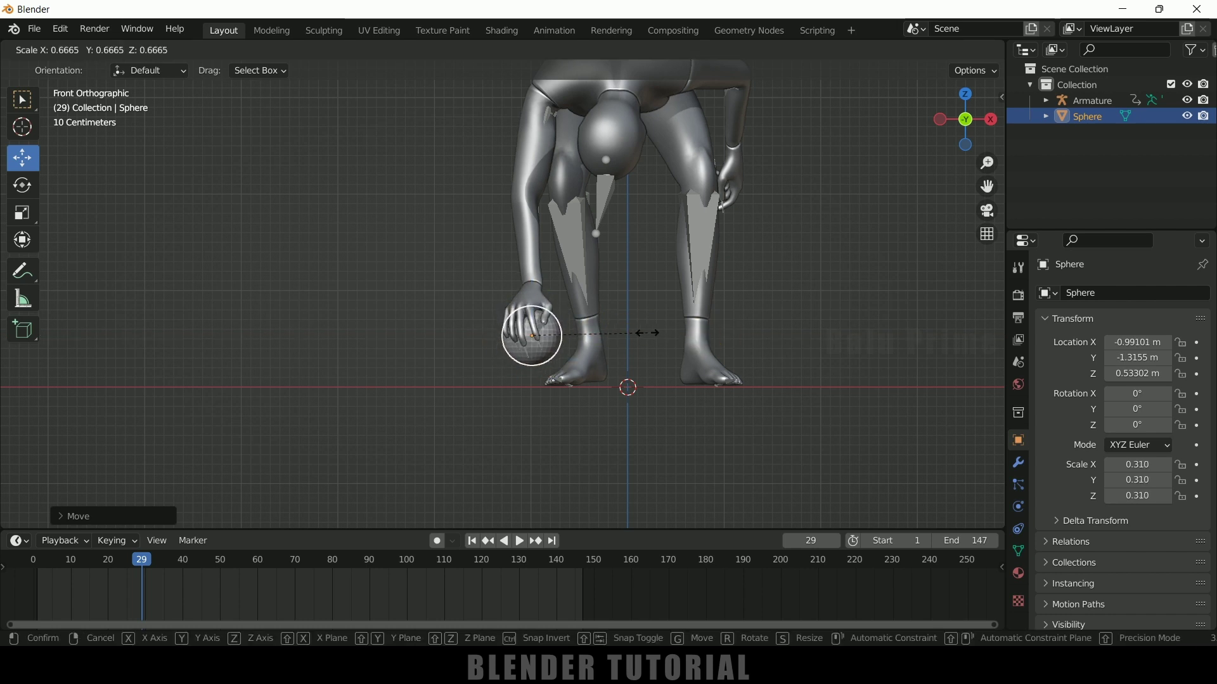
left_click(647, 333)
Step: Fit the sphere into the hand's grip by moving it to about Y -1.39 m, Z 0.57 m, and check it from several angles
key("KP_3")
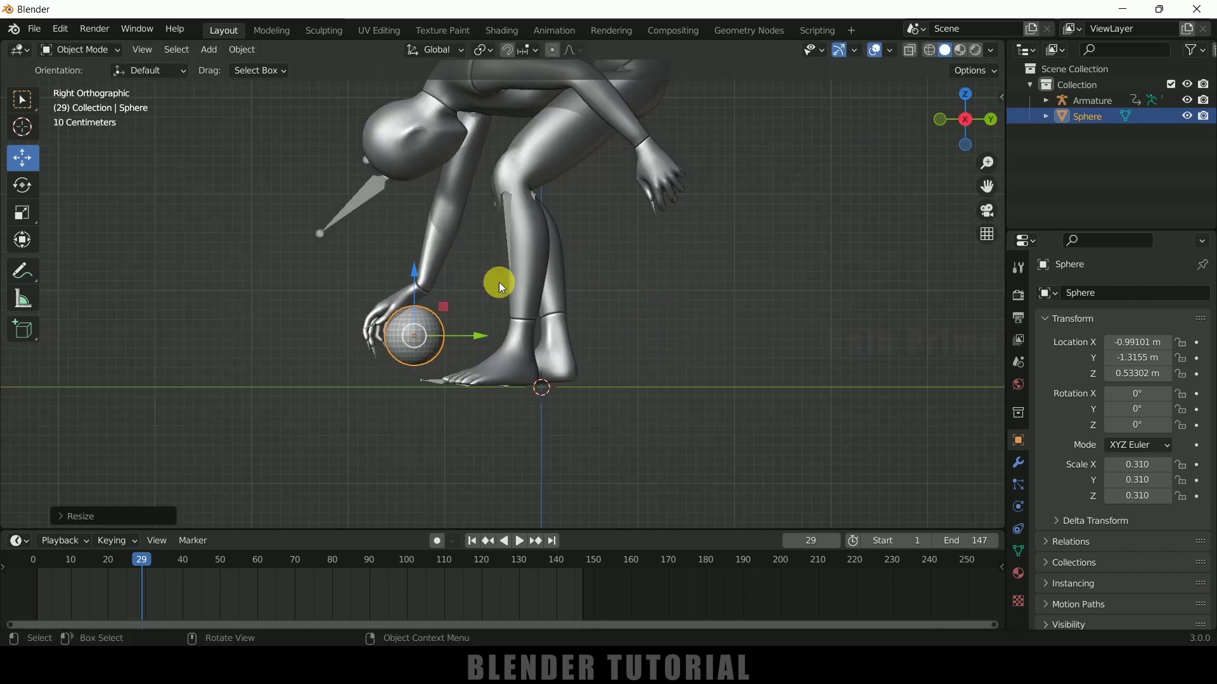
left_click_drag(420, 275, 412, 262)
left_click_drag(467, 332, 457, 331)
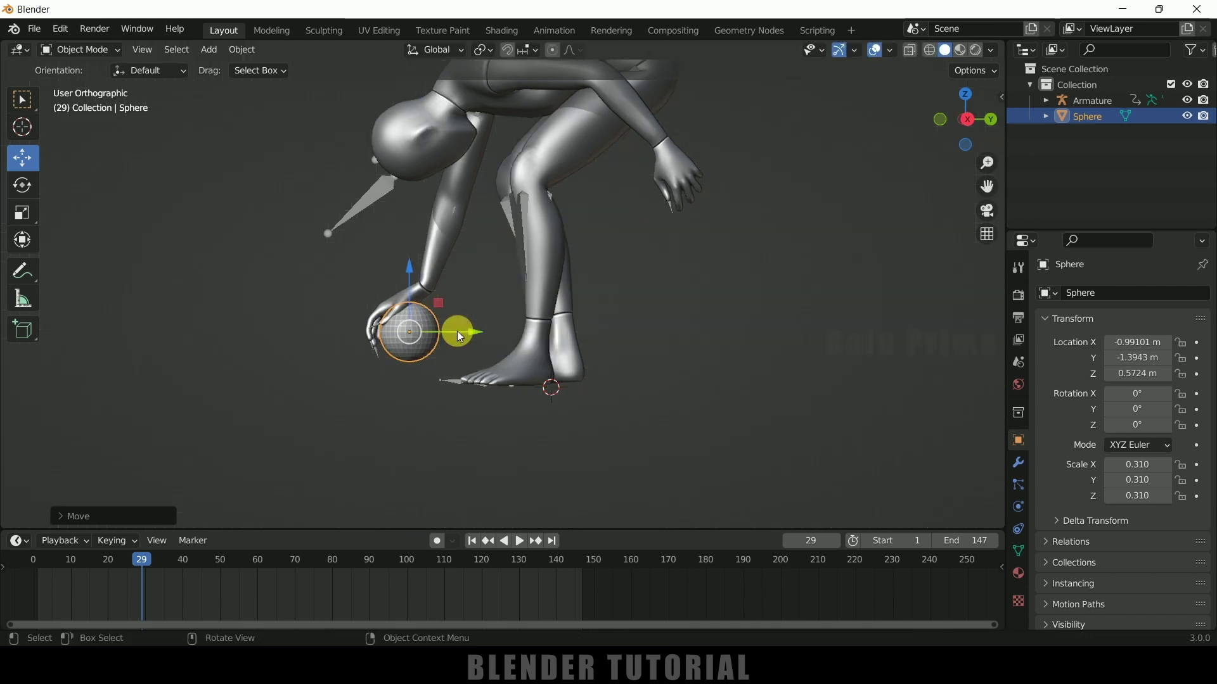
key("KP_1")
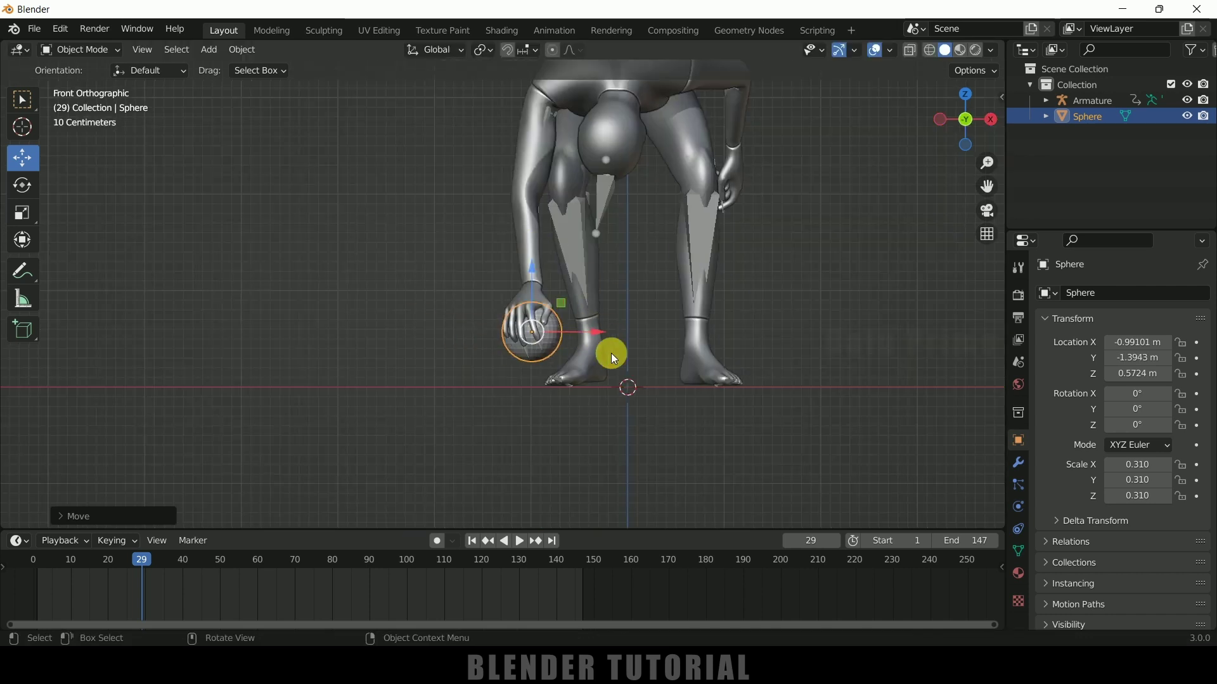
middle_click_drag(612, 356, 507, 374)
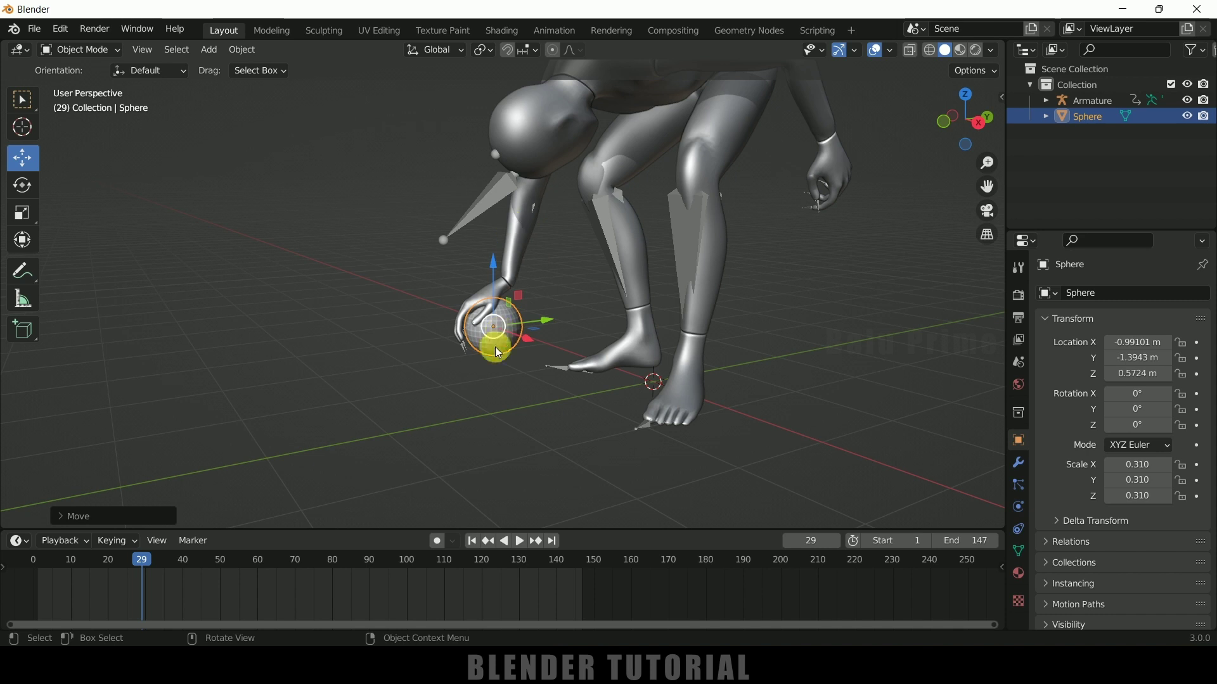
middle_click_drag(524, 321, 577, 353)
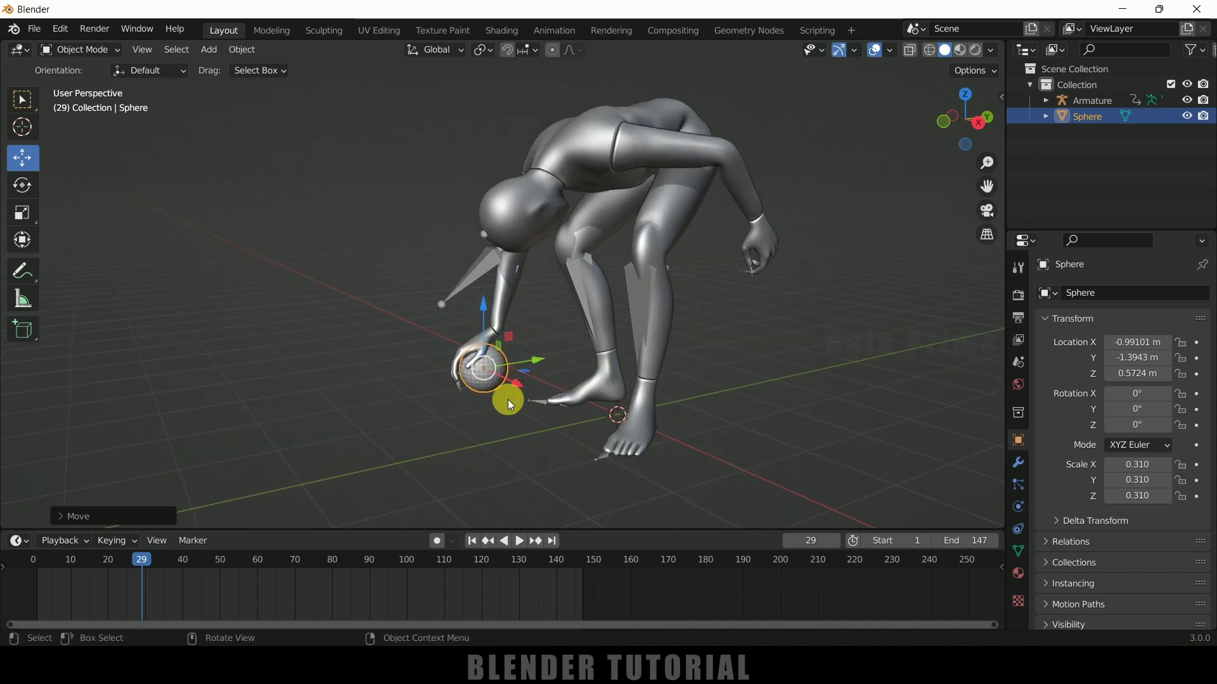
Step: Select the armature and enable In Front in its viewport display settings
left_click(374, 322)
left_click(480, 270)
left_click(1018, 506)
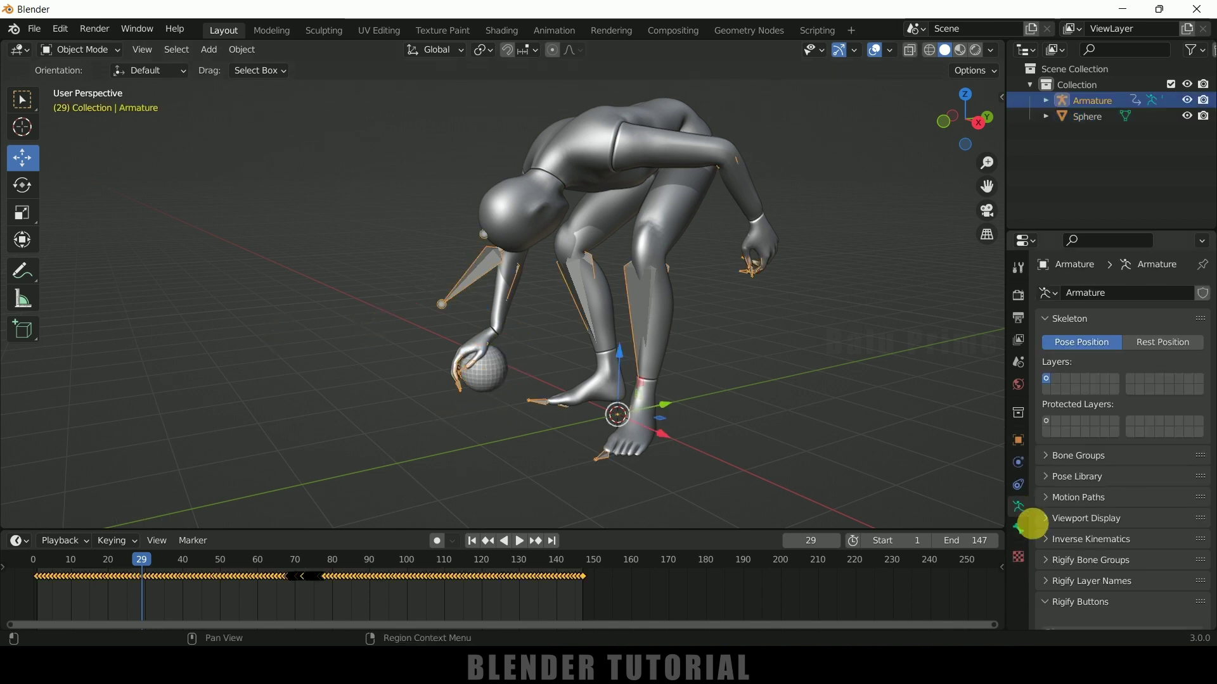
left_click(1051, 521)
scroll(1116, 509, "down", 5)
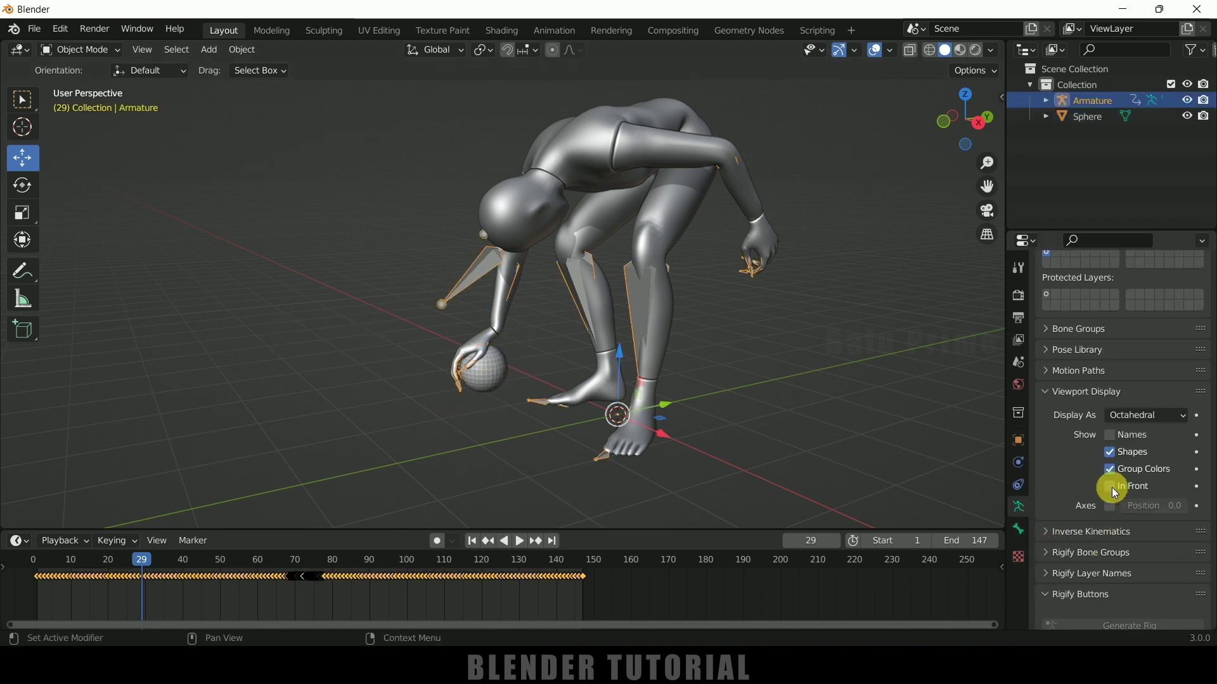
left_click(1111, 487)
scroll(626, 276, "up", 1)
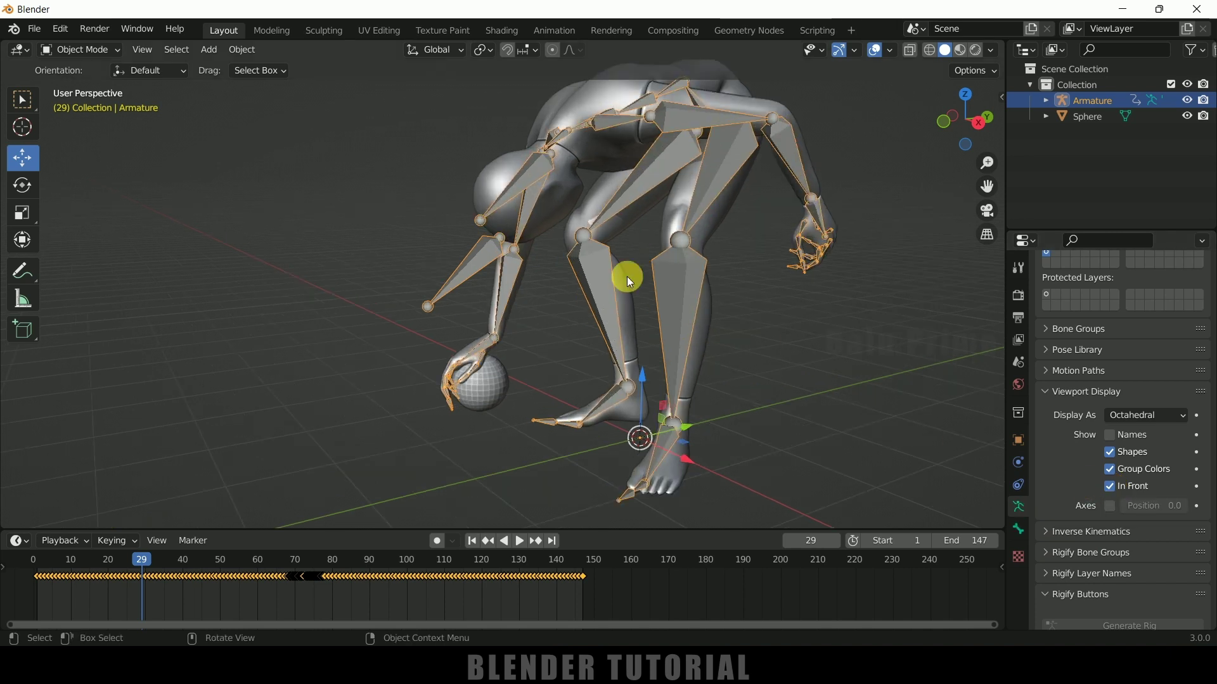
Step: Inspect the armature in Pose Mode to identify the hand bone holding the sphere, and return to Object Mode
left_click(781, 358)
scroll(585, 392, "up", 4)
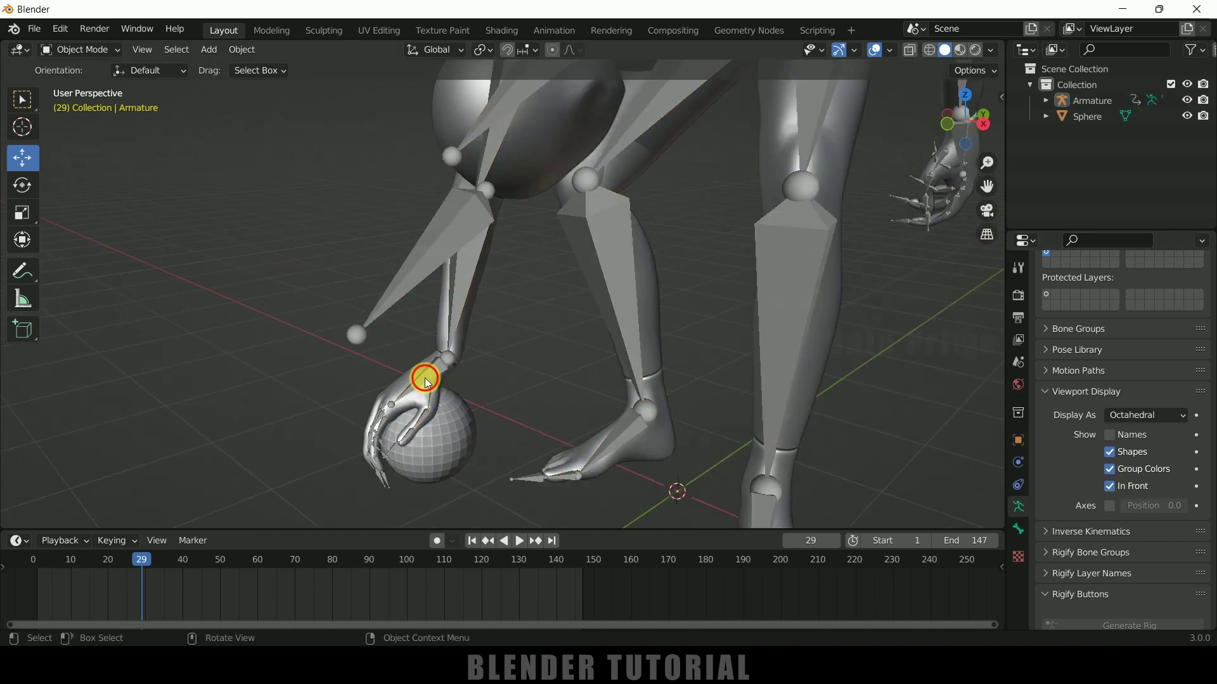
left_click(427, 380)
left_click(66, 49)
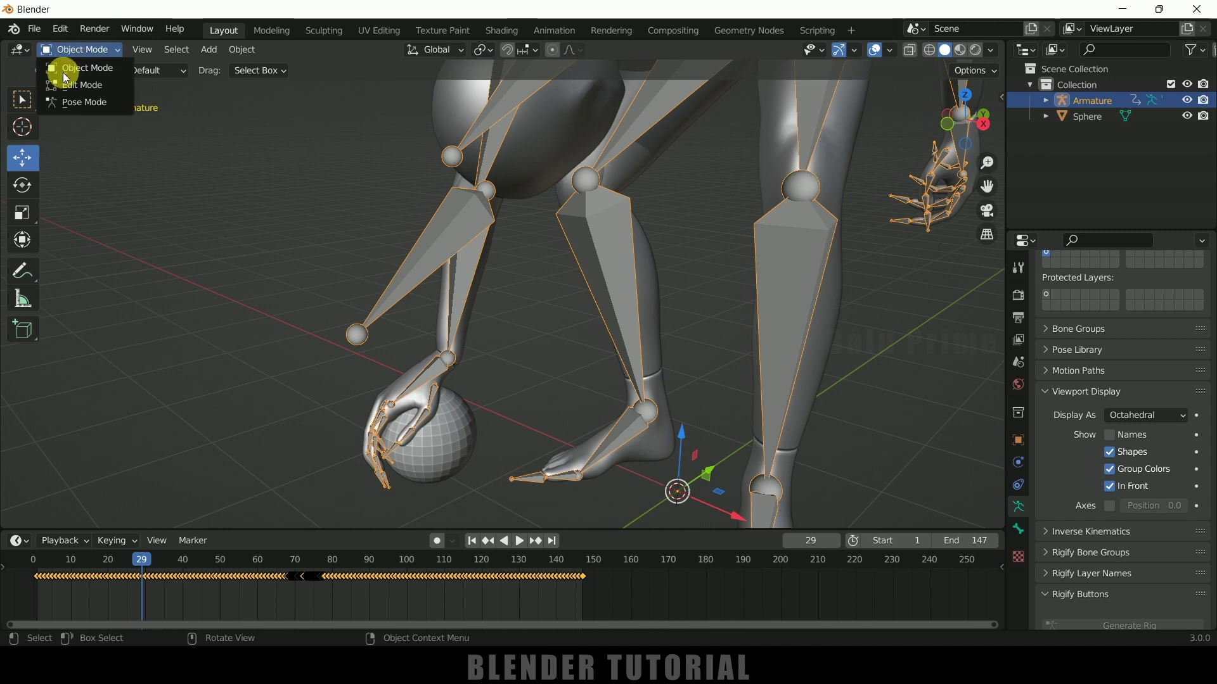
left_click(82, 102)
scroll(478, 327, "up", 2)
left_click(394, 331)
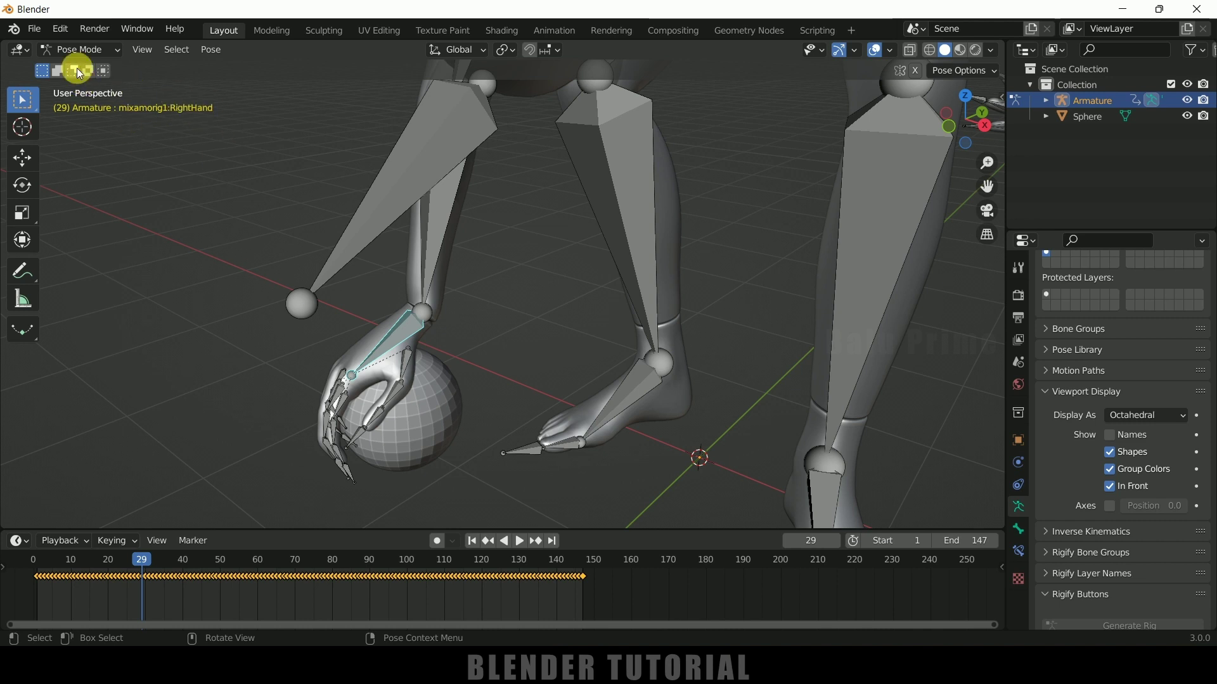
left_click(74, 51)
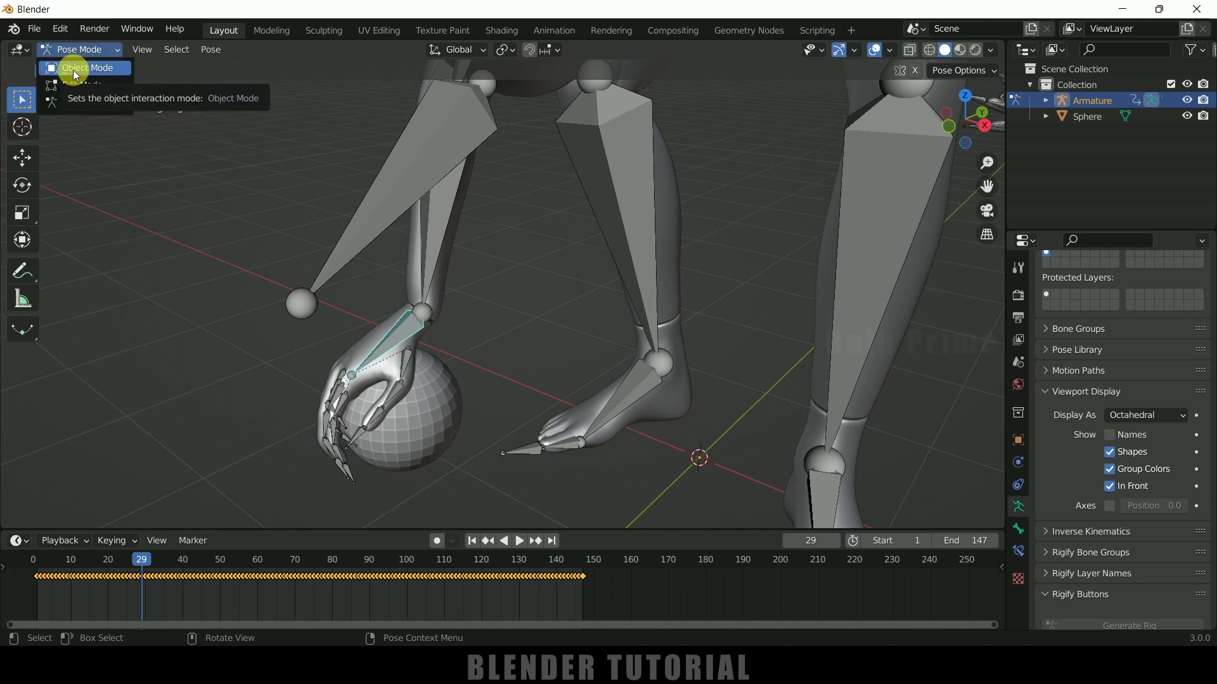
left_click(76, 70)
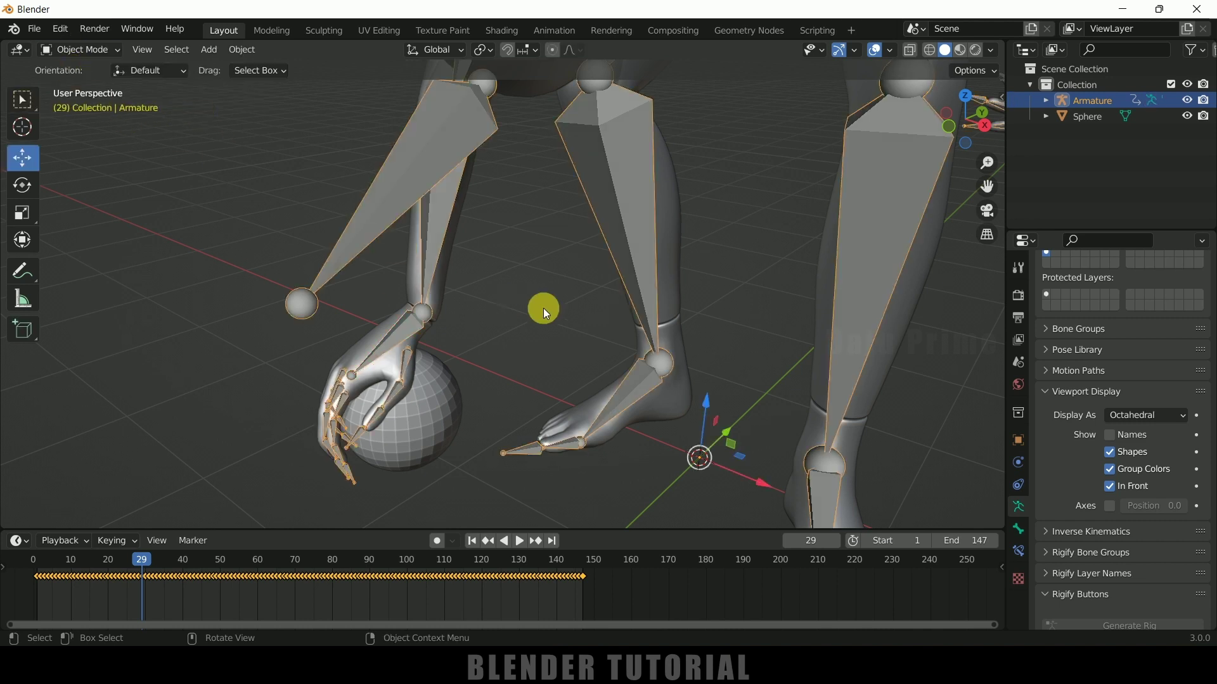
Step: Add a Child Of object constraint to the sphere with the Armature as its target
scroll(542, 308, "down", 3)
left_click(462, 376)
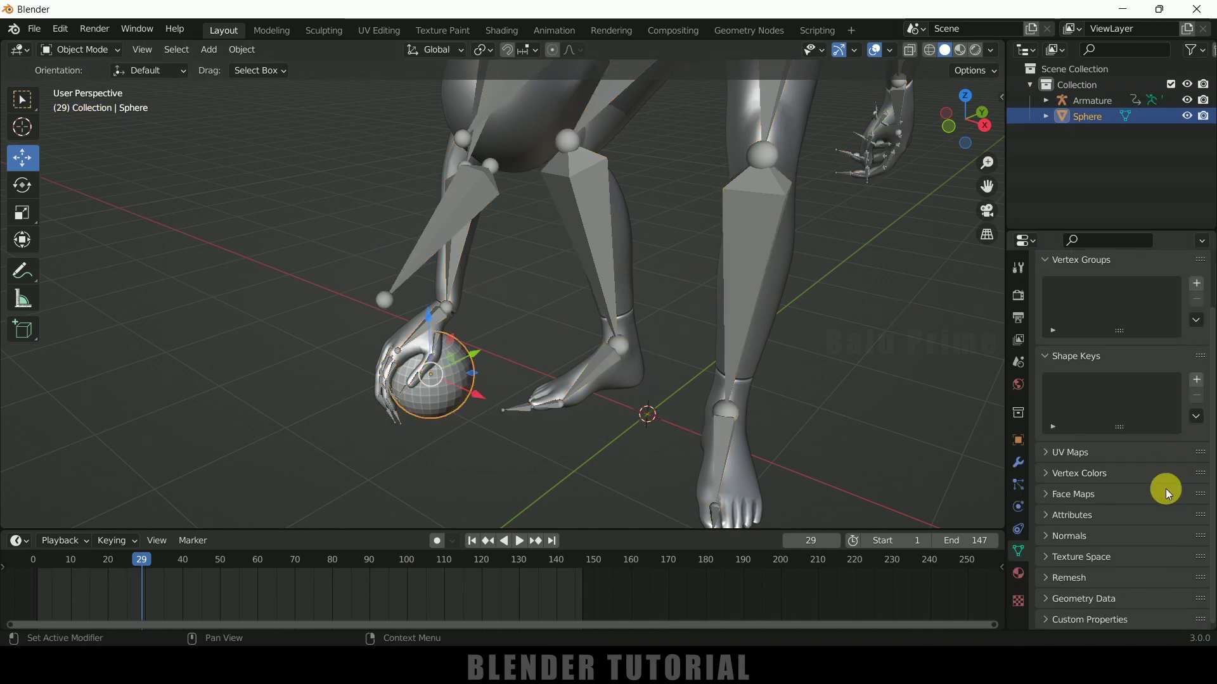
left_click(1019, 526)
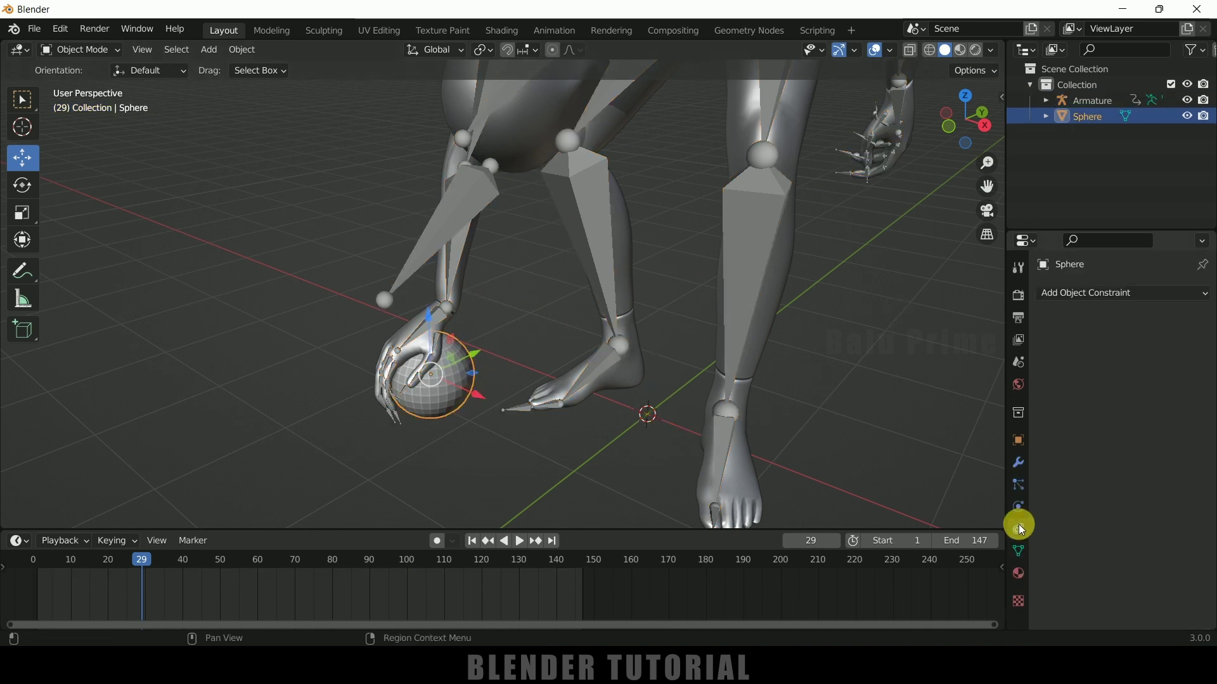
left_click(1121, 293)
left_click(1152, 370)
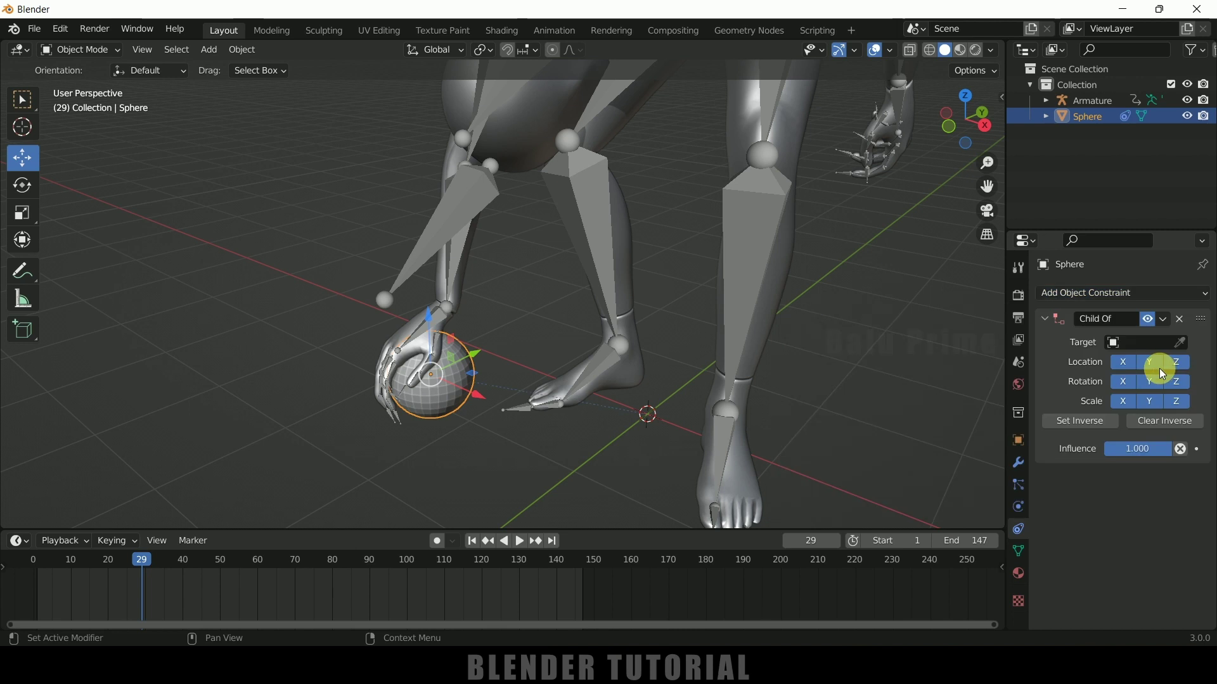
left_click(1136, 344)
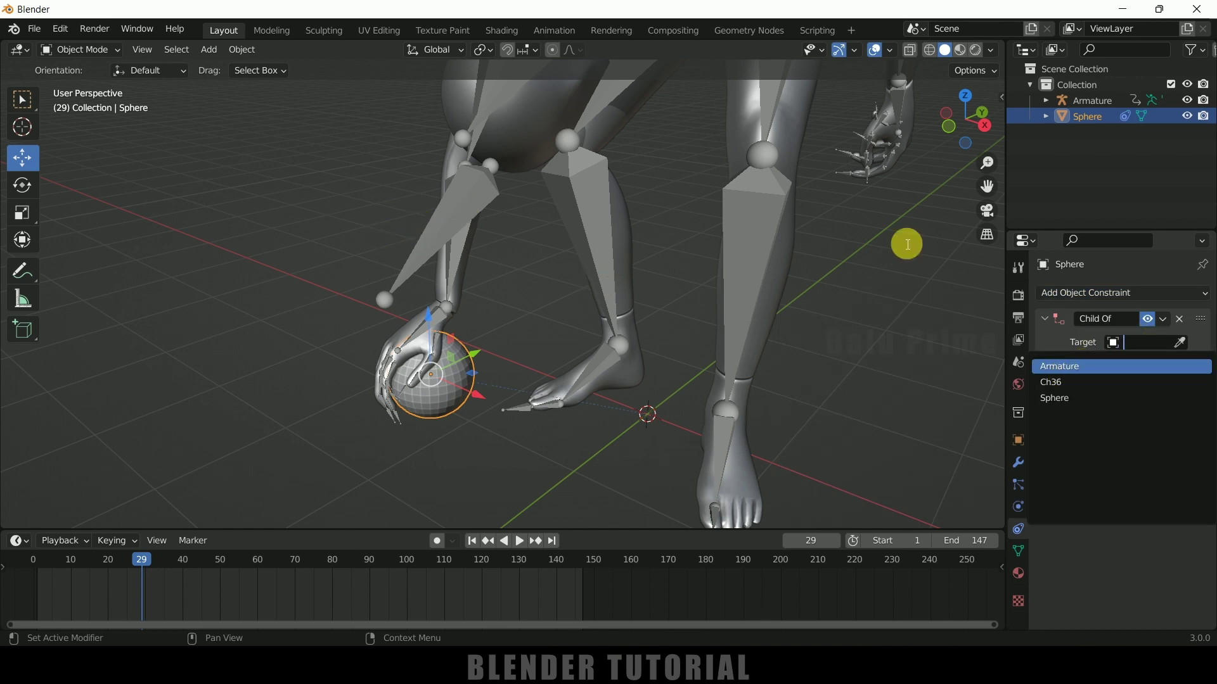
left_click(1069, 372)
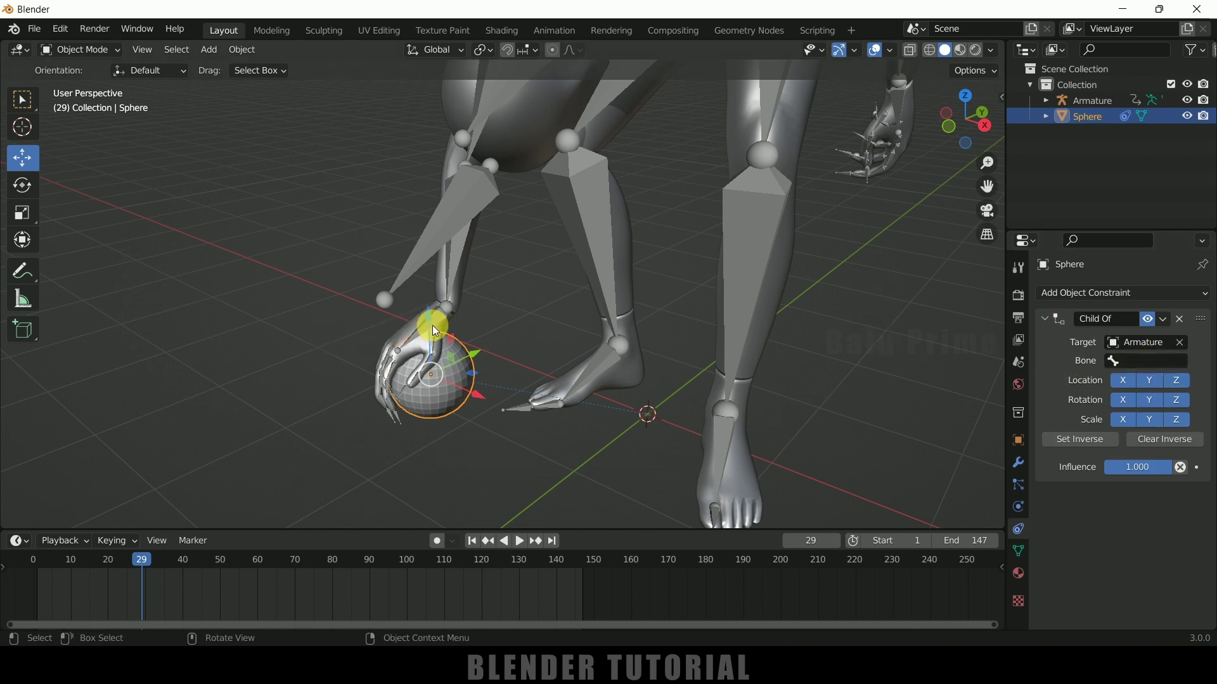
Step: Set the Child Of constraint's bone to mixamorig1:RightHand and apply Set Inverse
left_click(1150, 361)
scroll(1157, 466, "down", 10)
scroll(1157, 466, "down", 20)
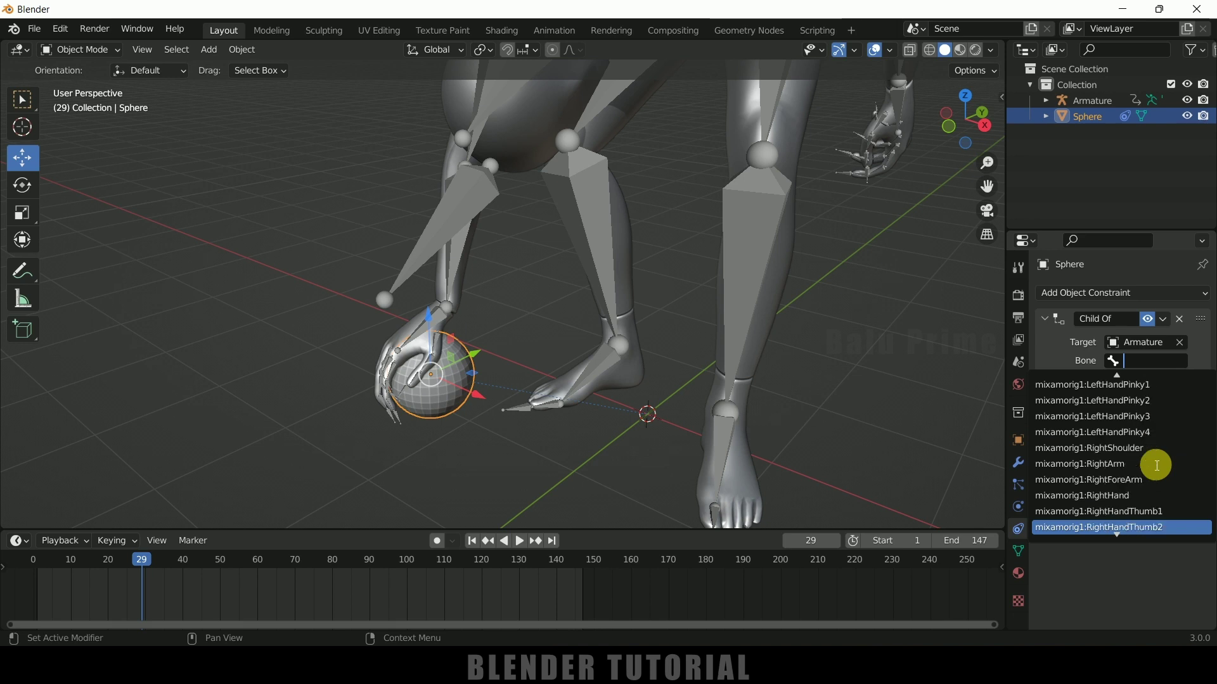
scroll(1128, 462, "down", 1)
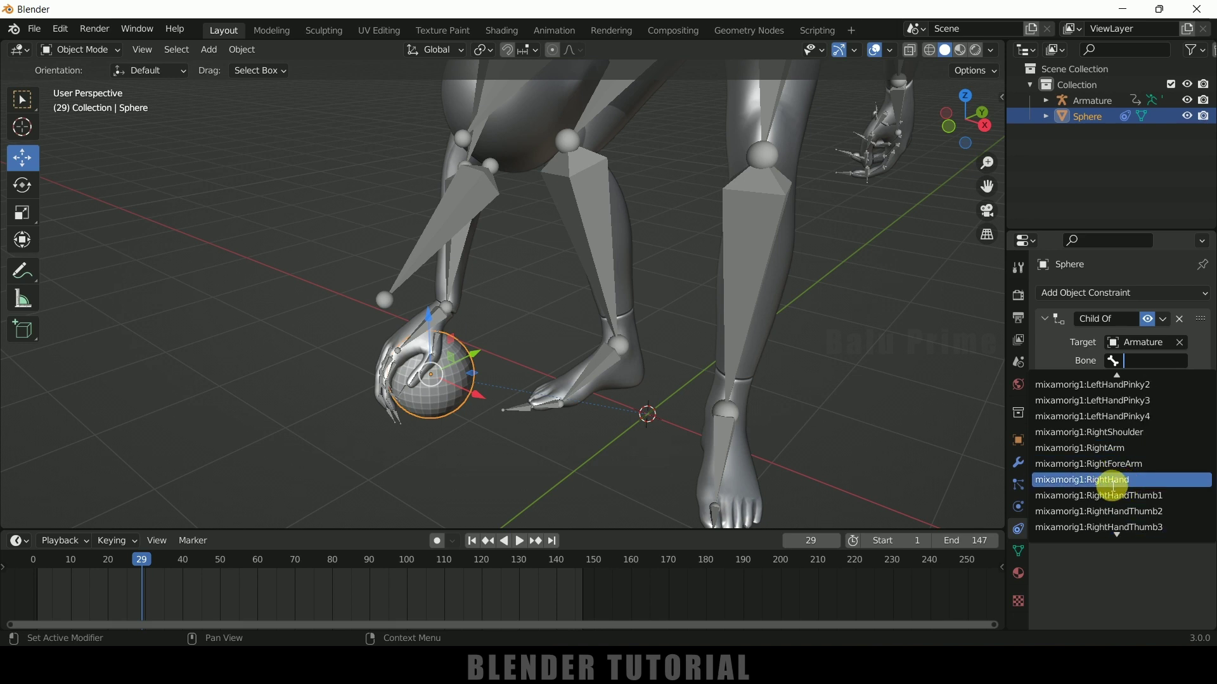
left_click(1113, 480)
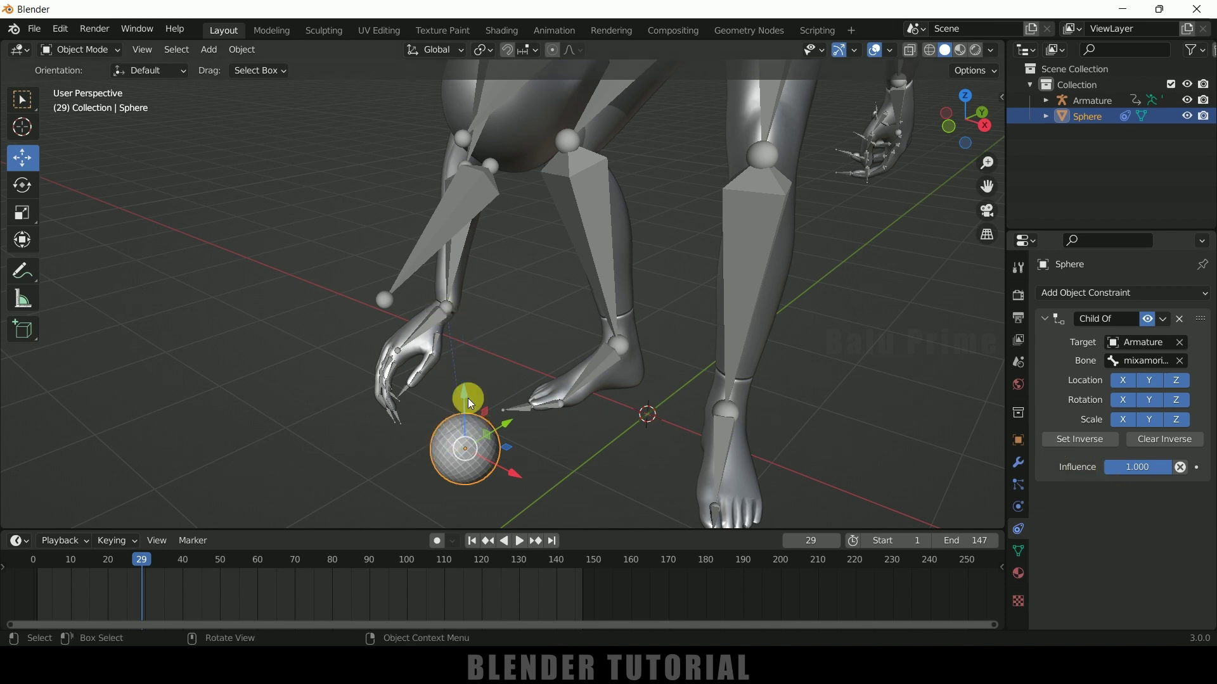
left_click(1082, 441)
Step: Play the animation from frame 1 to check how the sphere follows the right hand
middle_click_drag(622, 368, 680, 341)
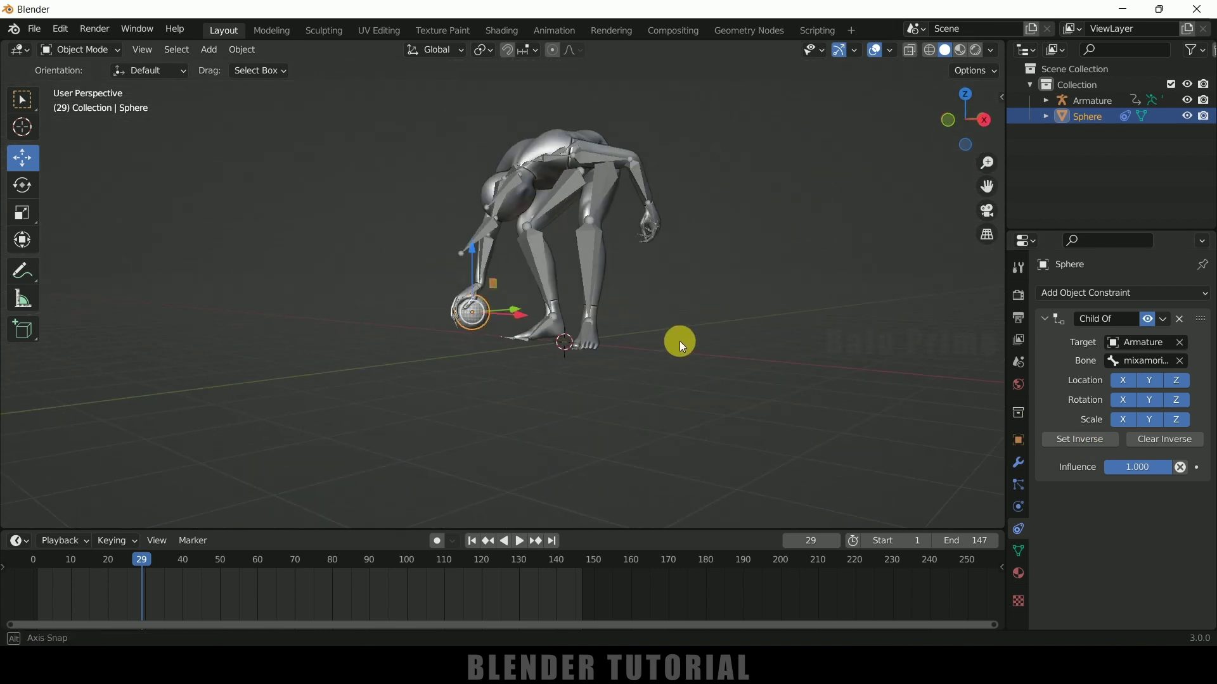
middle_click_drag(695, 294, 640, 368)
left_click(472, 543)
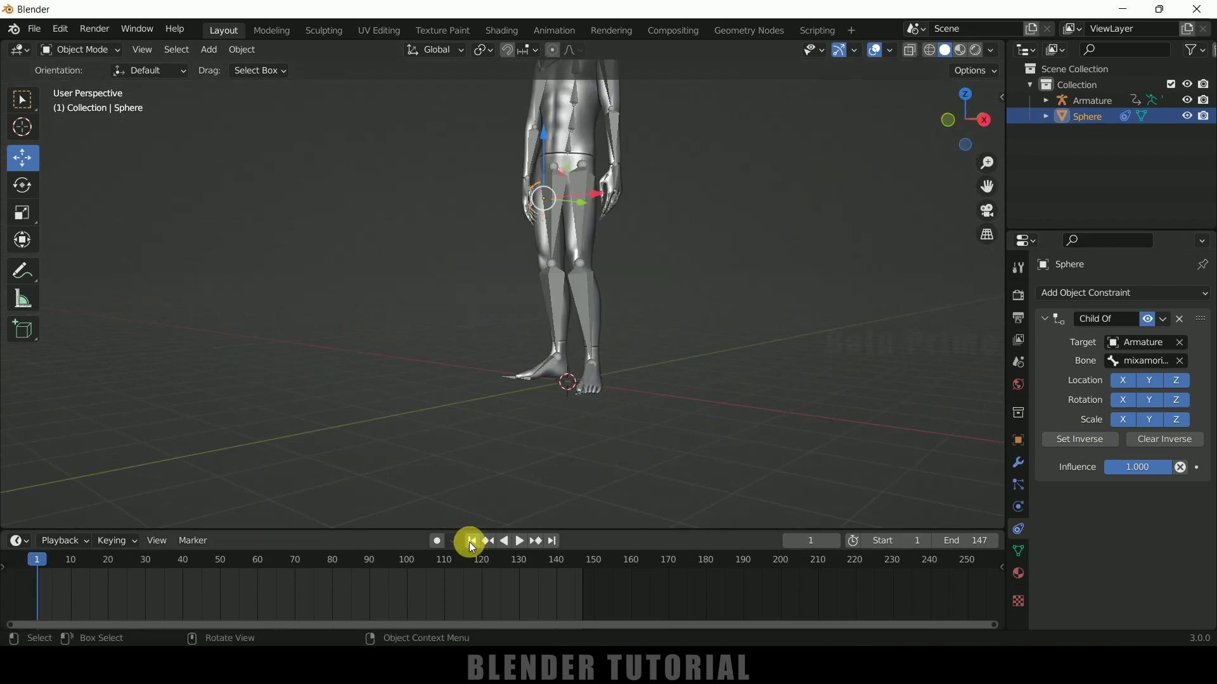
left_click(518, 542)
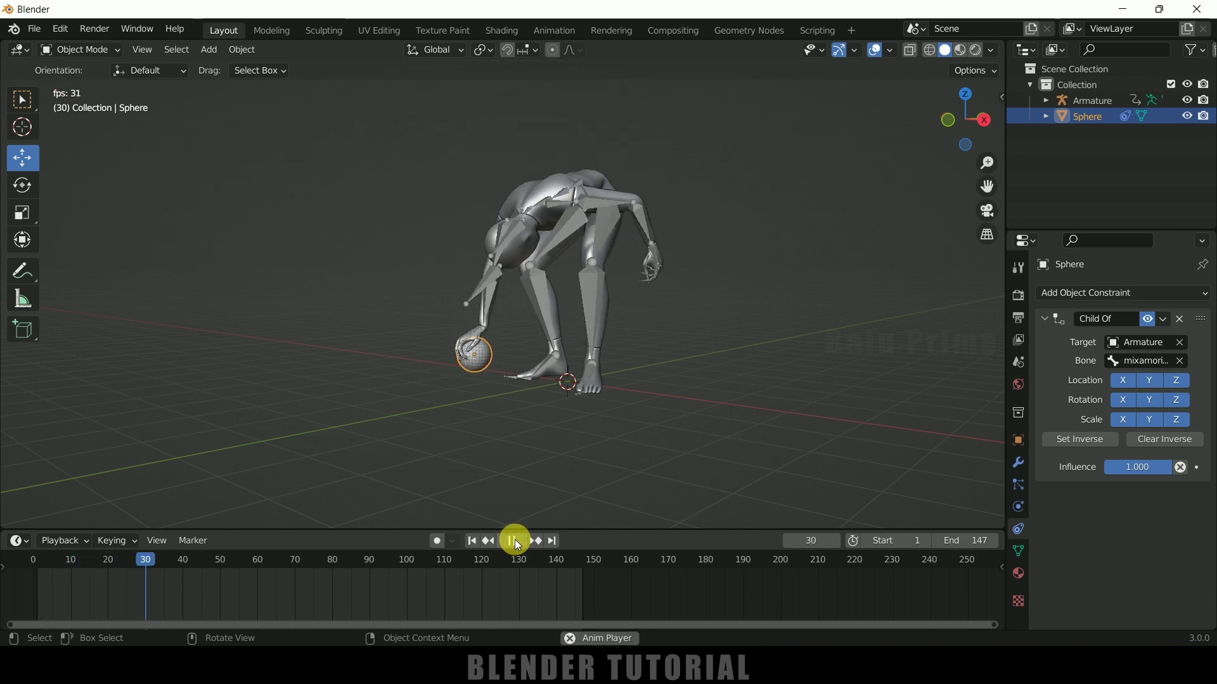
left_click(515, 542)
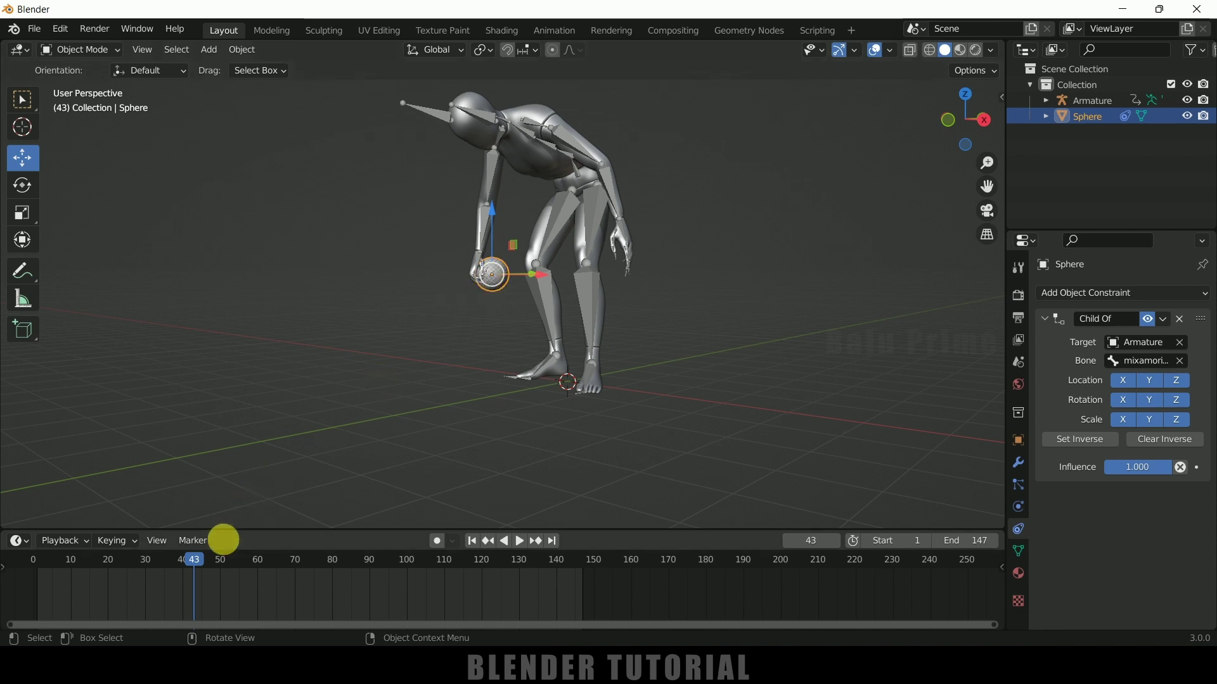
Step: Keyframe the Child Of constraint's Enabled setting as off at frame 28 and on at frame 29
left_click_drag(192, 559, 139, 568)
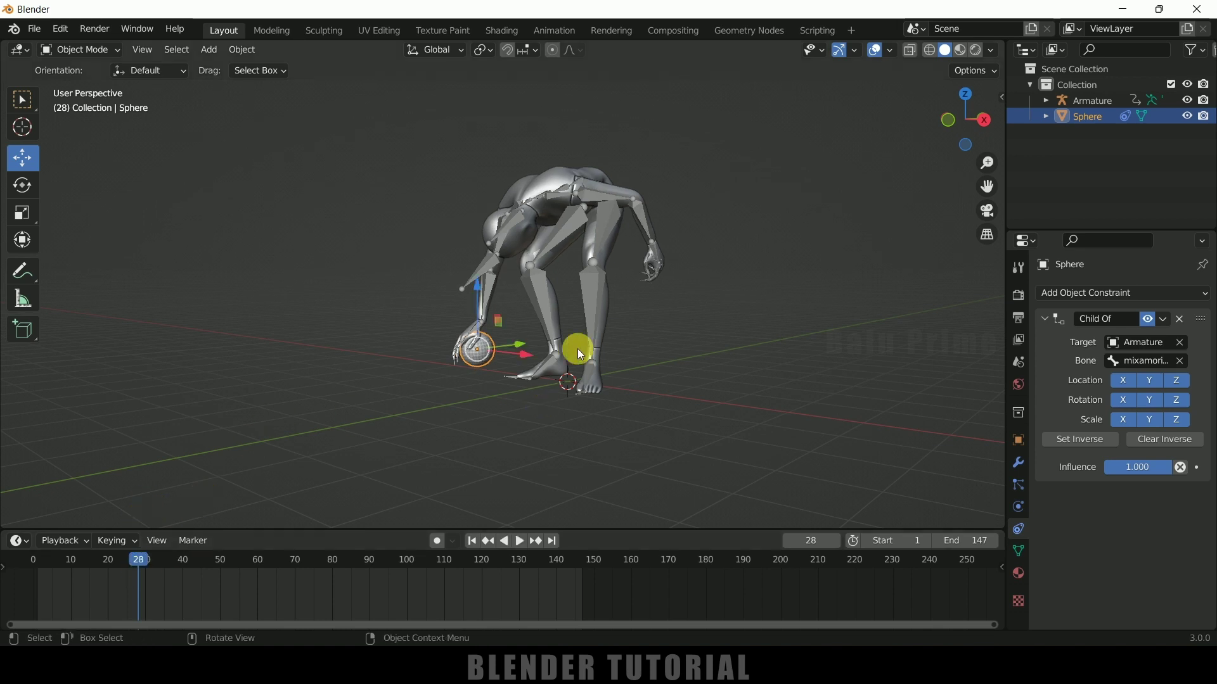
left_click(1170, 314)
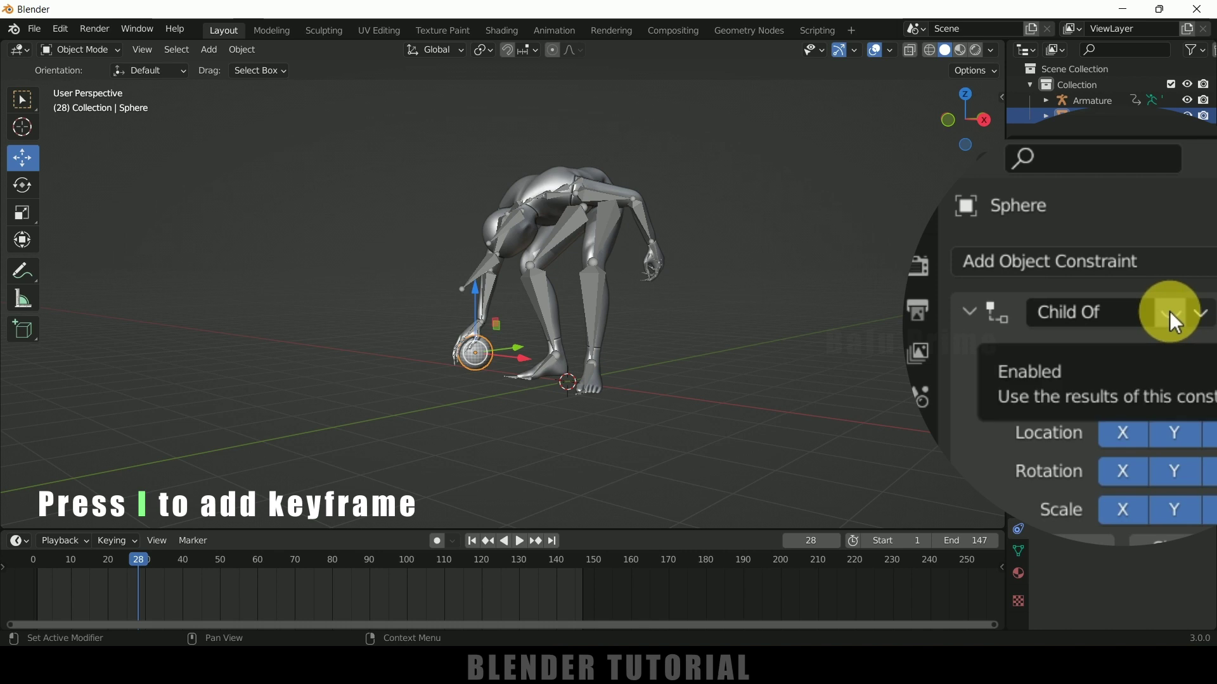
key("i")
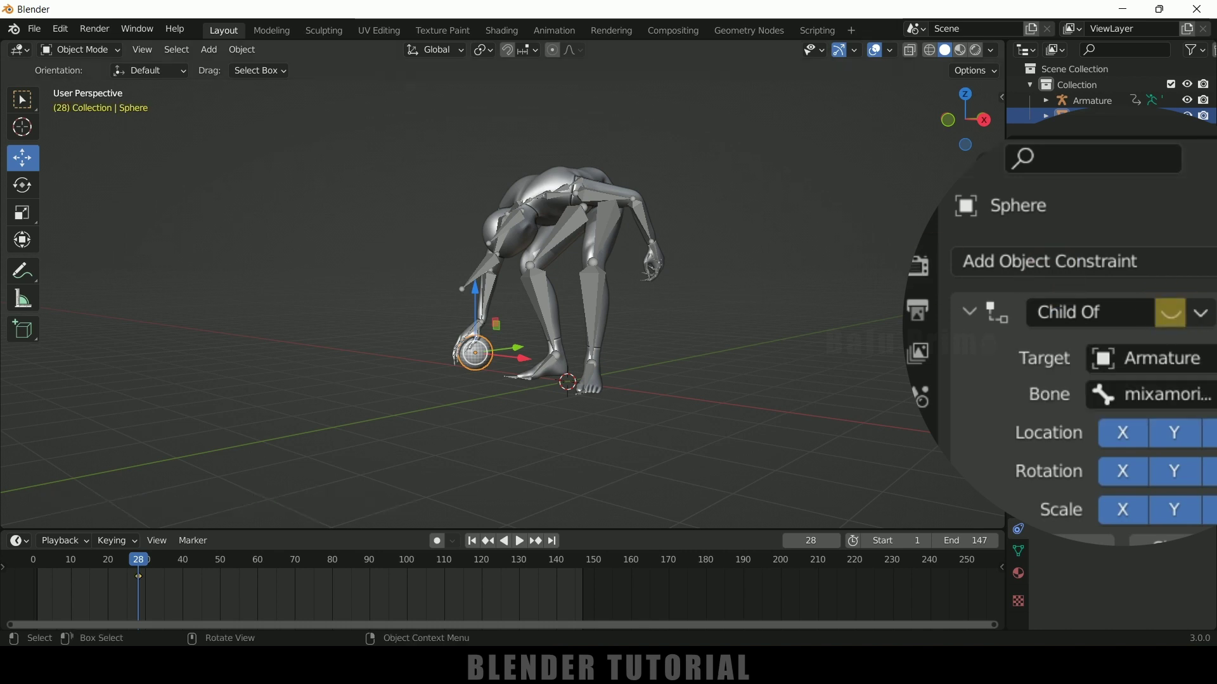
key("Right")
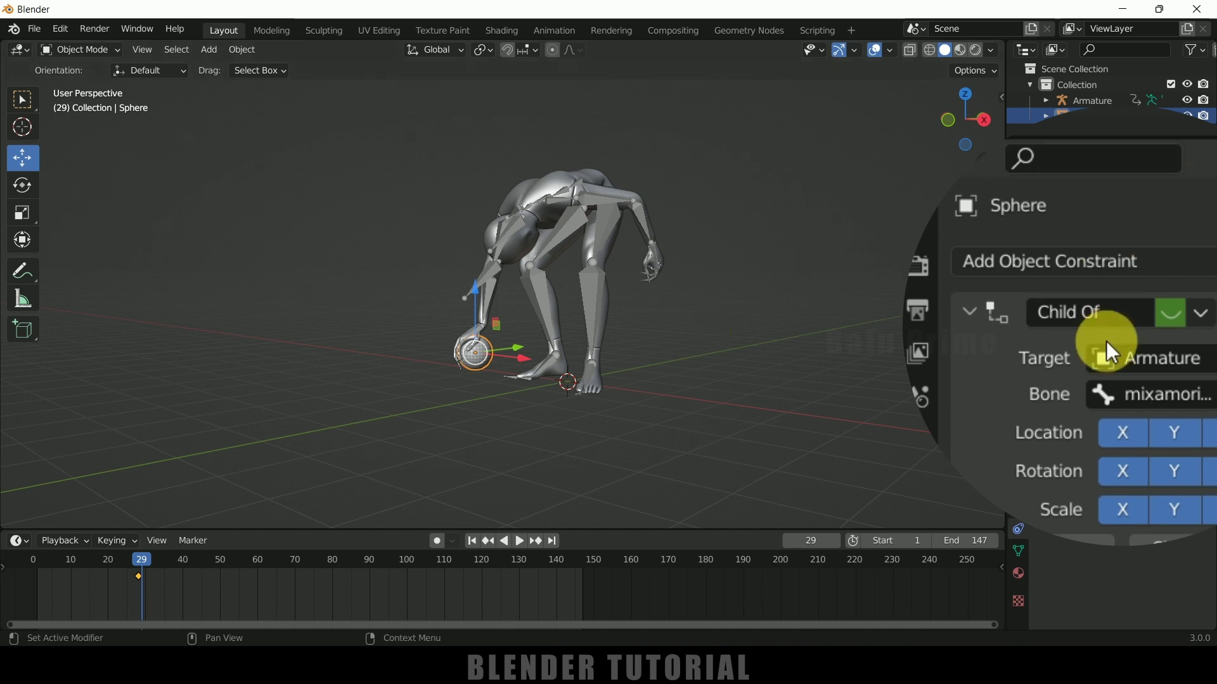
key("i")
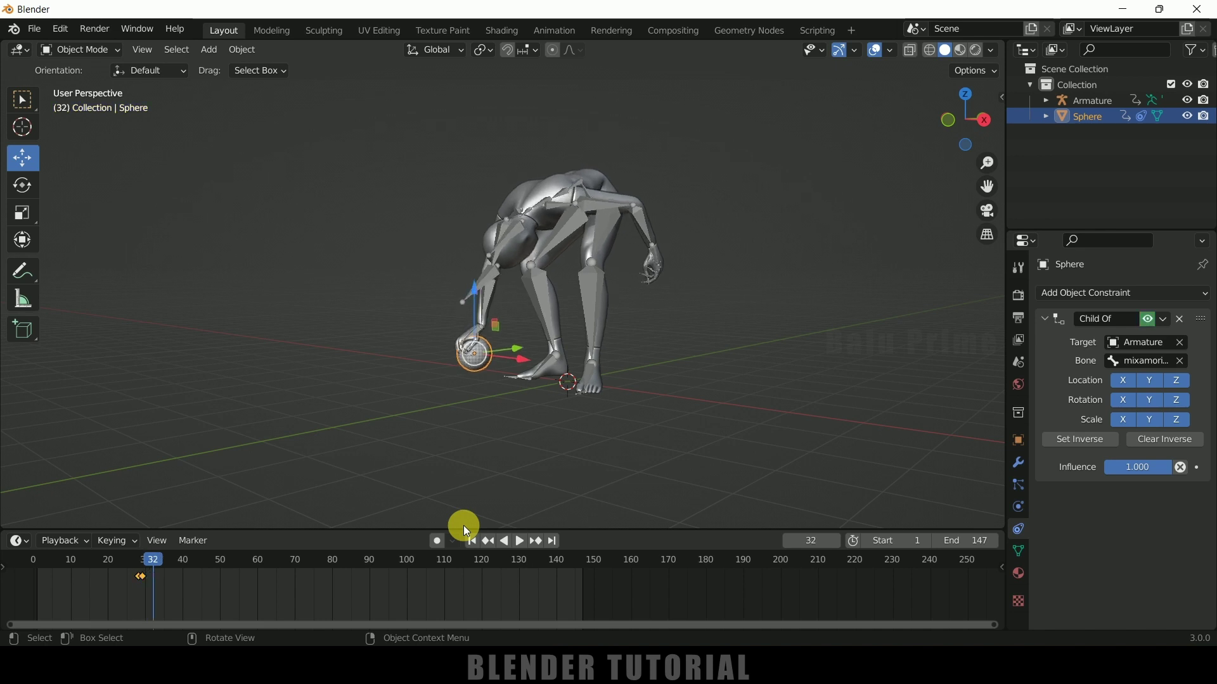
Step: Keyframe the Child Of constraint's Enabled setting as on at frame 71, during the throw, and off at frame 72
middle_click_drag(464, 526, 341, 502)
left_click(145, 562)
left_click_drag(150, 563, 307, 559)
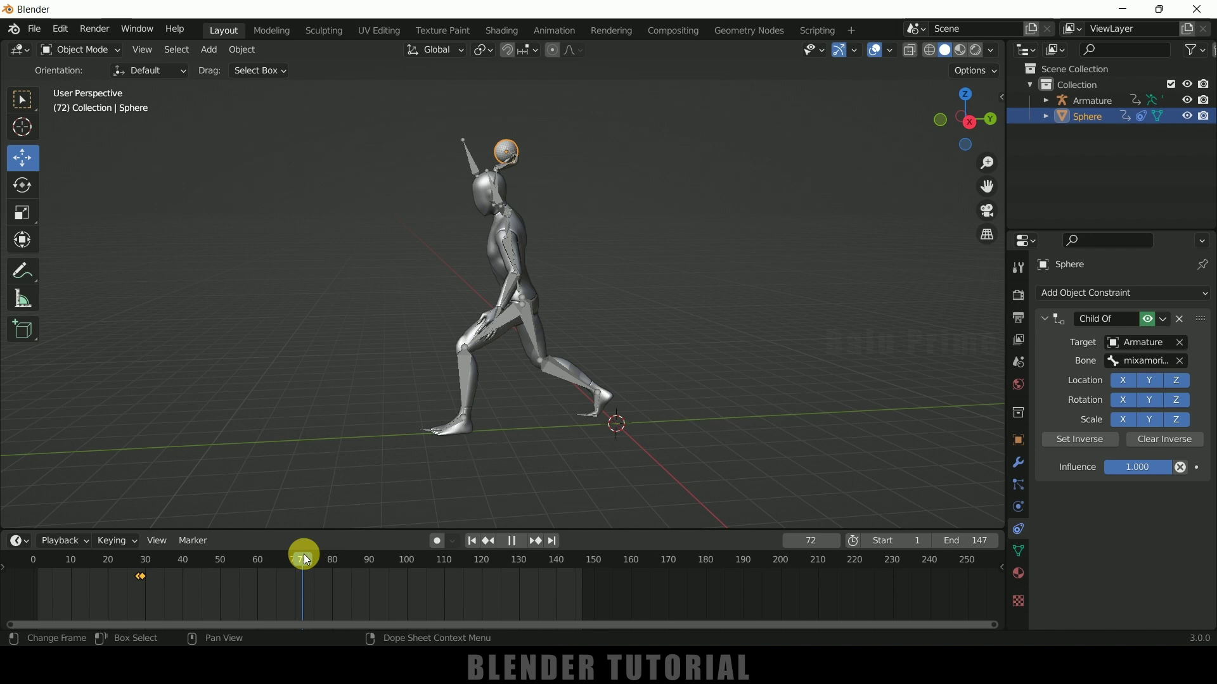
left_click_drag(303, 554, 302, 566)
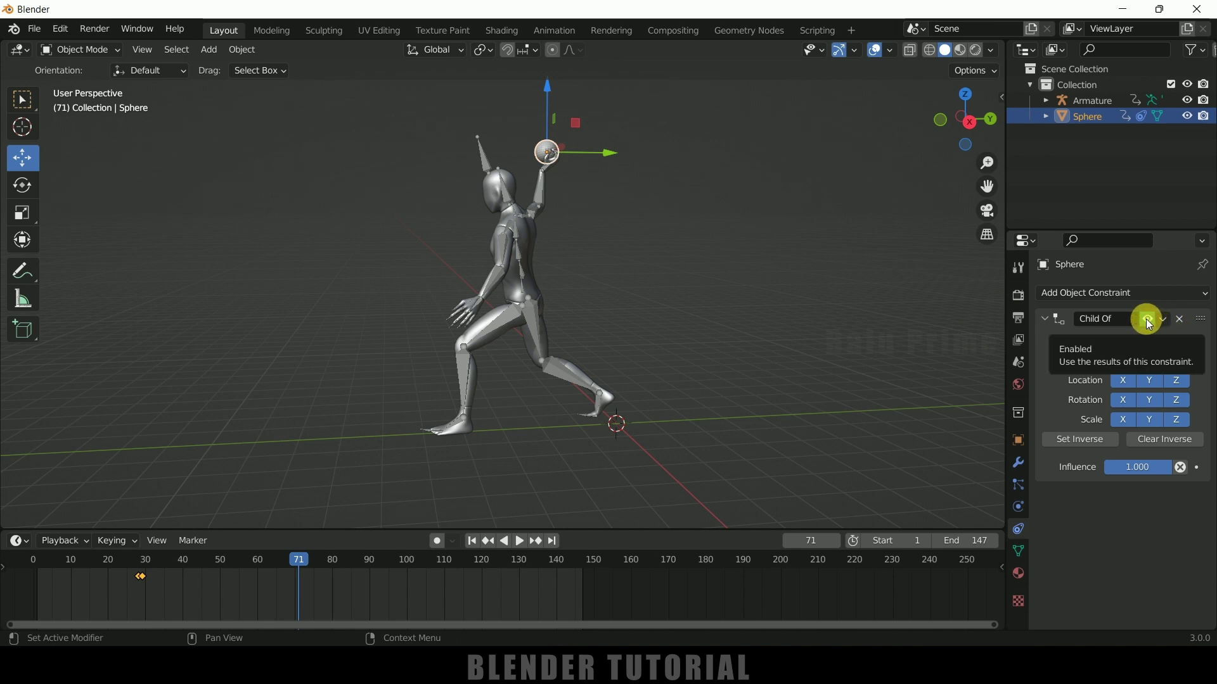
key("i")
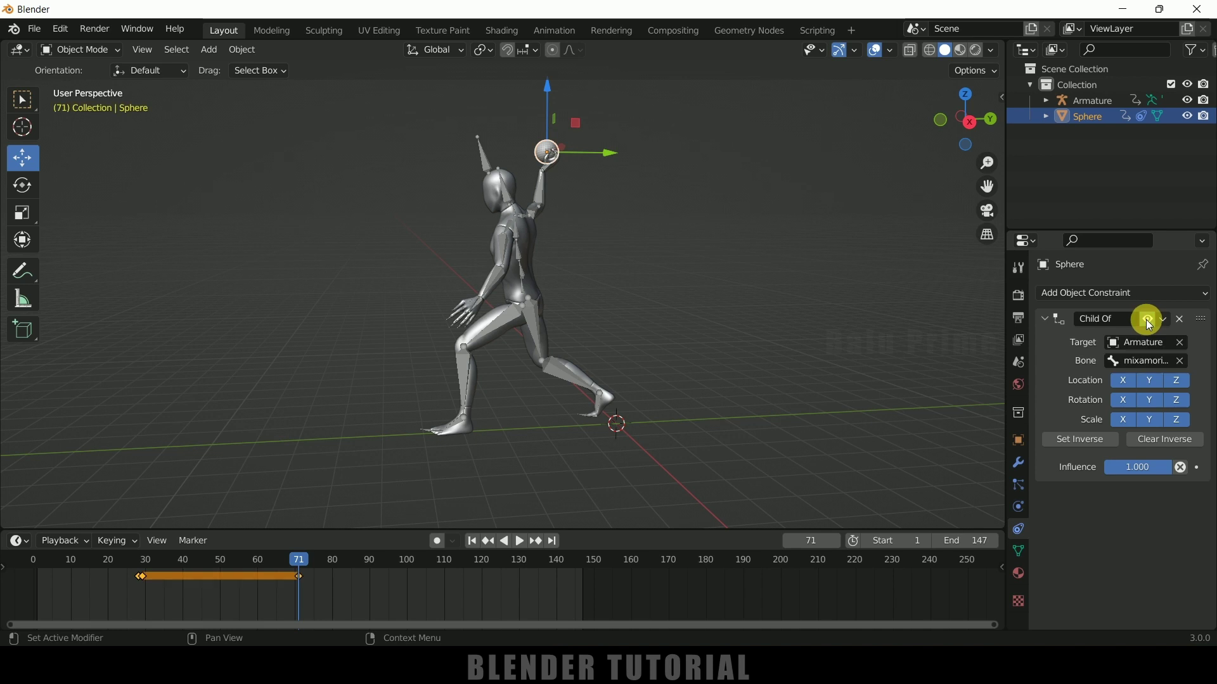
key("Right")
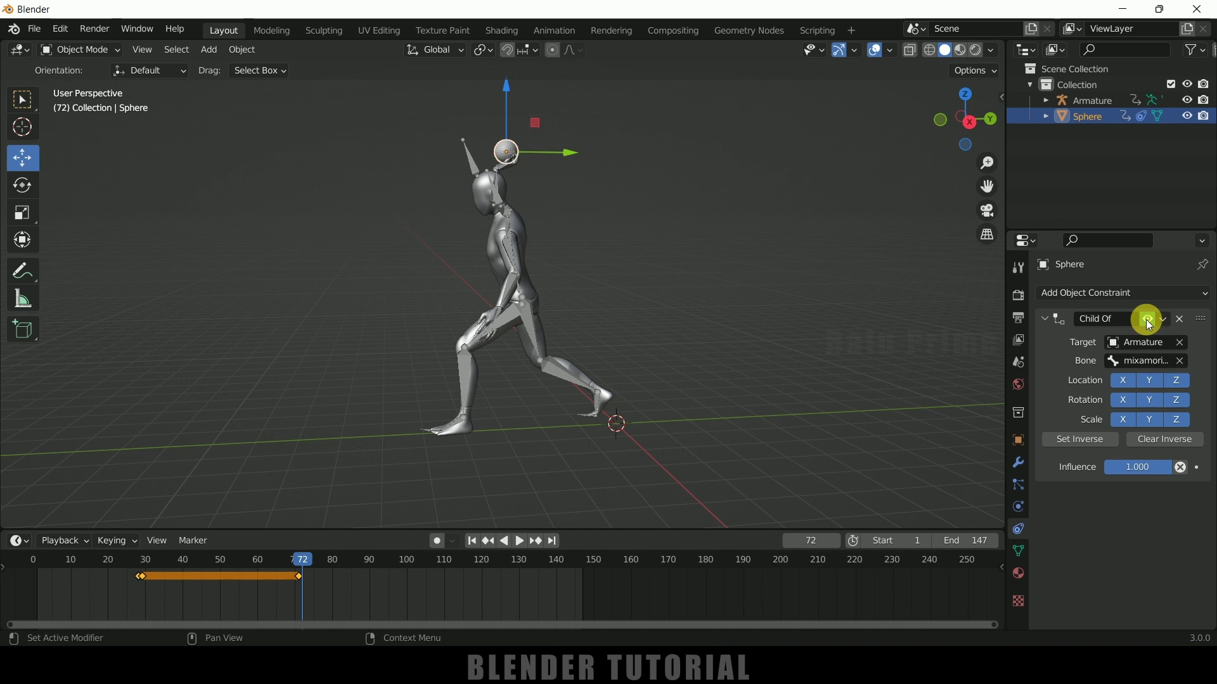
left_click(1148, 320)
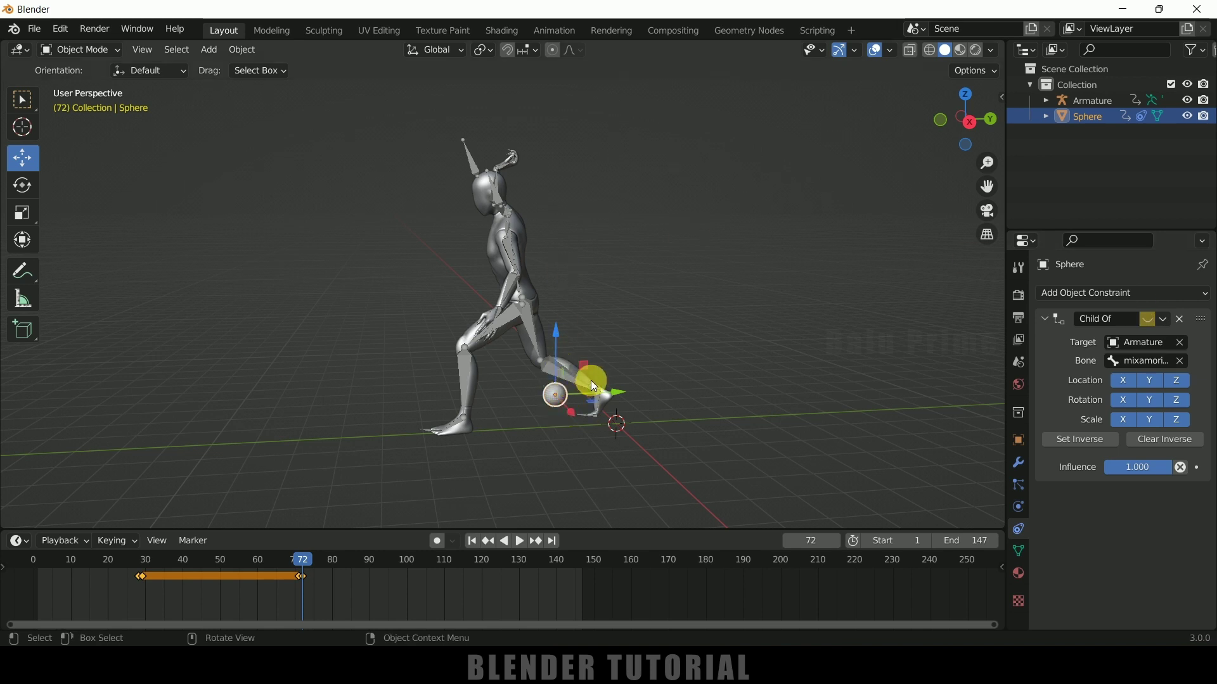
Step: Insert a Location keyframe for the sphere at frame 71
key("Left")
left_click(569, 162)
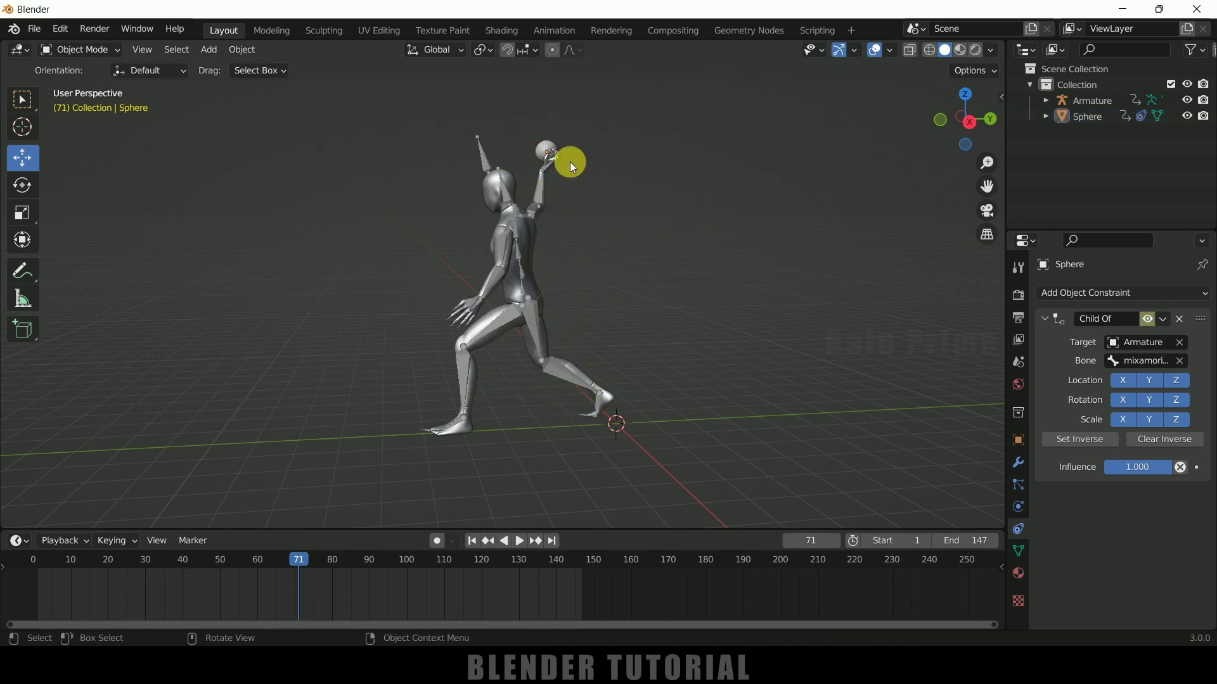
left_click(537, 151)
key("i")
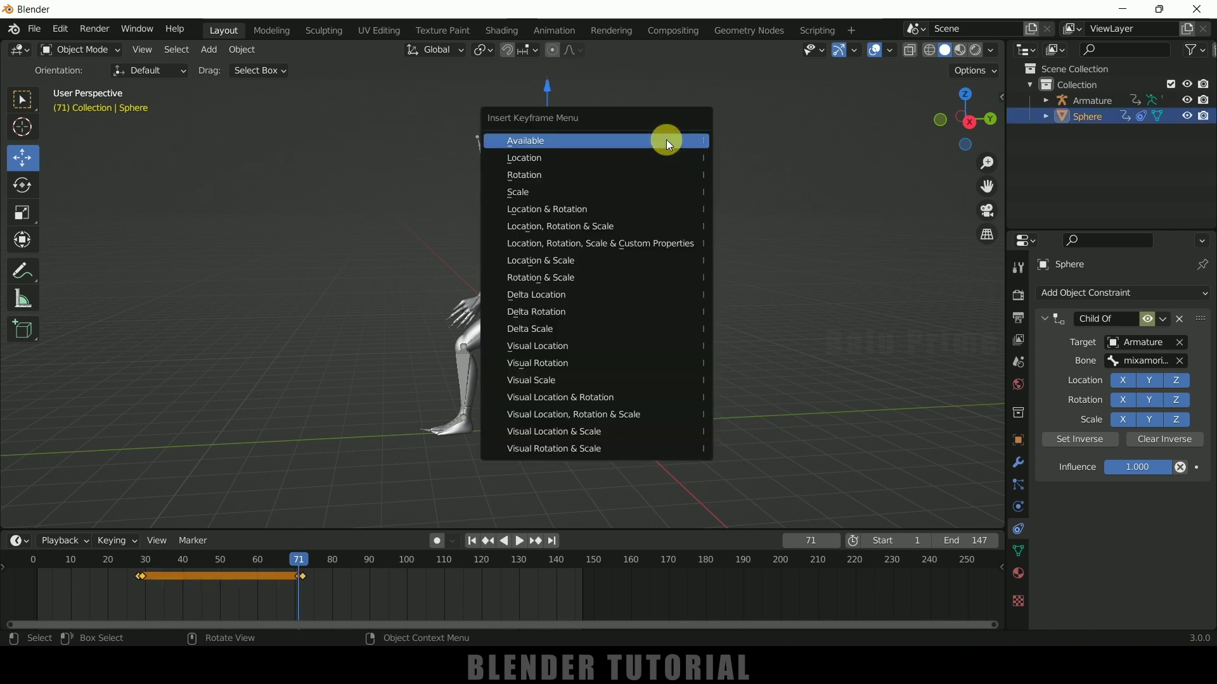
left_click(591, 159)
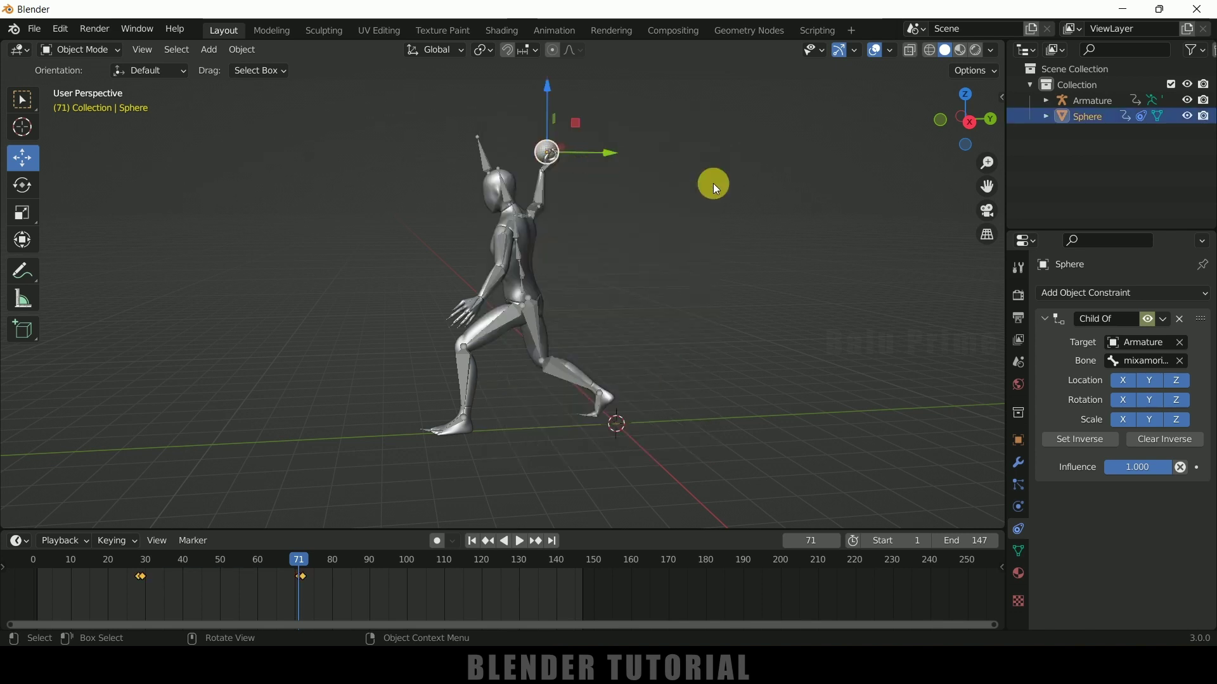
Step: At frame 72, move the sphere up to the raised right hand, aligning it in front and side views
key("Right")
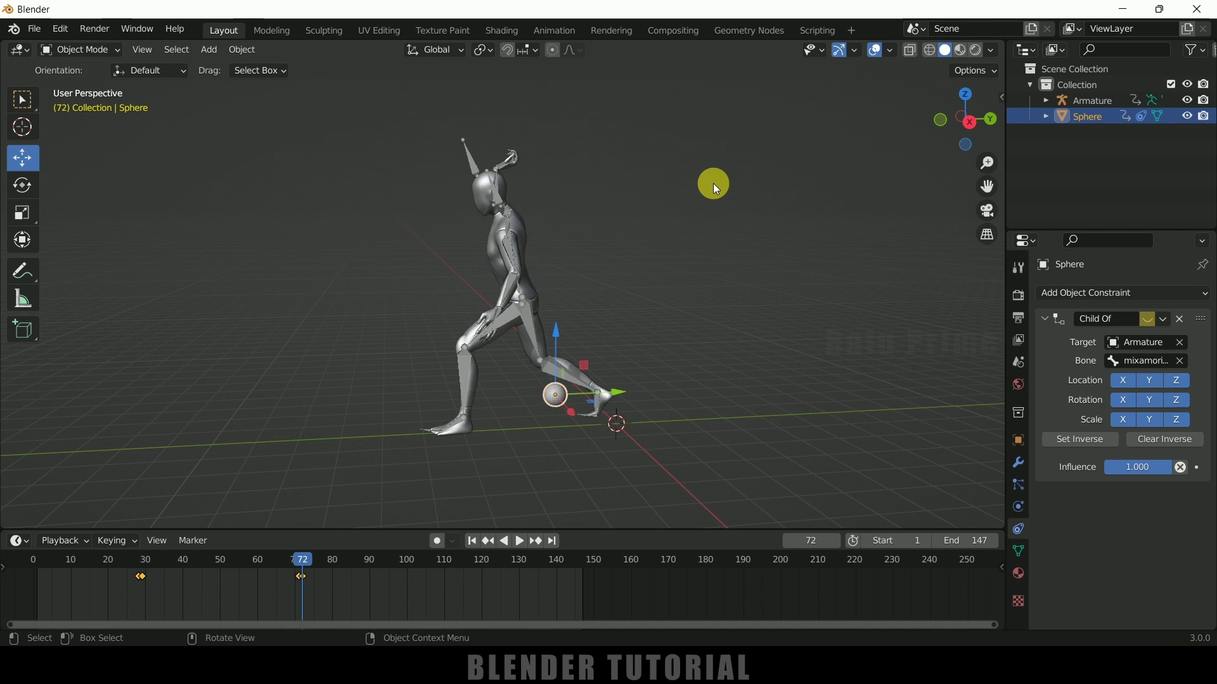
left_click_drag(548, 334, 551, 103)
left_click_drag(618, 170, 564, 159)
key("KP_5")
key("KP_1")
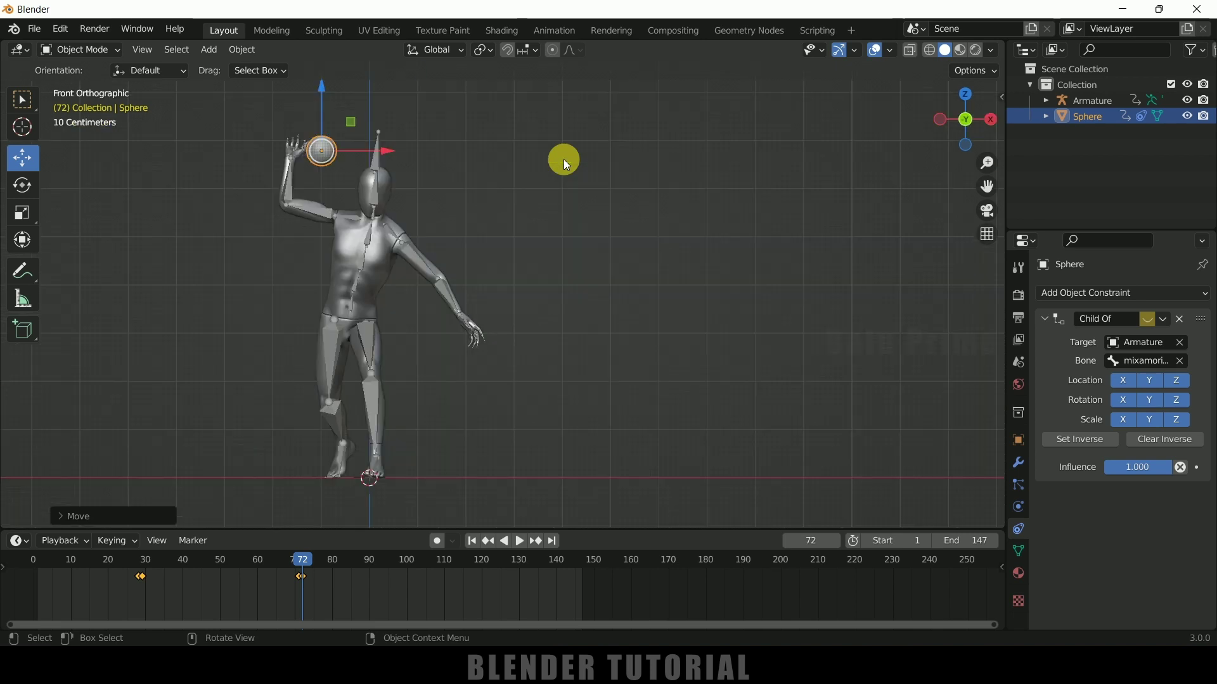
left_click_drag(394, 150, 358, 147)
key("KP_3")
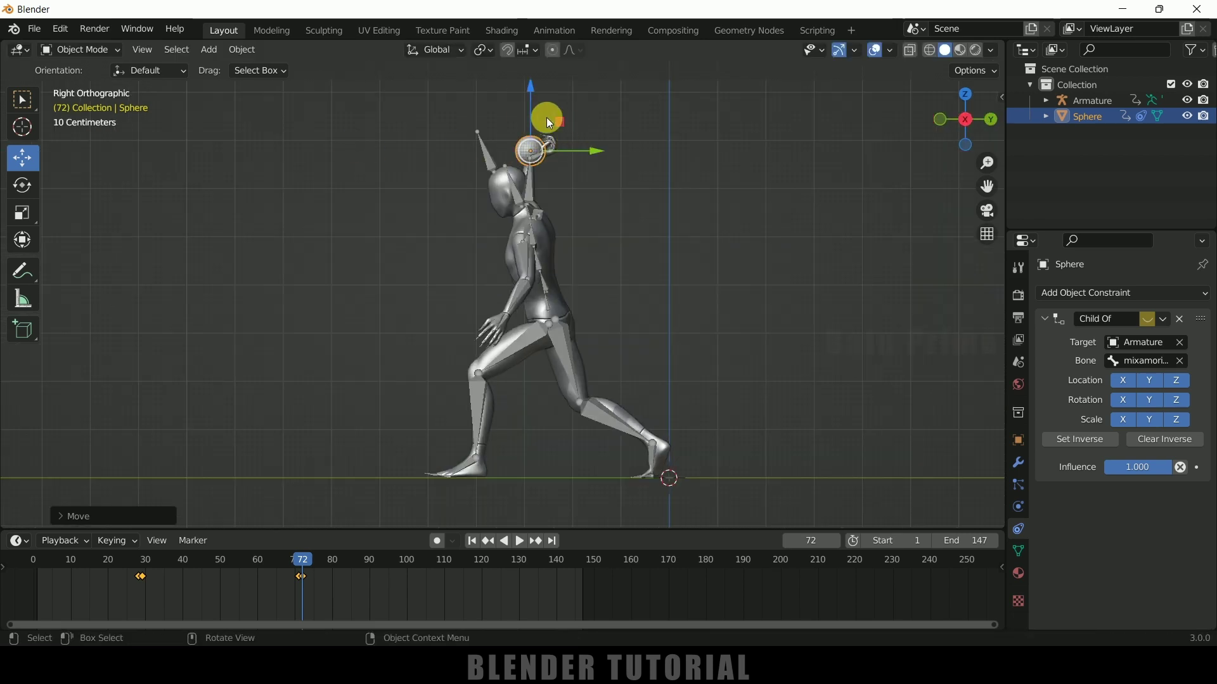
left_click_drag(532, 98, 532, 90)
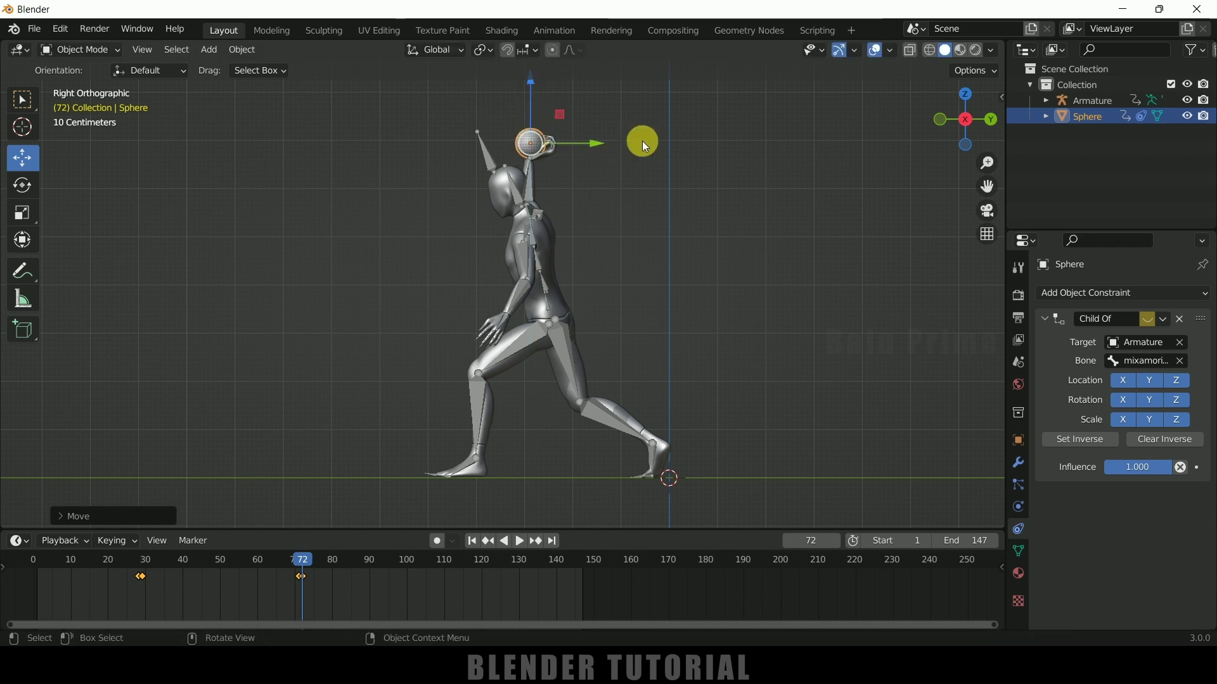
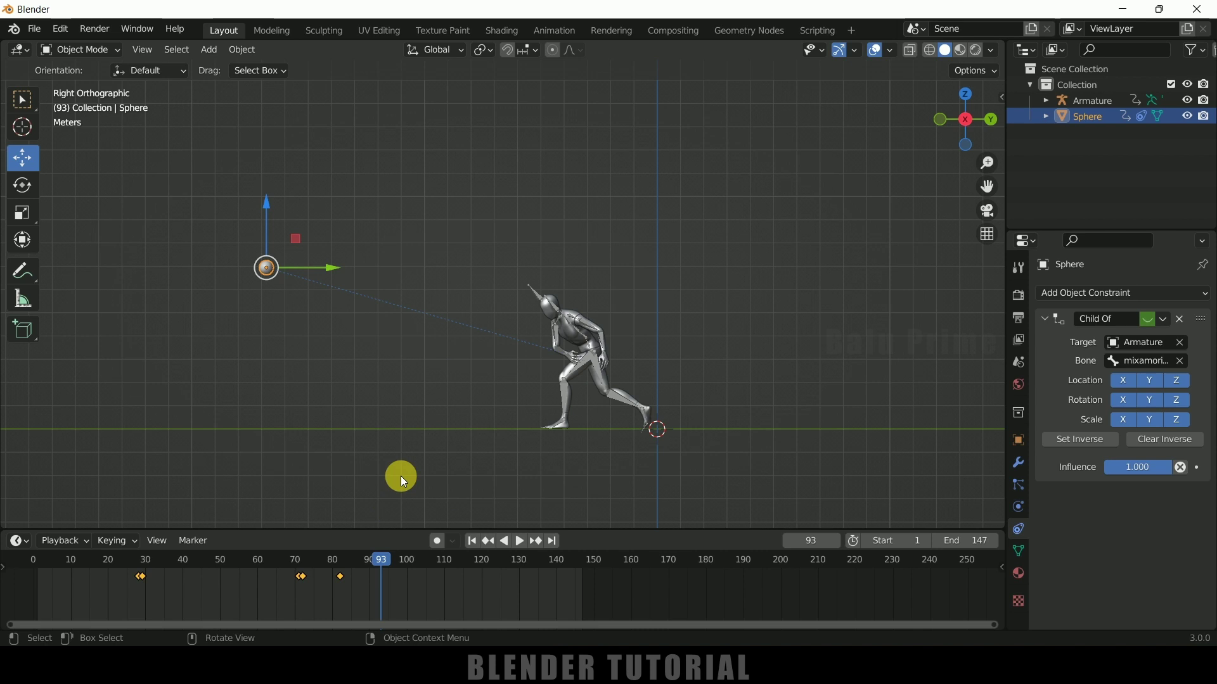
Step: Delete the sphere's keyframe around frame 82 and return to the keyframe at frame 72
left_click(340, 577)
key("Delete")
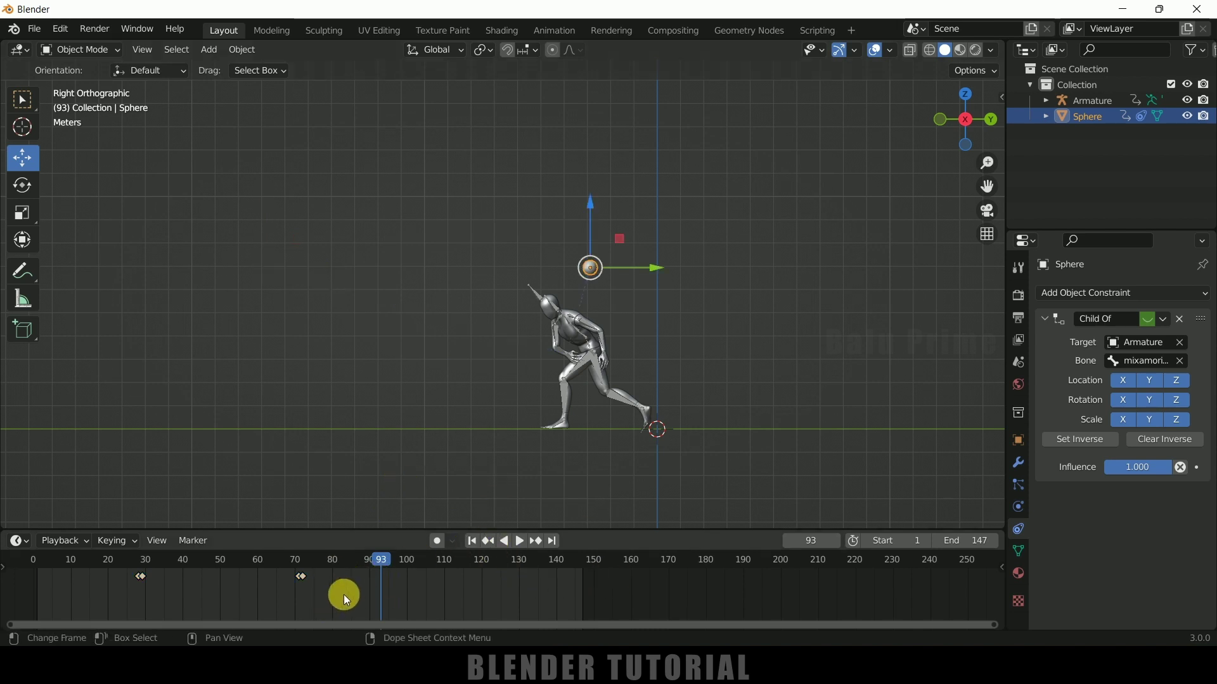
left_click(493, 546)
scroll(698, 303, "up", 5)
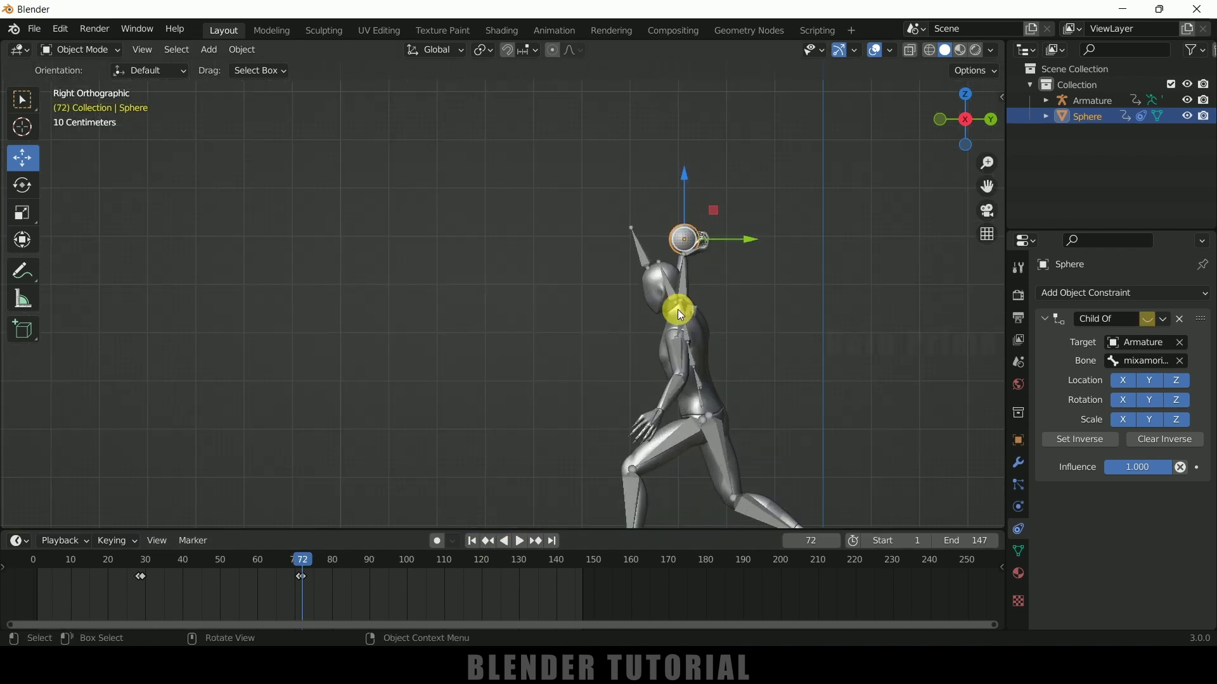
Step: At frame 74, move the sphere forward along Y, beyond the throwing hand, and insert a Location keyframe
key("Right")
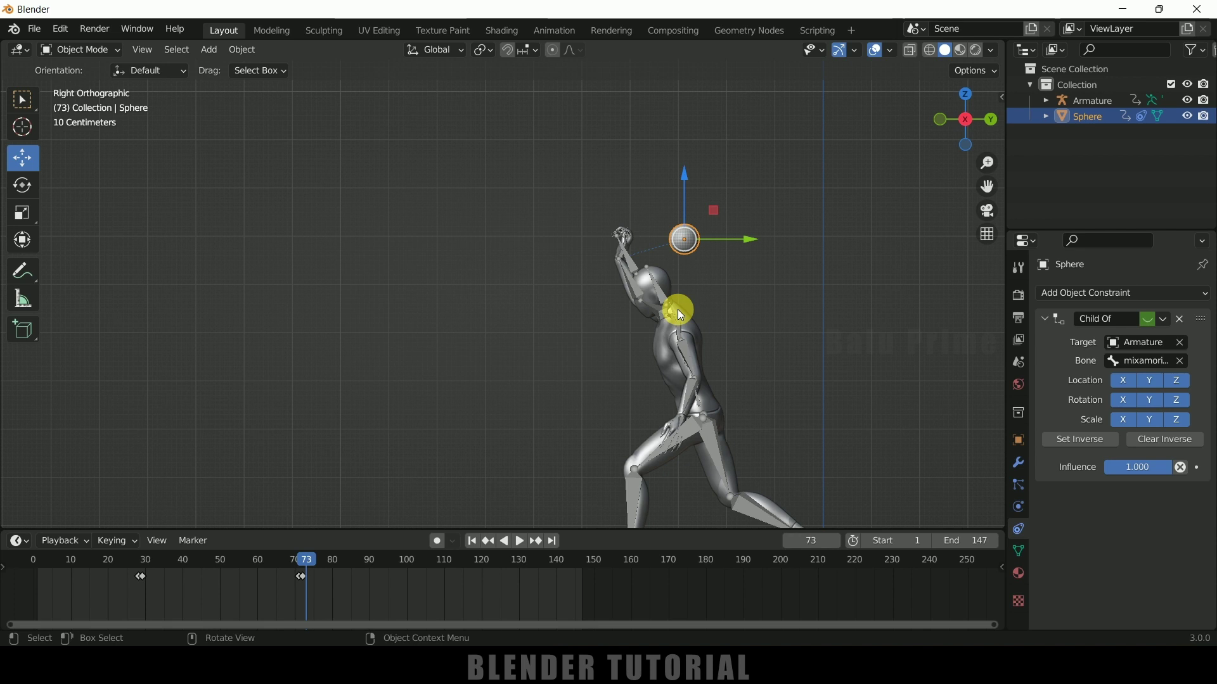
key("Right")
scroll(678, 310, "down", 3)
left_click_drag(707, 260, 479, 264)
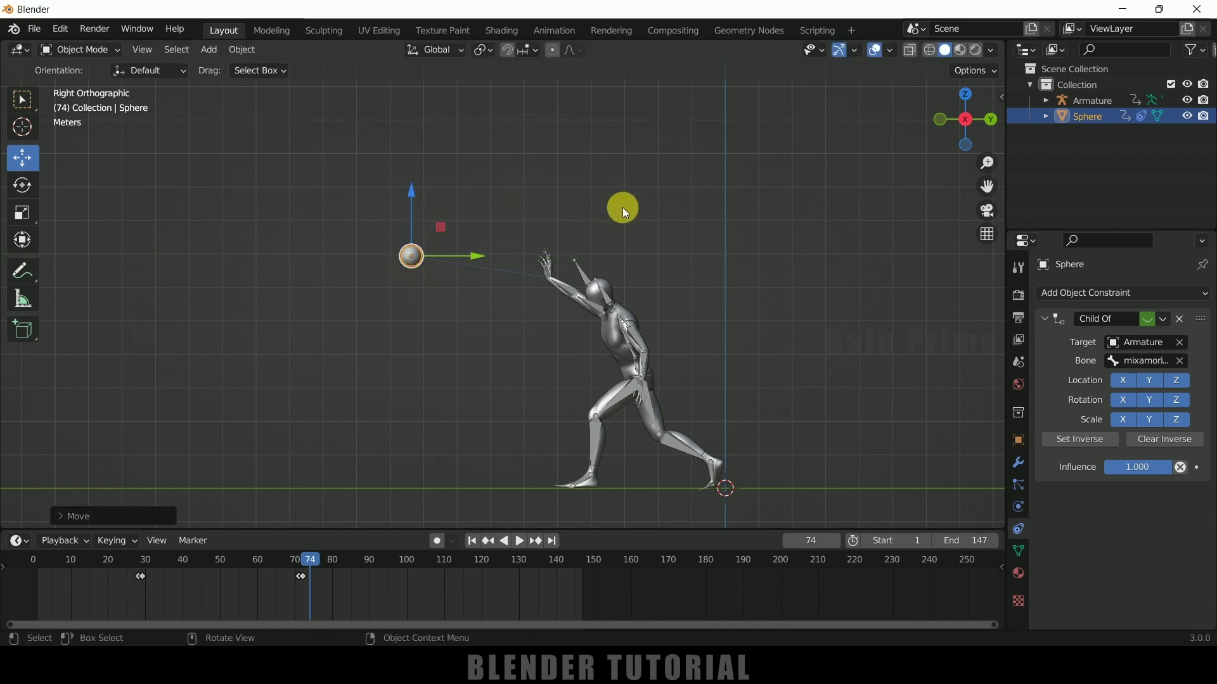
key("i")
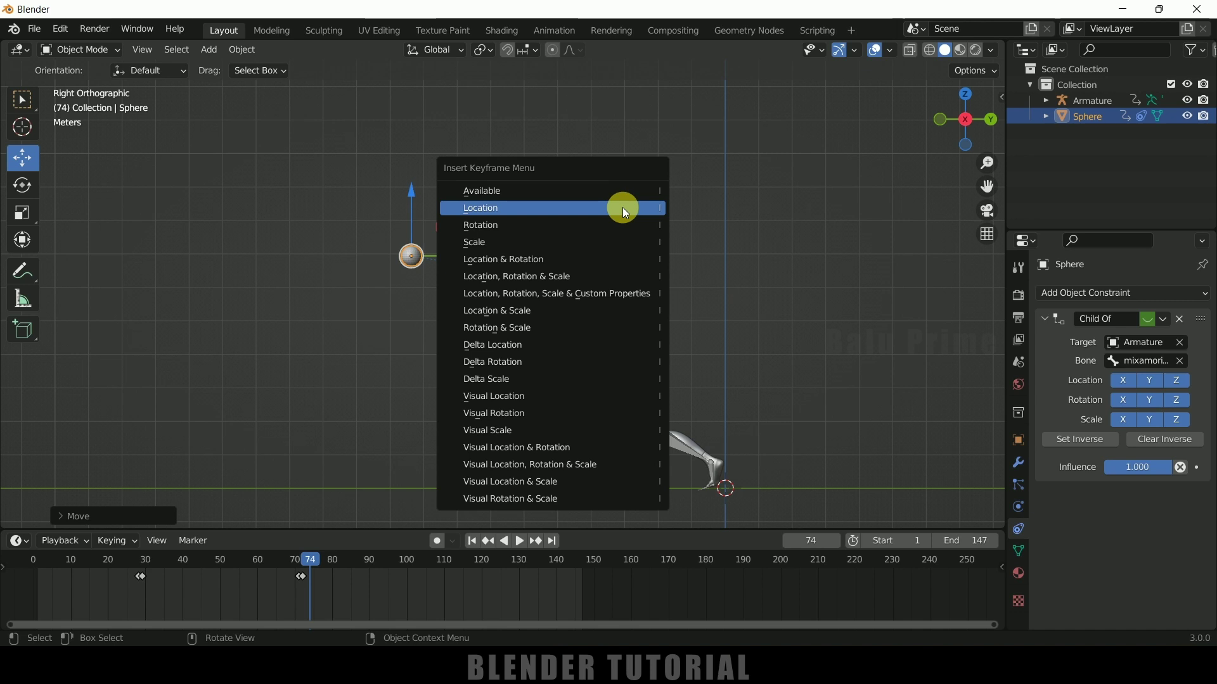
left_click(607, 207)
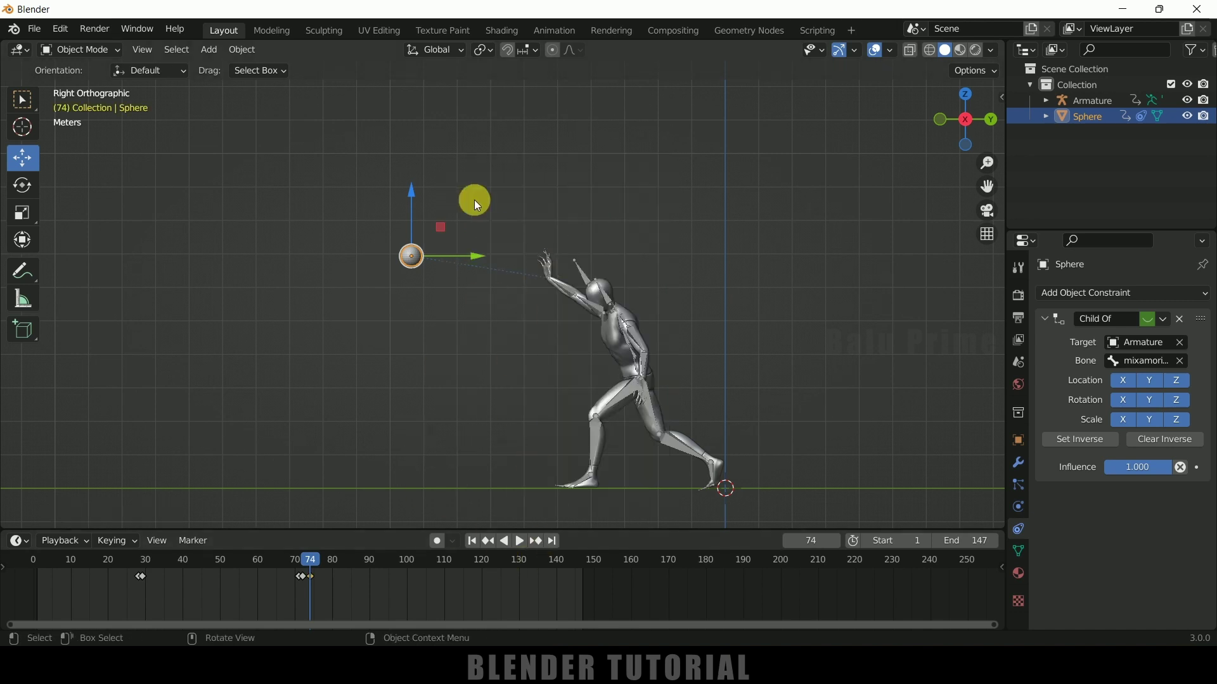
Step: Add Rigid Body physics of type Active to the sphere and enable its Animated setting
left_click(434, 320)
left_click(414, 258)
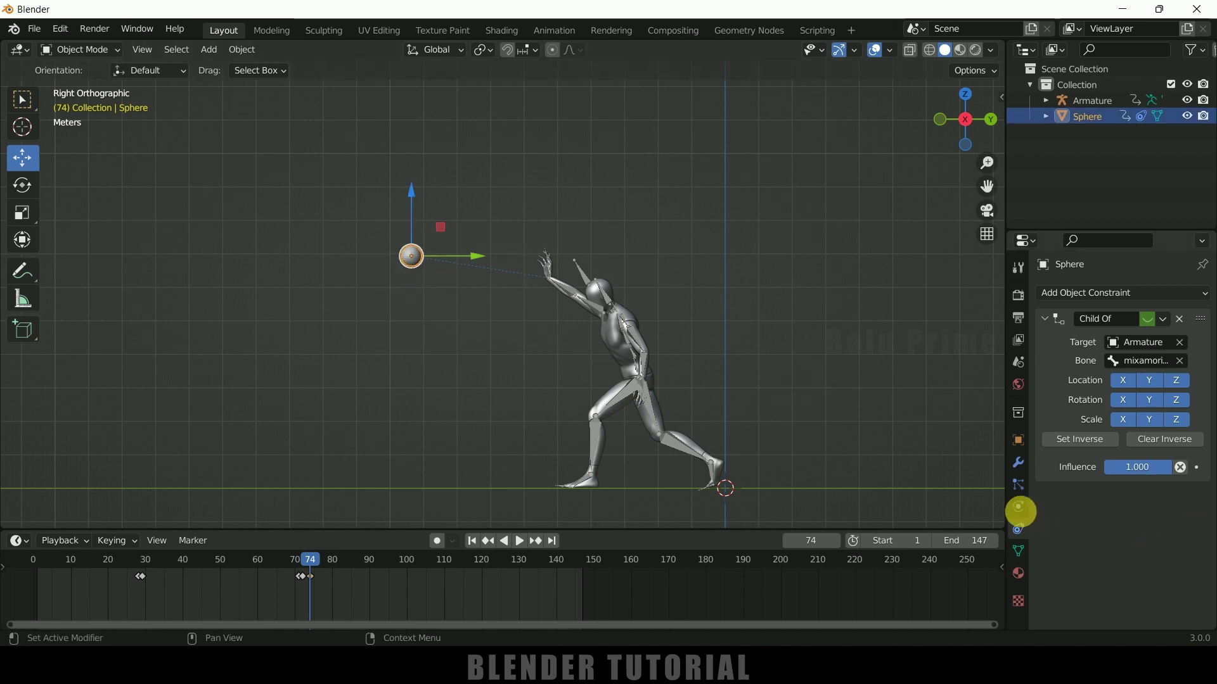
left_click(1019, 507)
left_click(1127, 398)
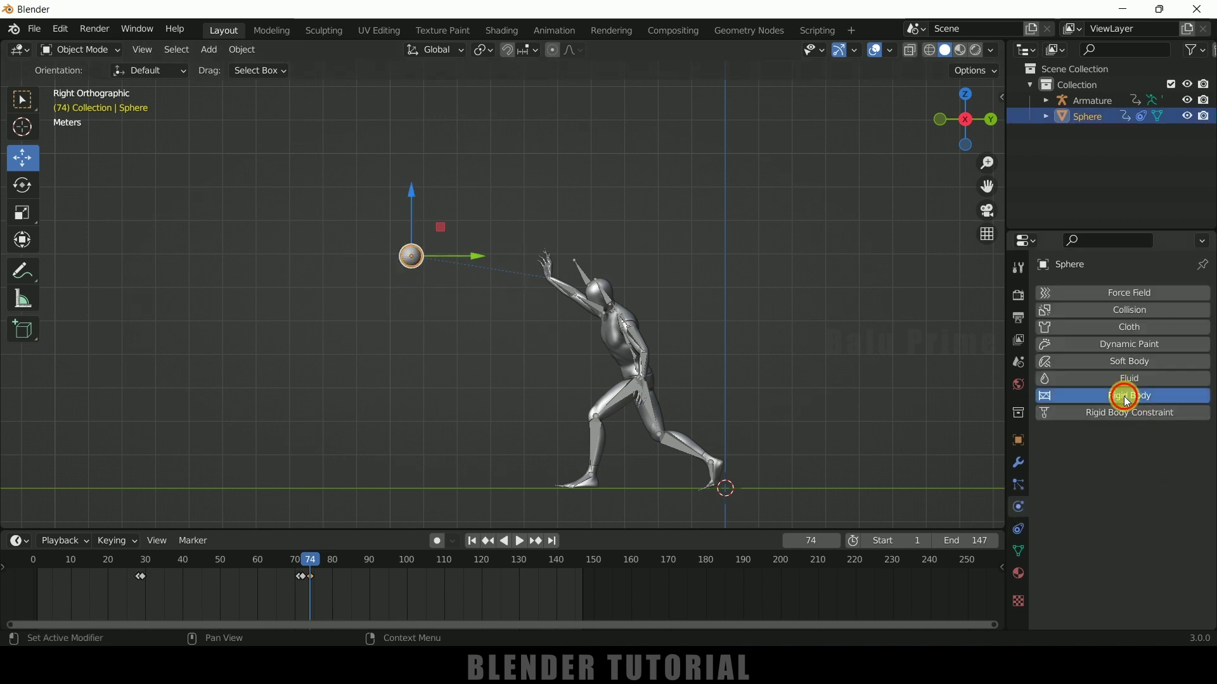
scroll(1077, 500, "down", 3)
left_click(1162, 387)
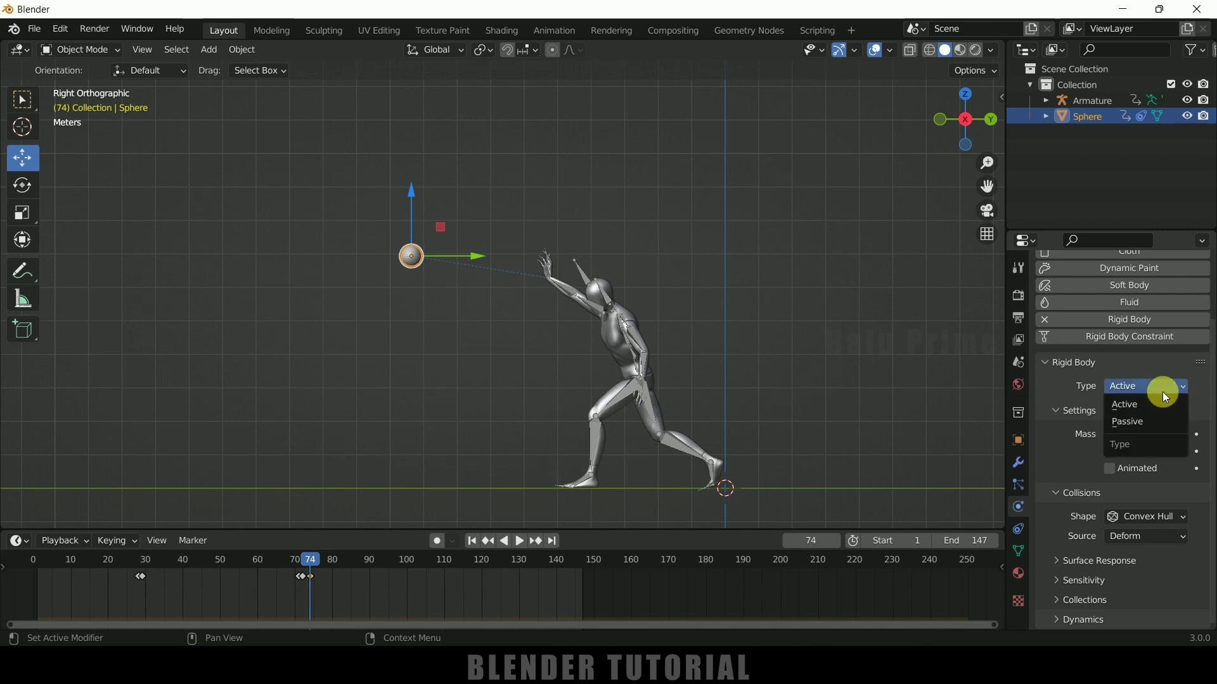
left_click(1150, 405)
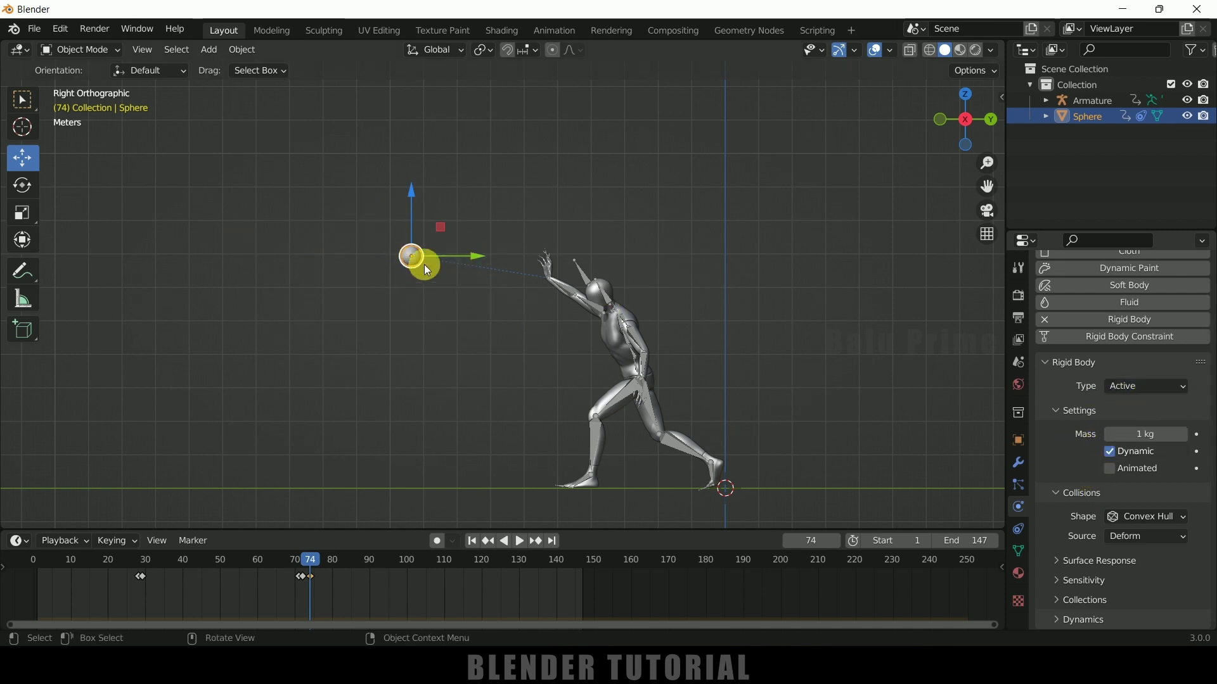
left_click(1109, 469)
Step: Play the animation from about frame 72 to check the sphere's motion after release
left_click_drag(312, 558, 302, 560)
key("space")
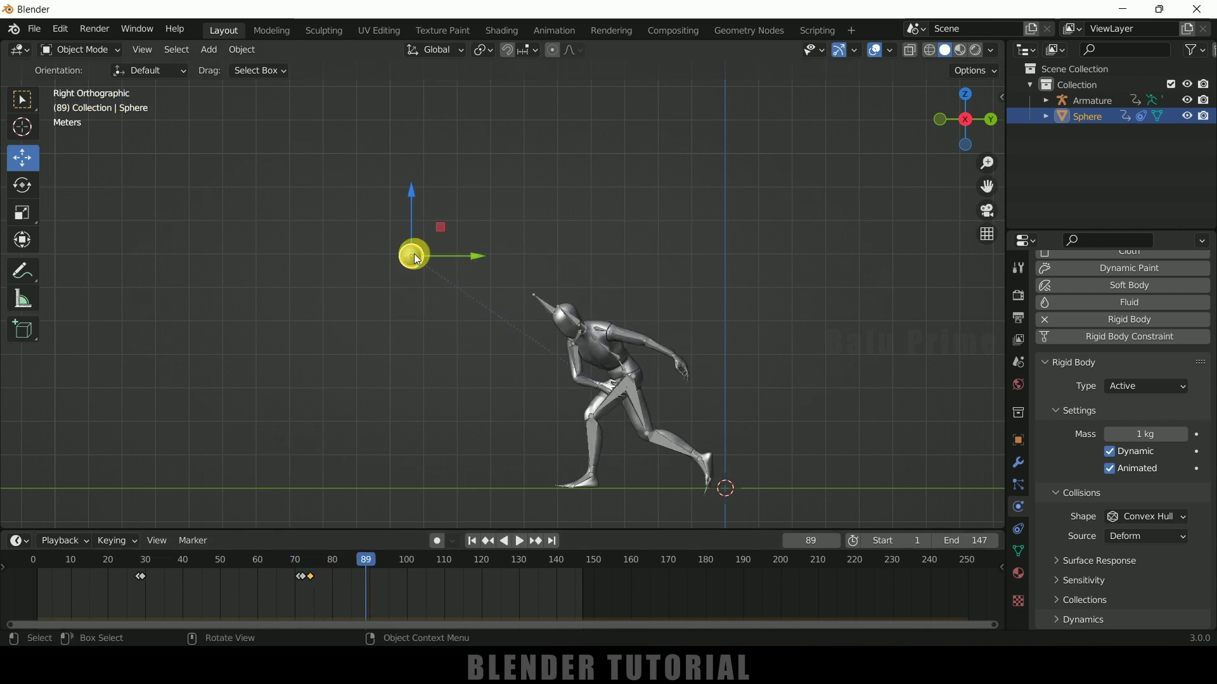
left_click_drag(367, 560, 314, 576)
Step: Keyframe the sphere's rigid body Animated setting as on at frame 73 and off at frame 74
left_click(488, 542)
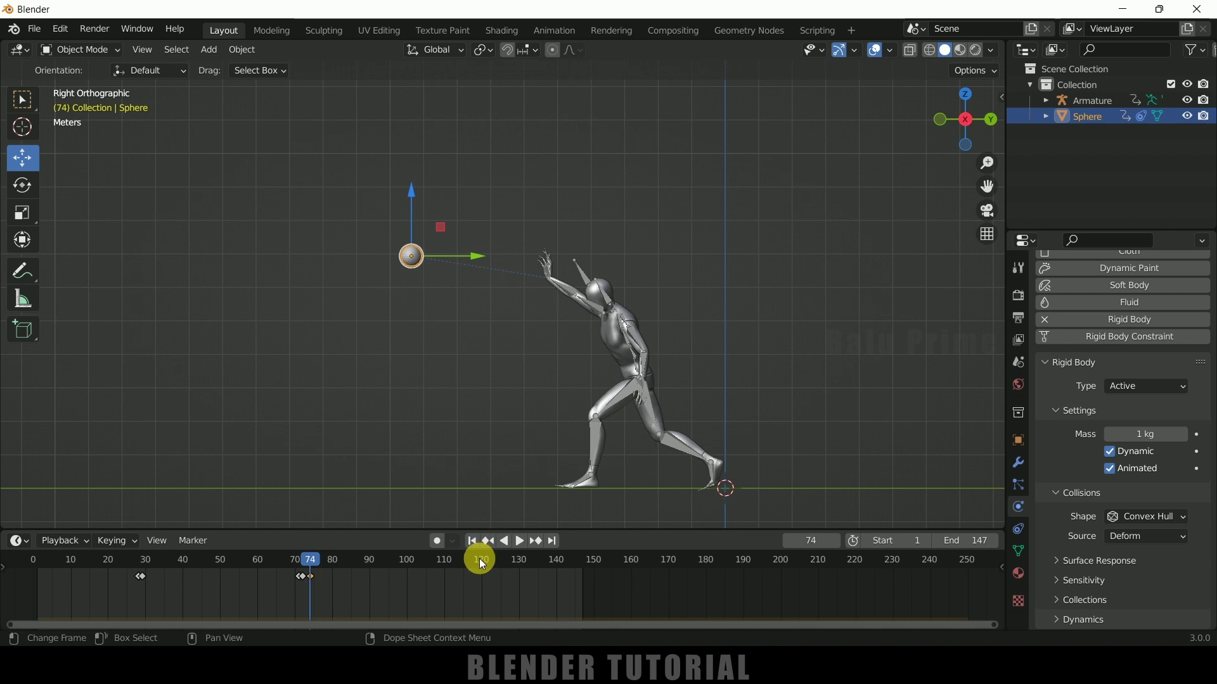
key("Left")
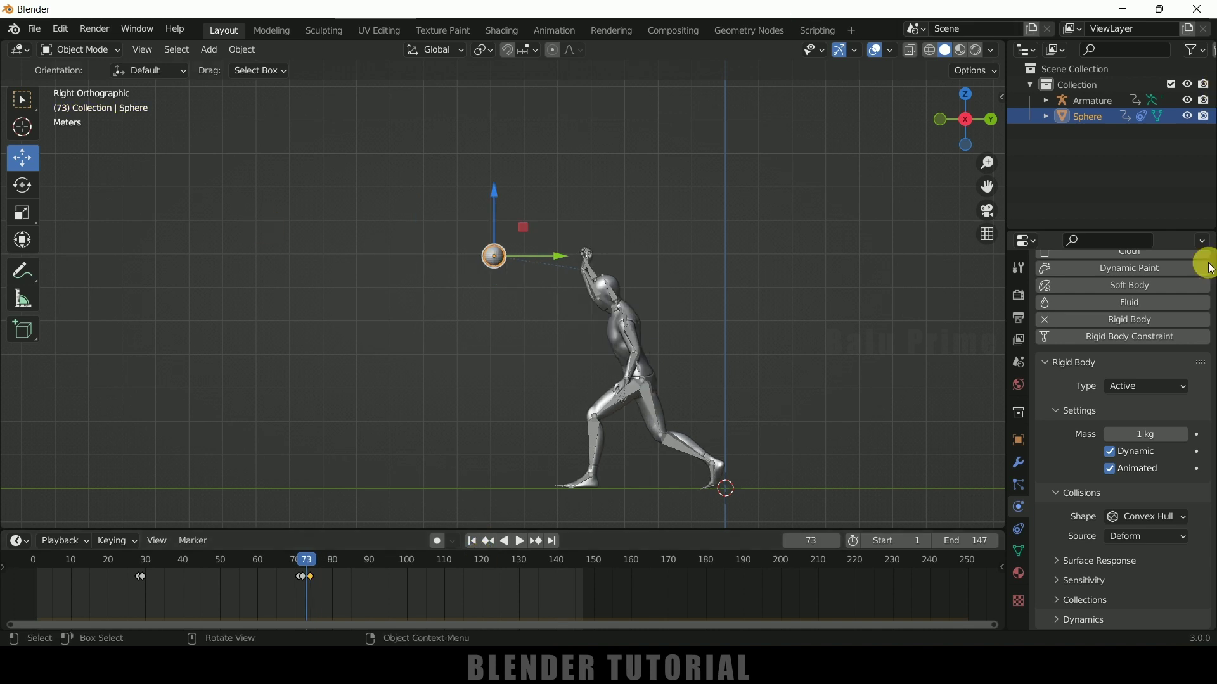
left_click(1197, 469)
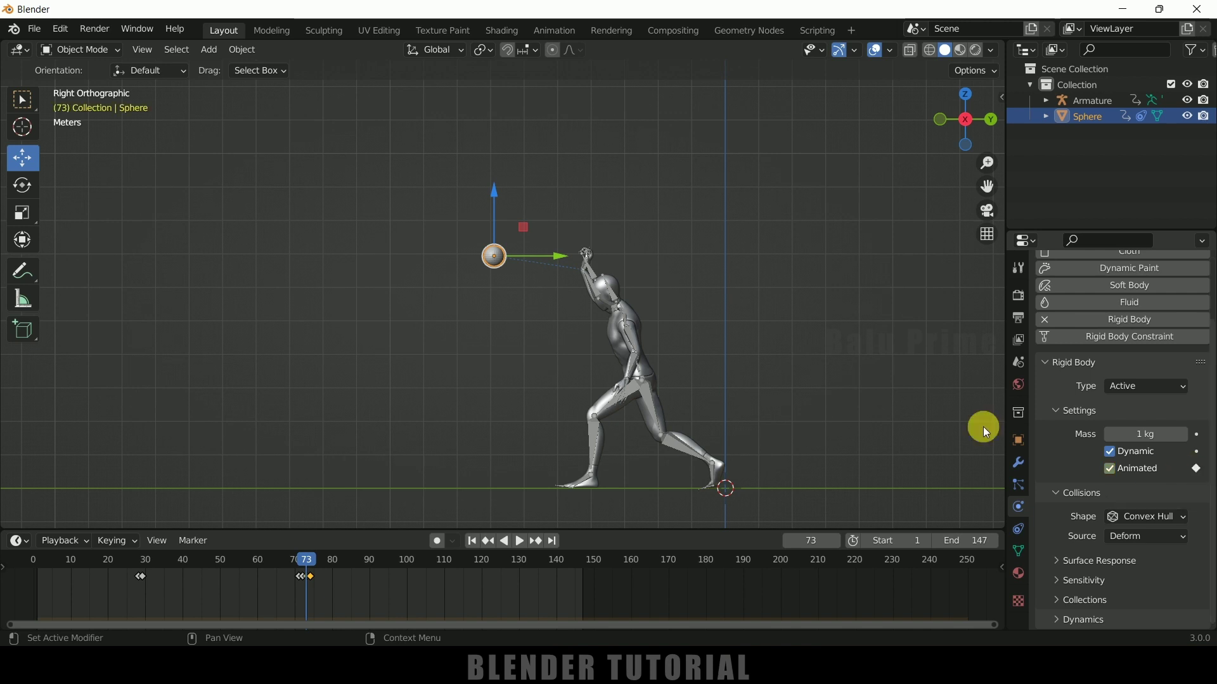
key("Right")
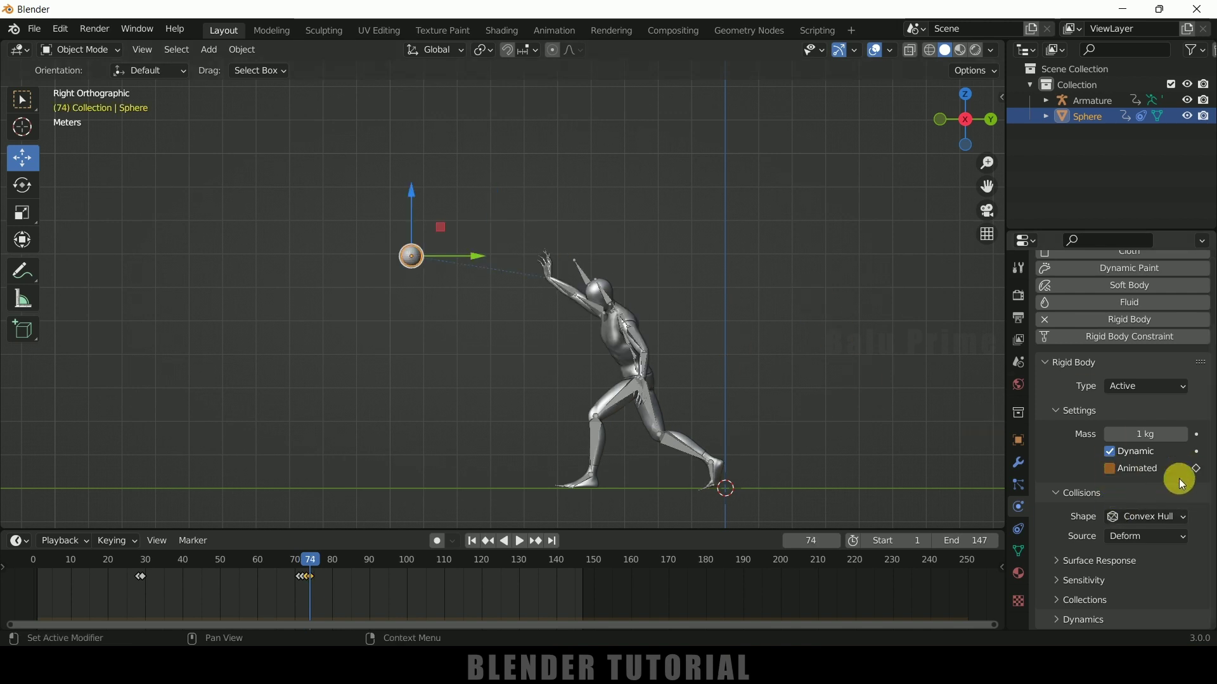
left_click(1198, 470)
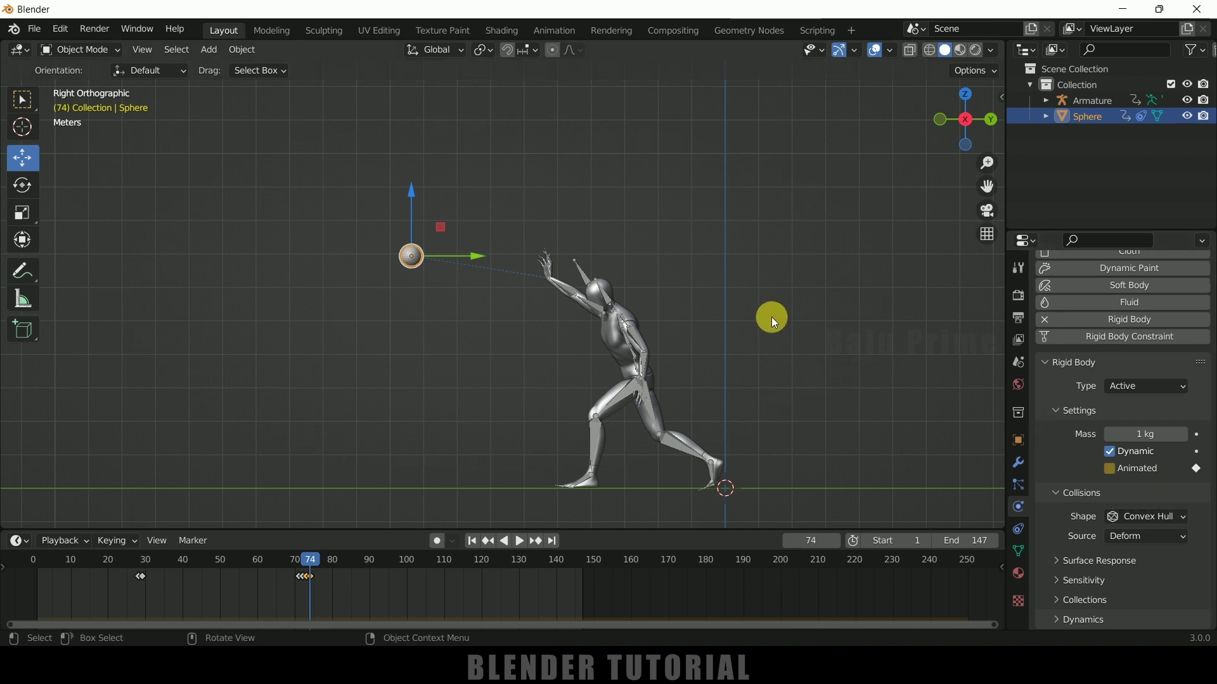
Step: Play the animation from frame 1 to examine the pick-up and the sphere's flight, then rewind to frame 1
scroll(771, 315, "down", 3)
left_click(472, 541)
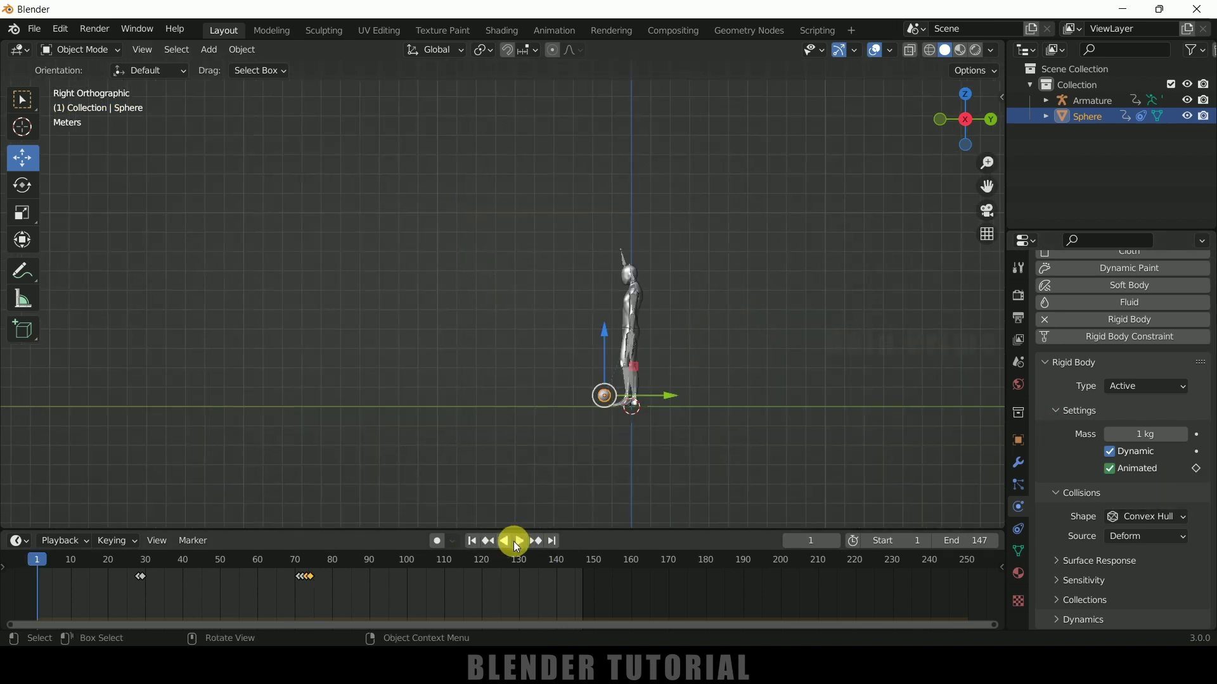
left_click(518, 542)
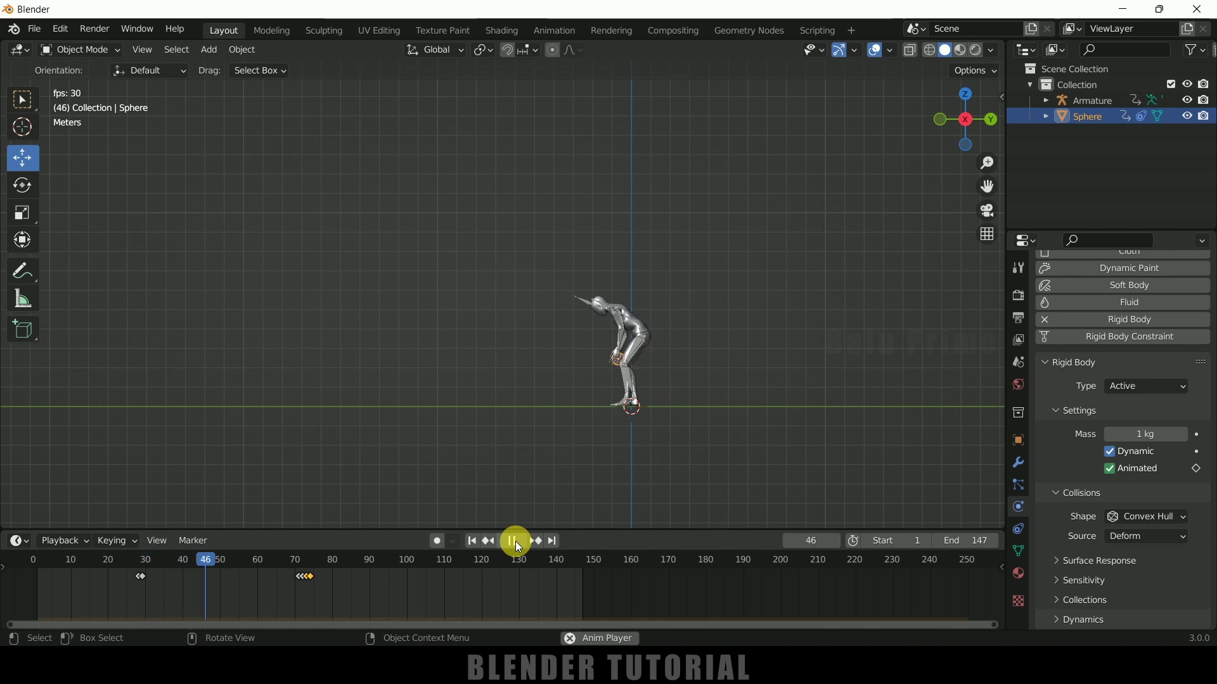
left_click(518, 543)
scroll(500, 406, "down", 4)
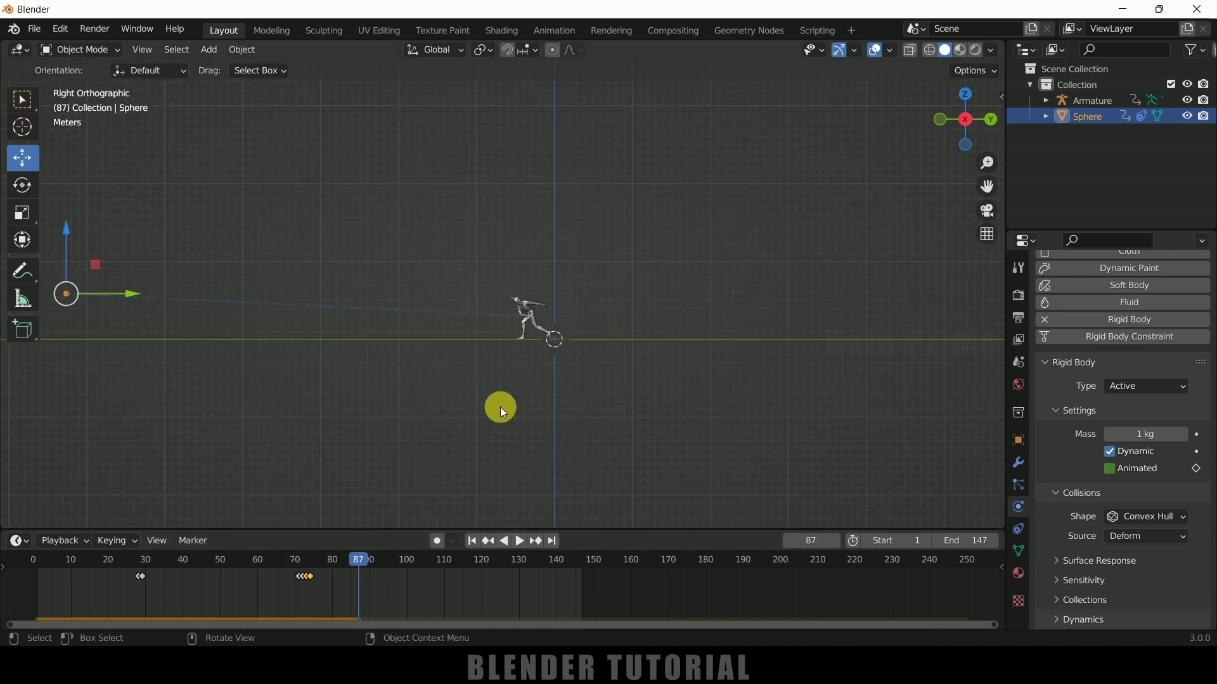
middle_click_drag(500, 407, 459, 405)
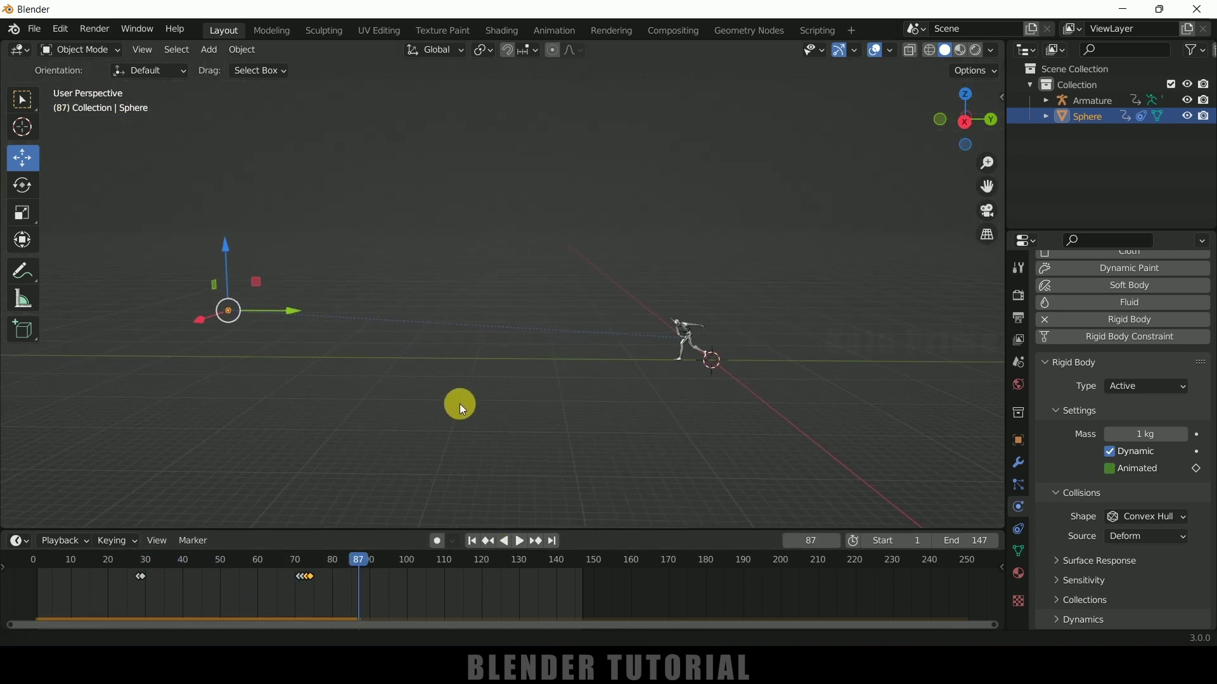
left_click(480, 543)
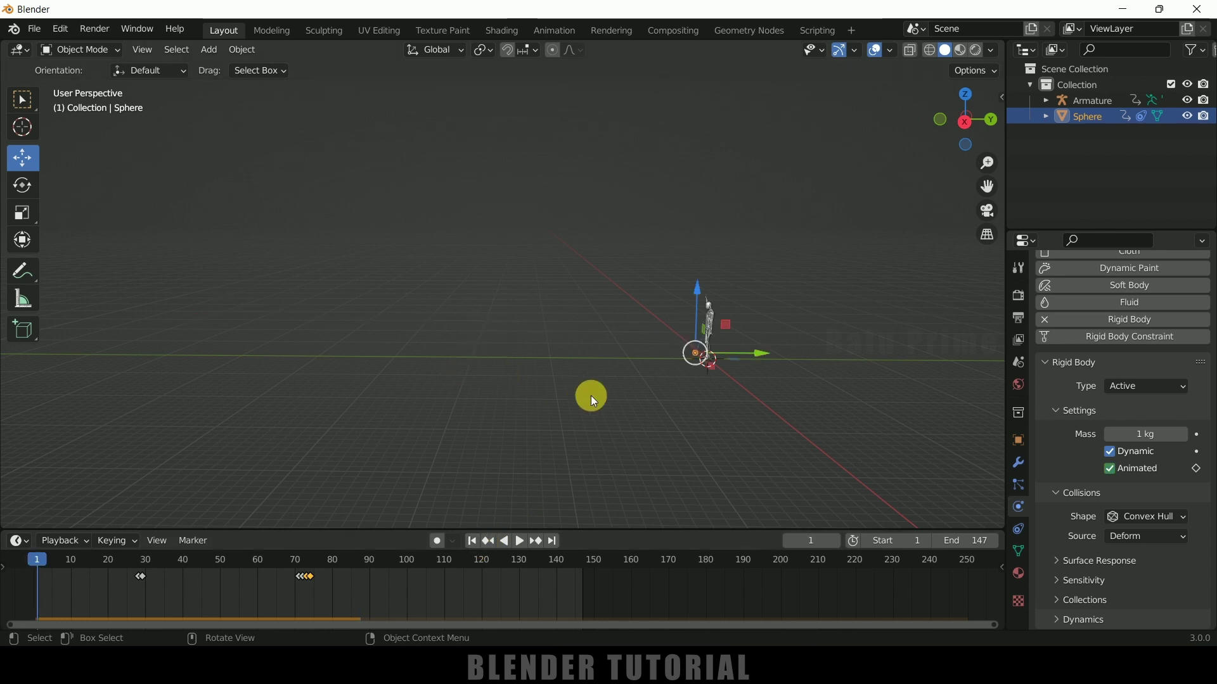
Step: Add a cube and move it along Y to stand some distance in front of the character
left_click(212, 50)
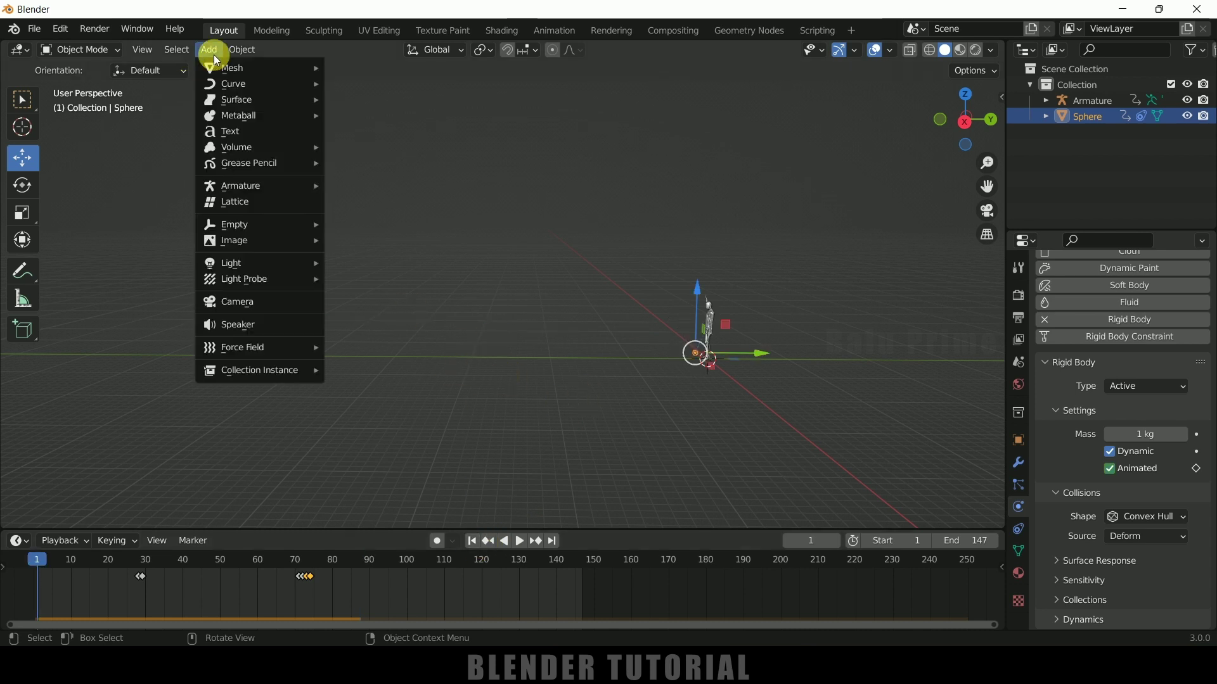
mouse_move(226, 65)
left_click(380, 80)
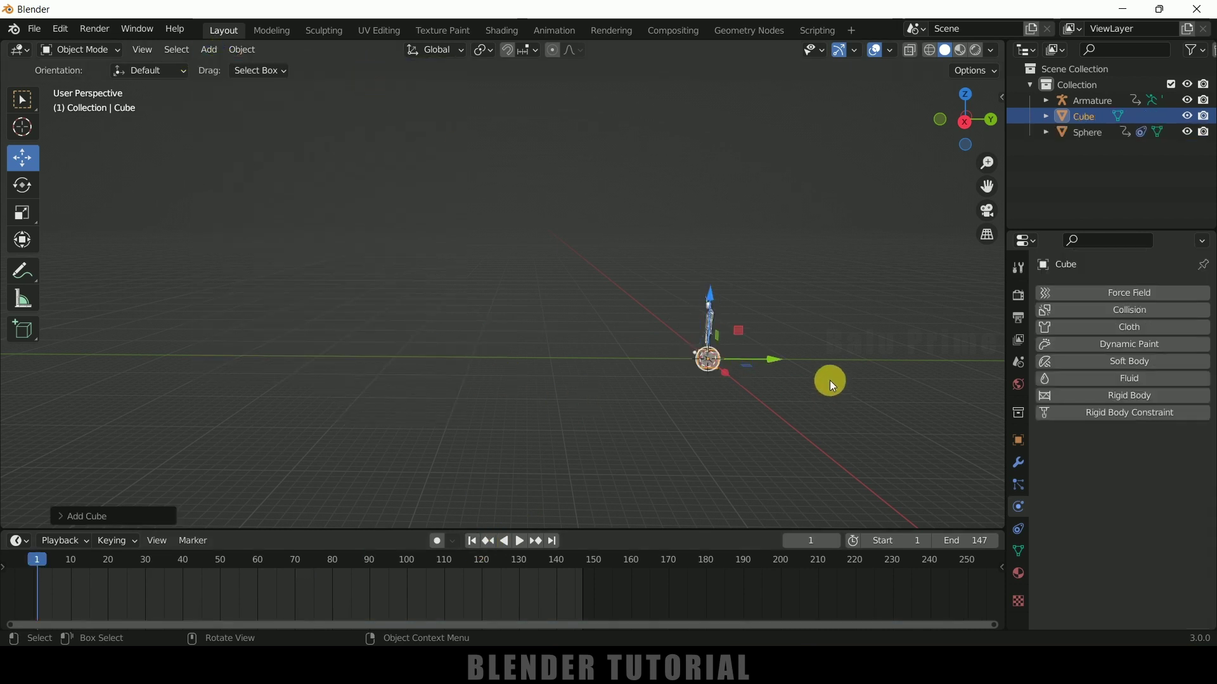
left_click_drag(768, 360, 509, 357)
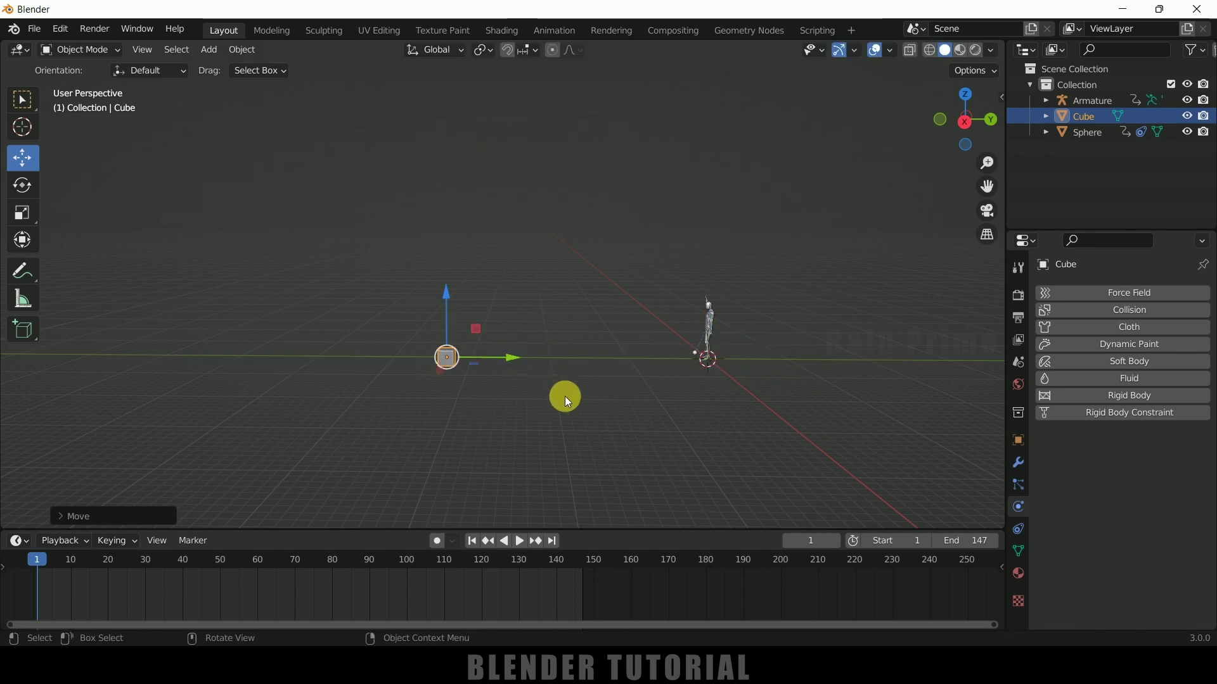
Step: Scale the cube separately along Y, X and Z into a thin, wide and tall wall facing the character
key("s")
key("y")
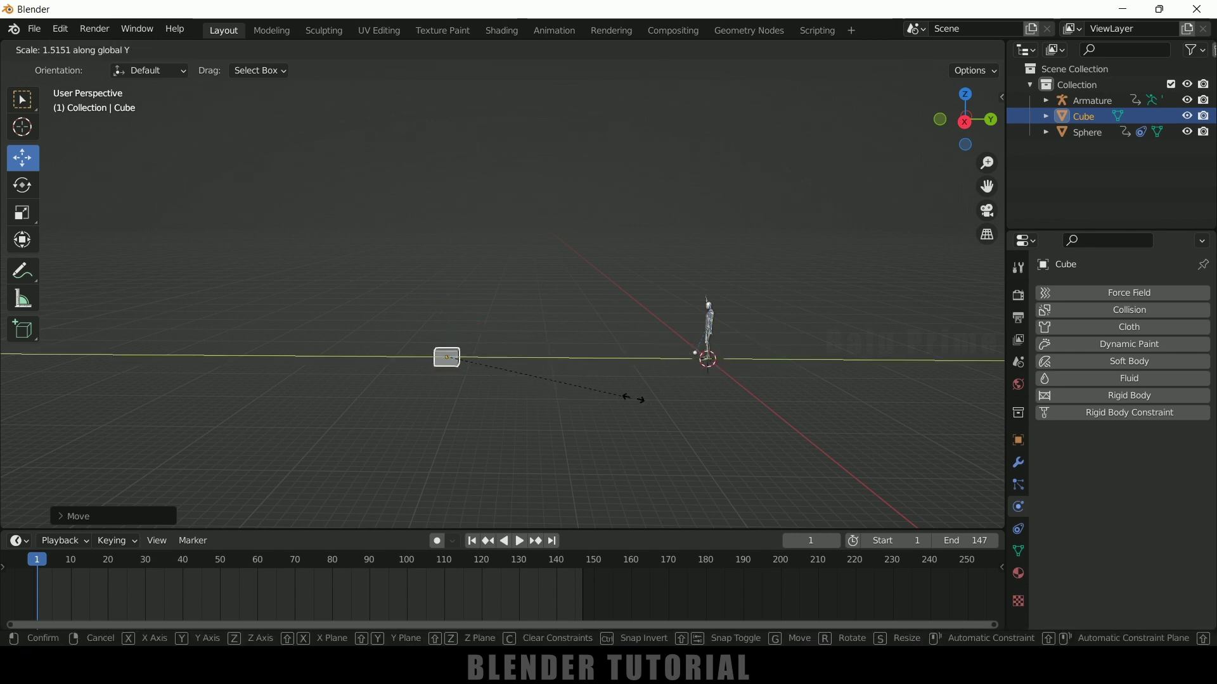
left_click(501, 369)
middle_click_drag(501, 370, 489, 396)
key("s")
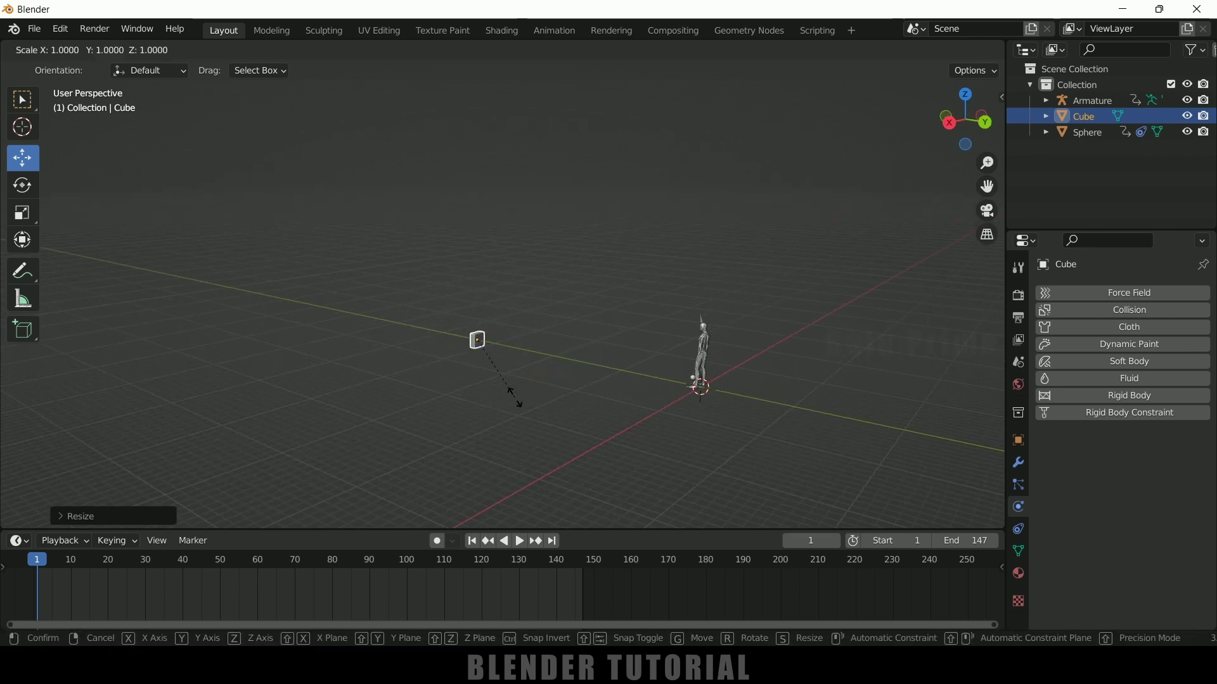
key("x")
left_click(633, 278)
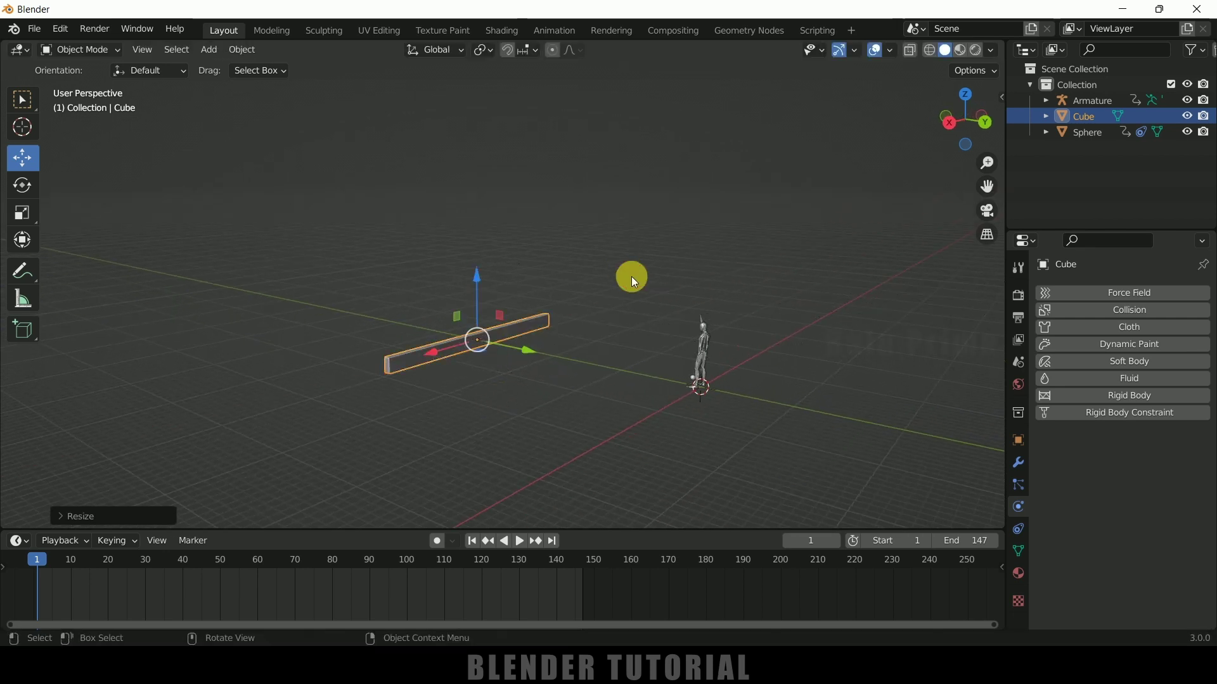
key("s")
key("z")
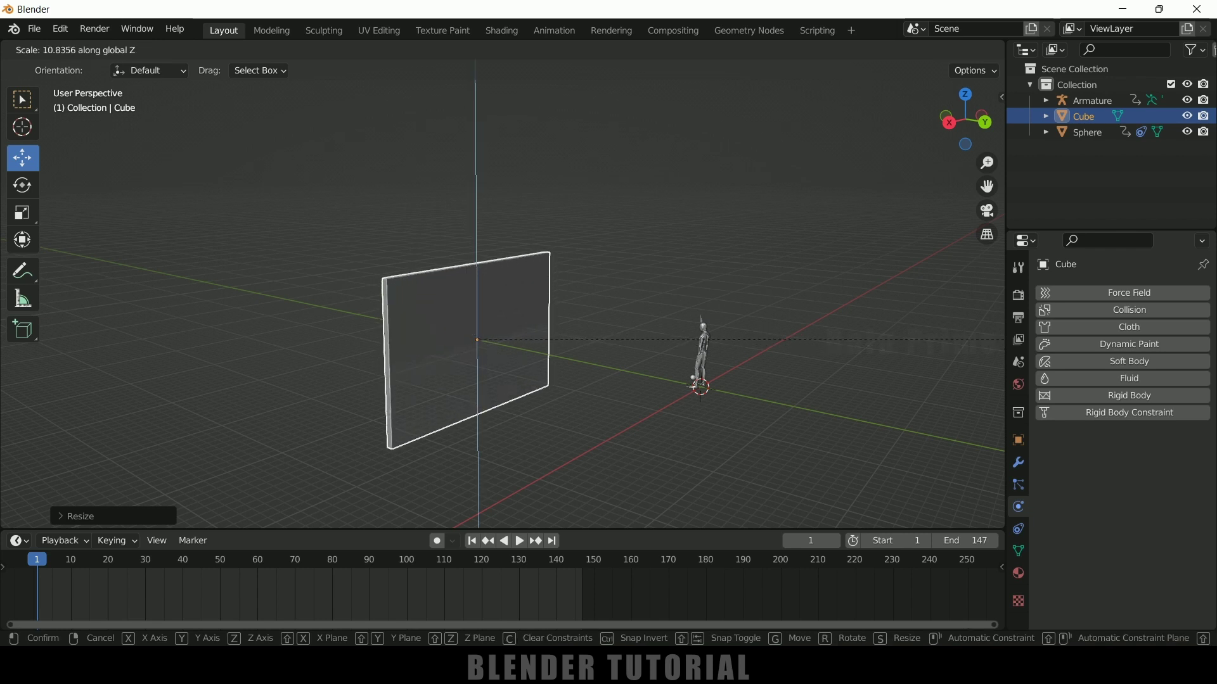
left_click(327, 351)
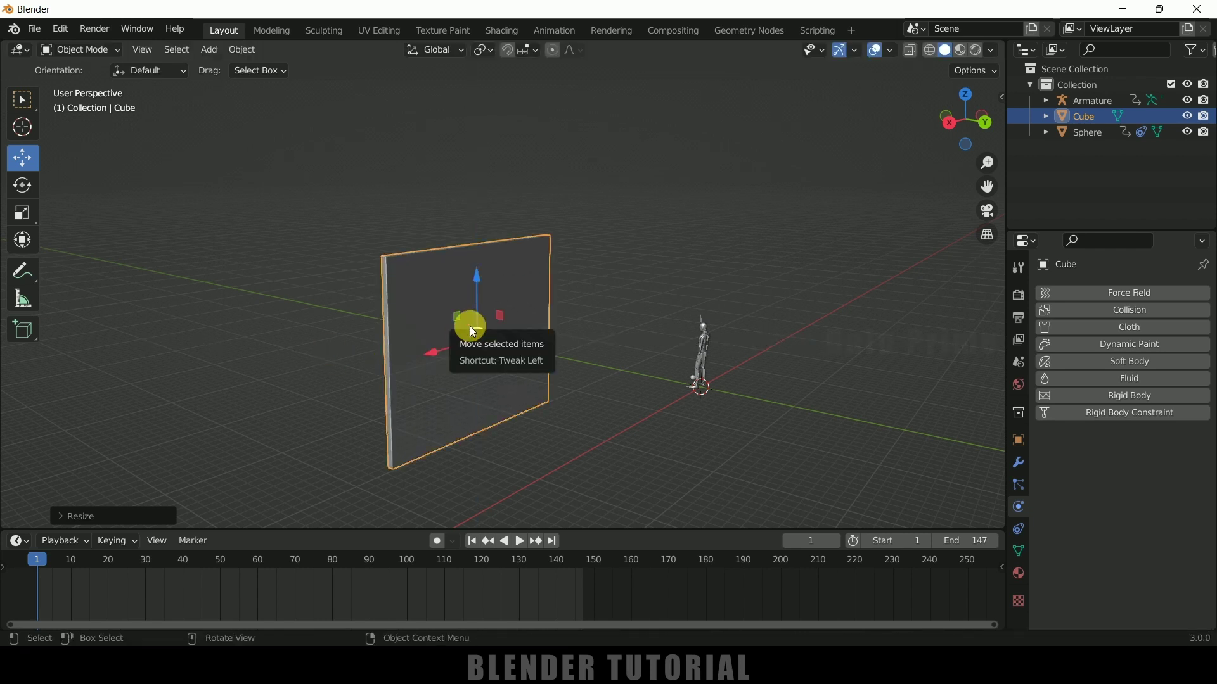
Step: Raise the wall along Z so its lower edge rests at ground level
key("KP_3")
left_click_drag(442, 322, 459, 190)
middle_click_drag(643, 277, 320, 318)
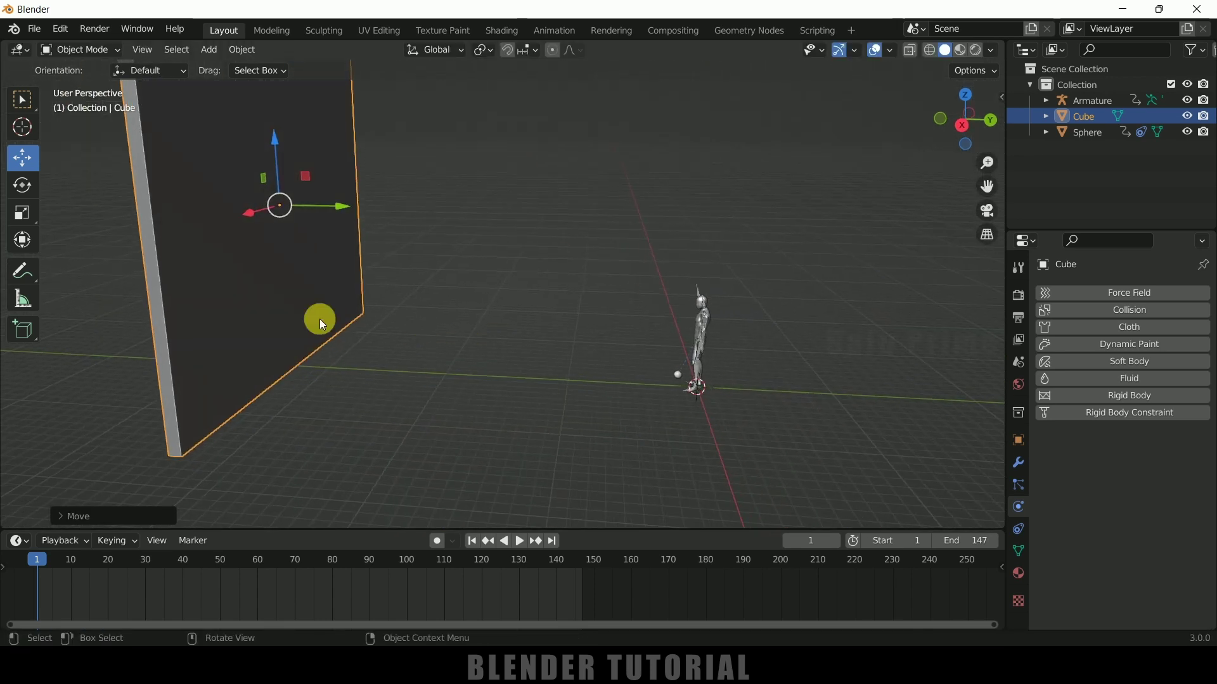
Step: Add a plane and scale it up into a large floor beneath the character and the wall
left_click(206, 60)
mouse_move(212, 62)
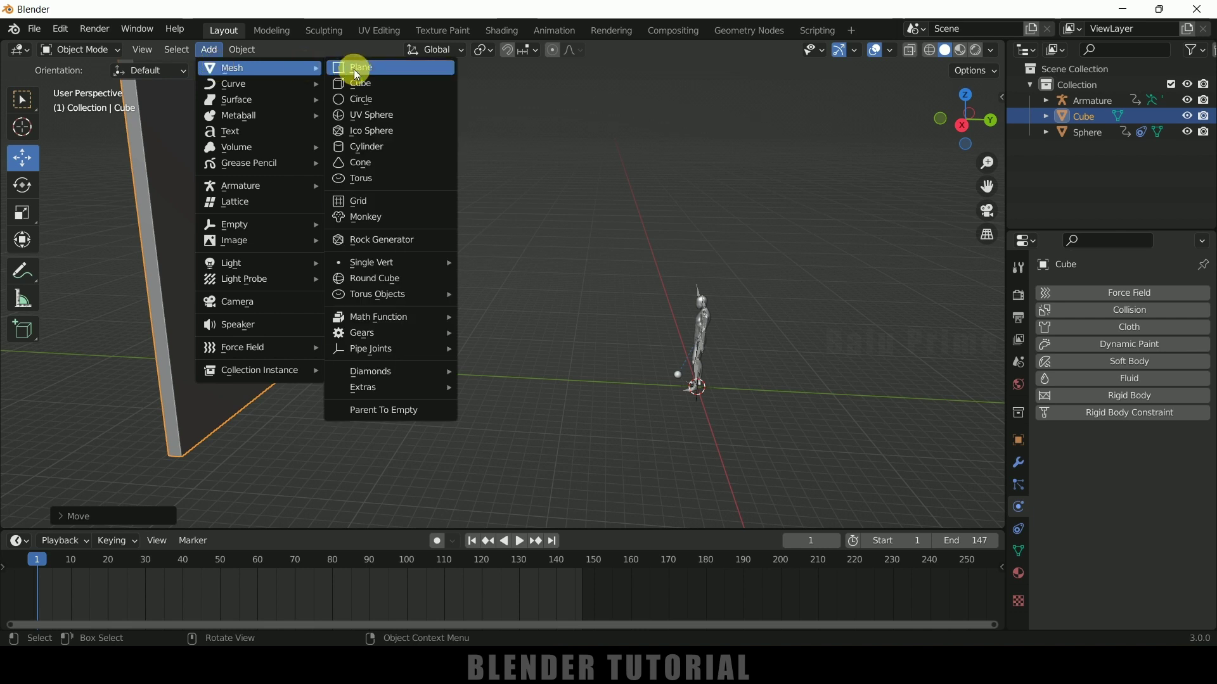
left_click(360, 73)
key("s")
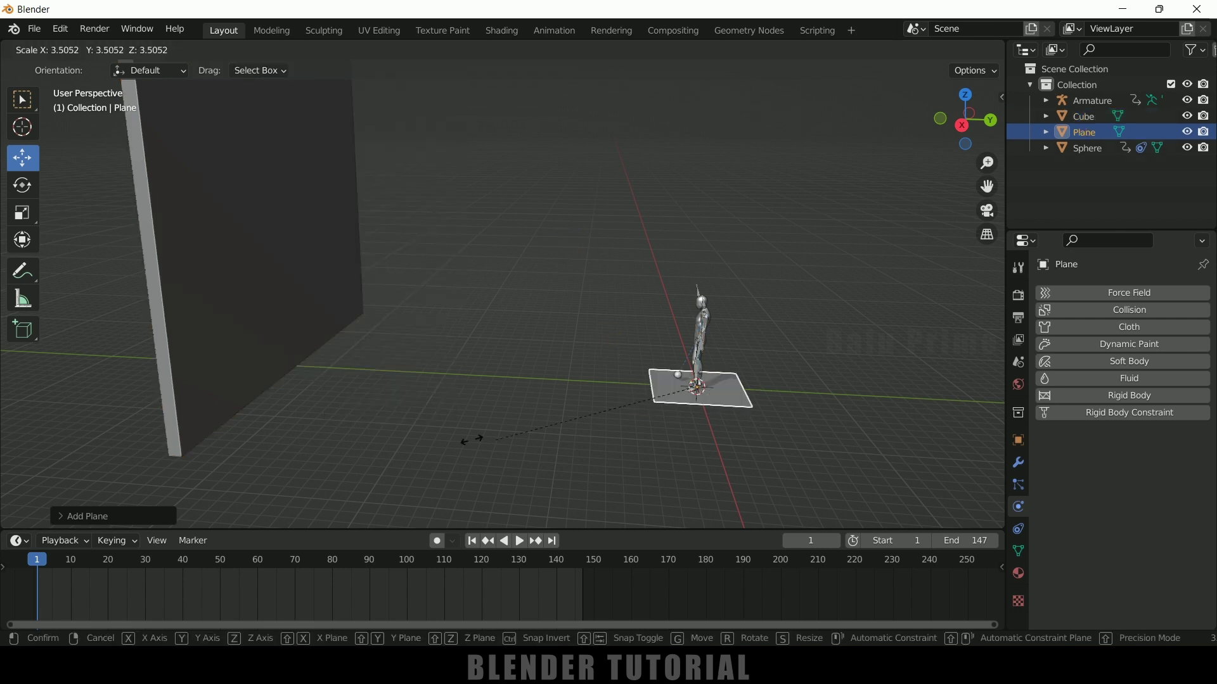
left_click(272, 328)
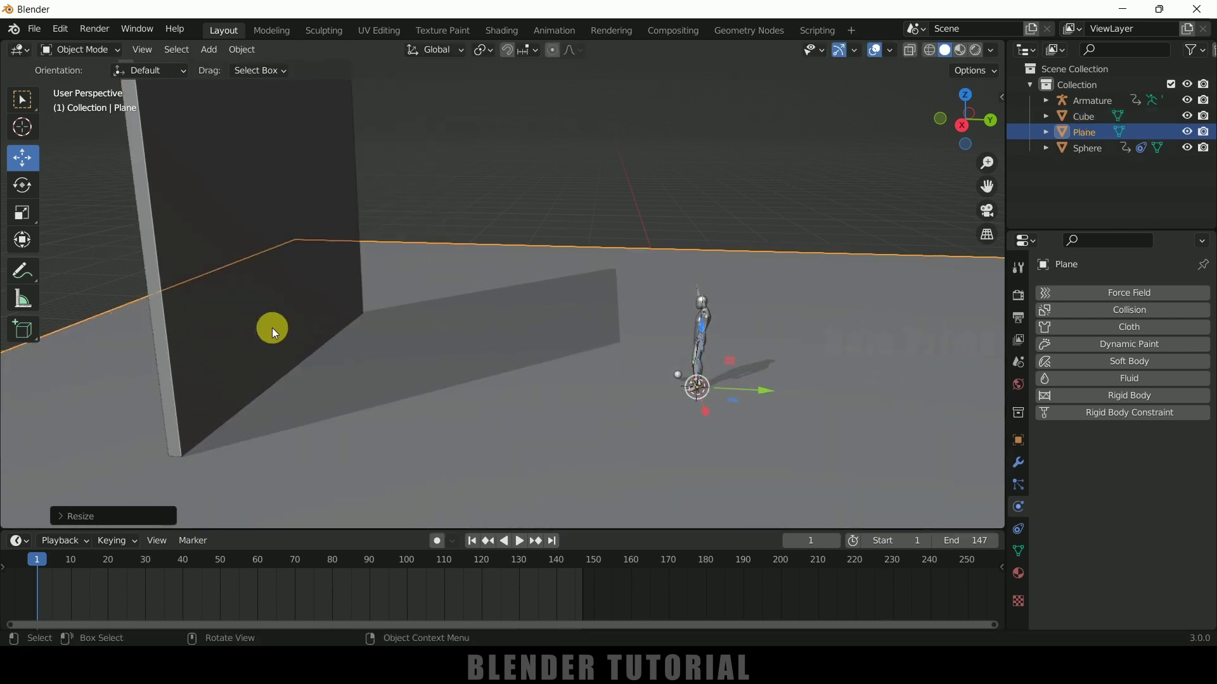
middle_click_drag(272, 328, 443, 348)
Step: Move the wall along Y, farther away from the character
middle_click_drag(680, 348, 356, 199)
left_click(355, 198)
left_click_drag(416, 245, 333, 245)
left_click(475, 181)
Step: Add a rigid body to the wall and set its type to Passive
left_click(272, 176)
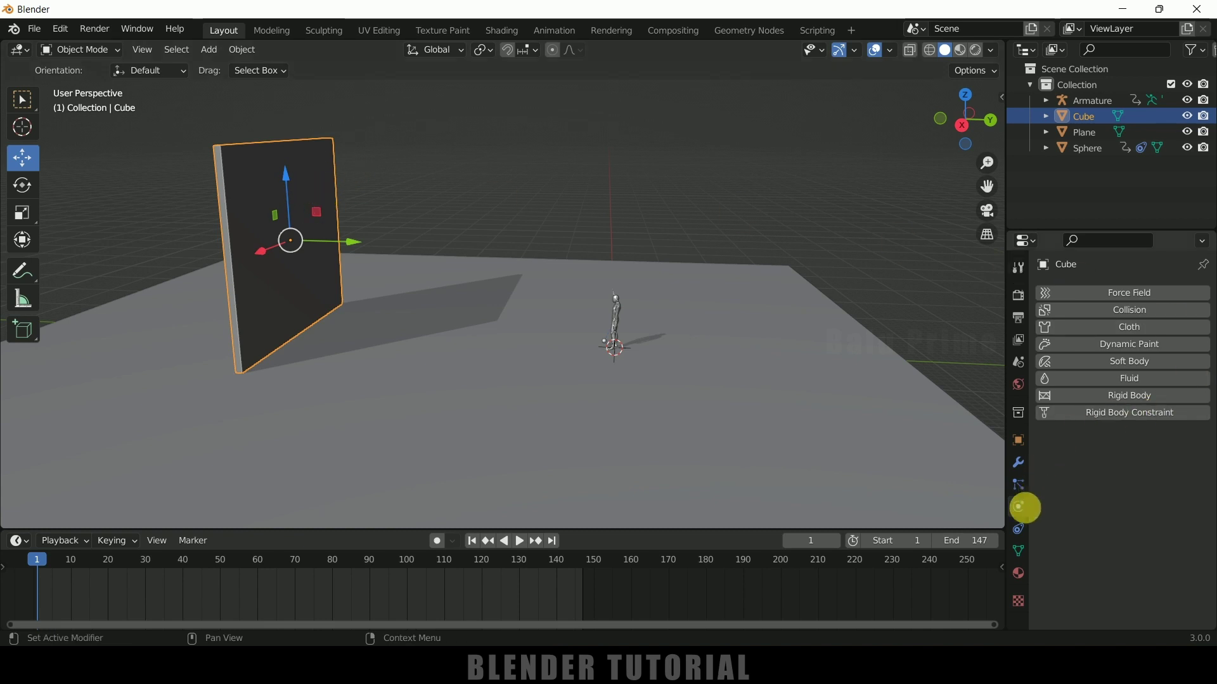
left_click(1109, 398)
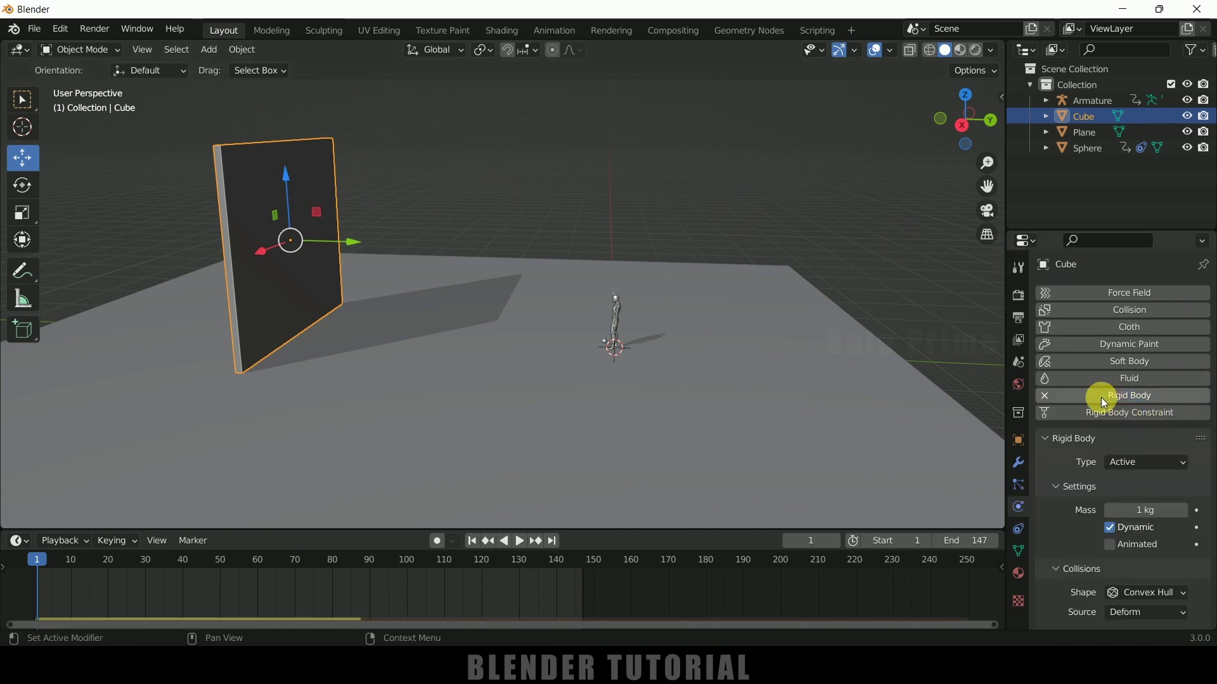
left_click(1137, 462)
left_click(1133, 500)
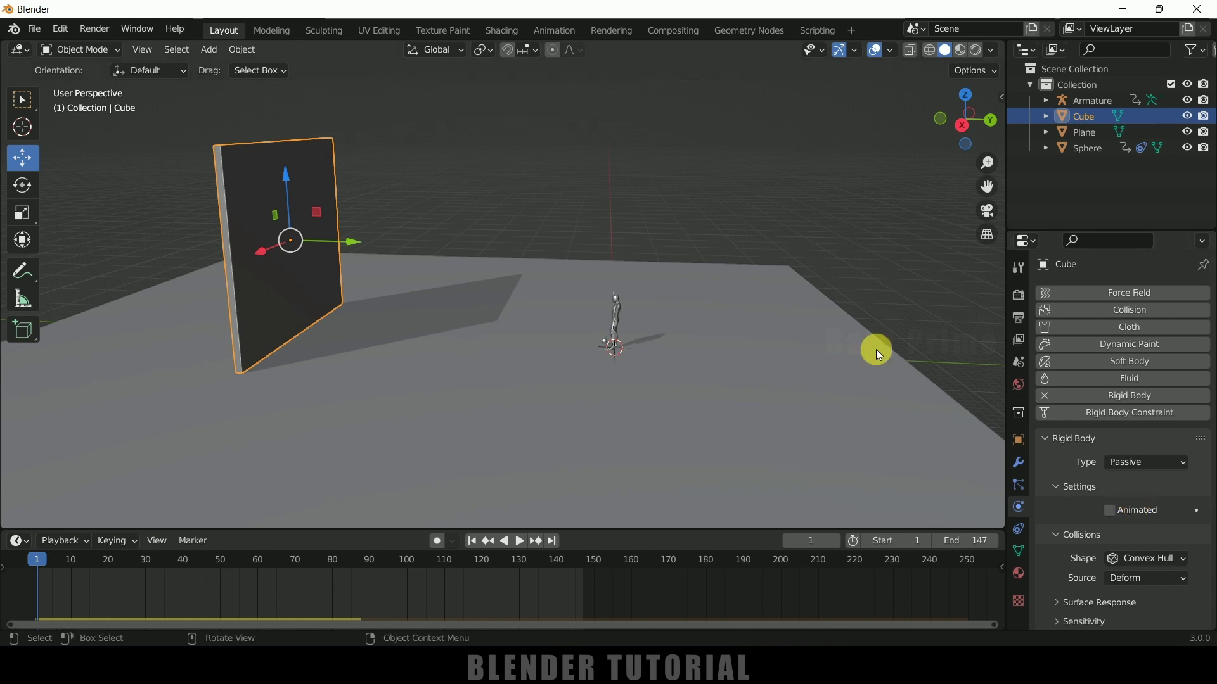
Step: Give the floor plane a rigid body with the type Passive
left_click(767, 337)
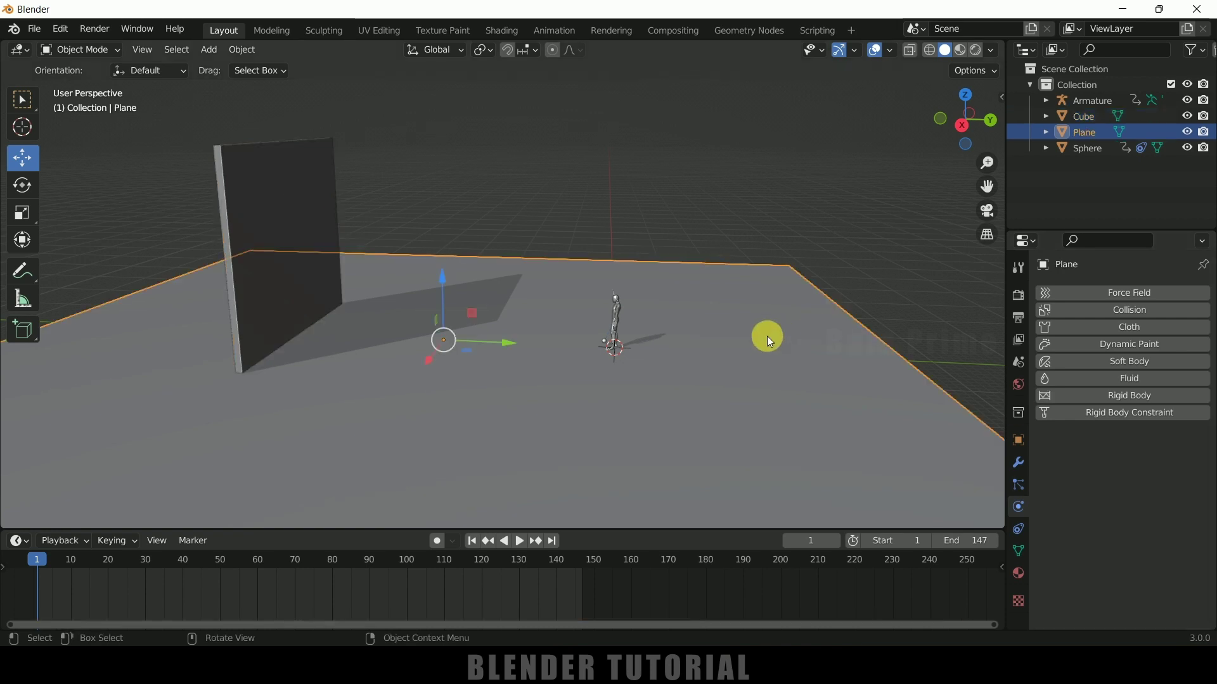
left_click(1124, 397)
left_click(1131, 464)
left_click(1136, 498)
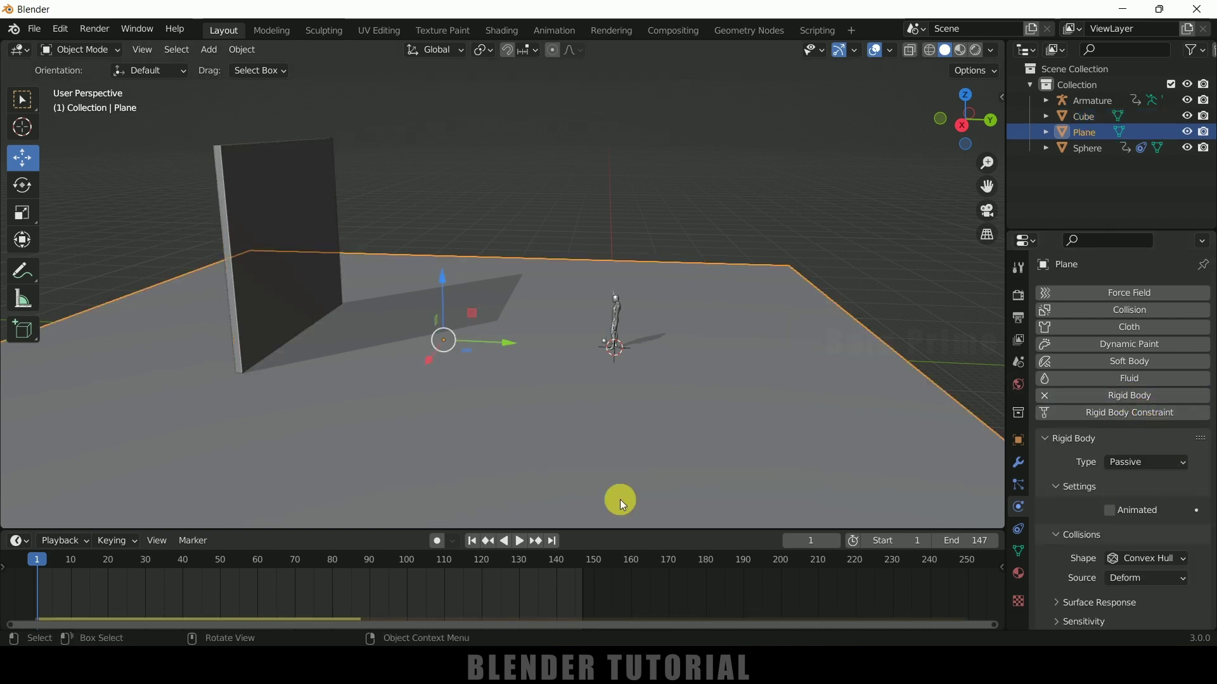
Step: Play the animation to check how the thrown sphere collides with the wall and floor
left_click(519, 542)
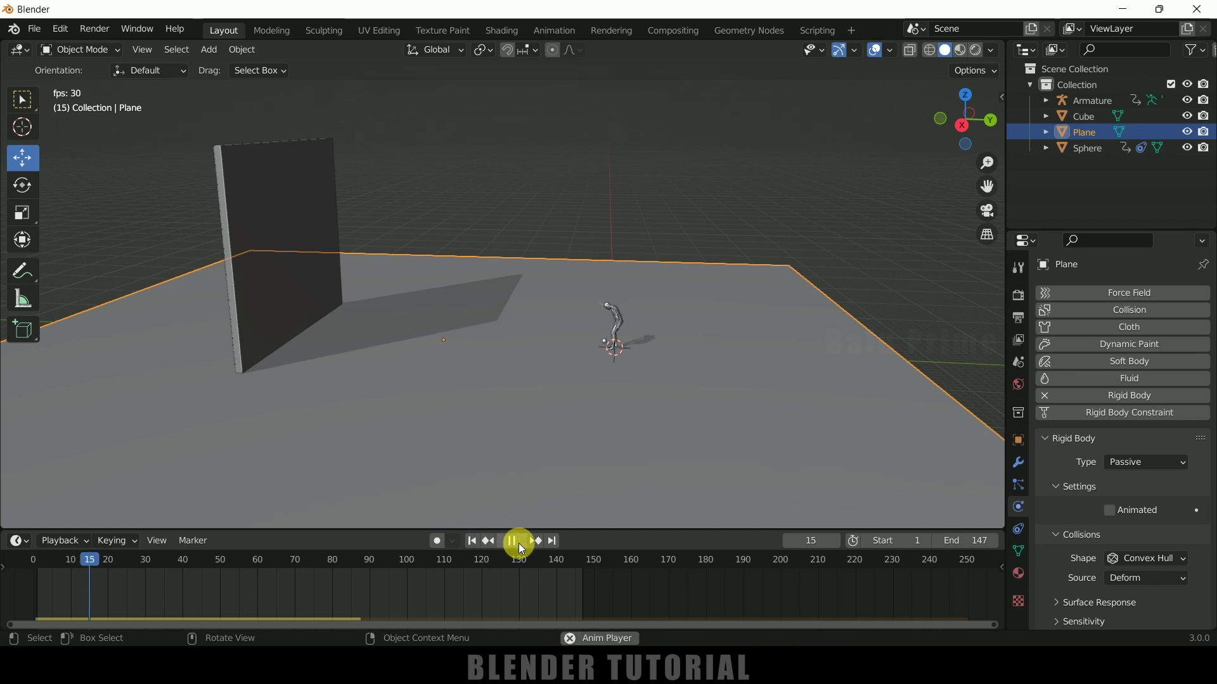
scroll(542, 473, "up", 2)
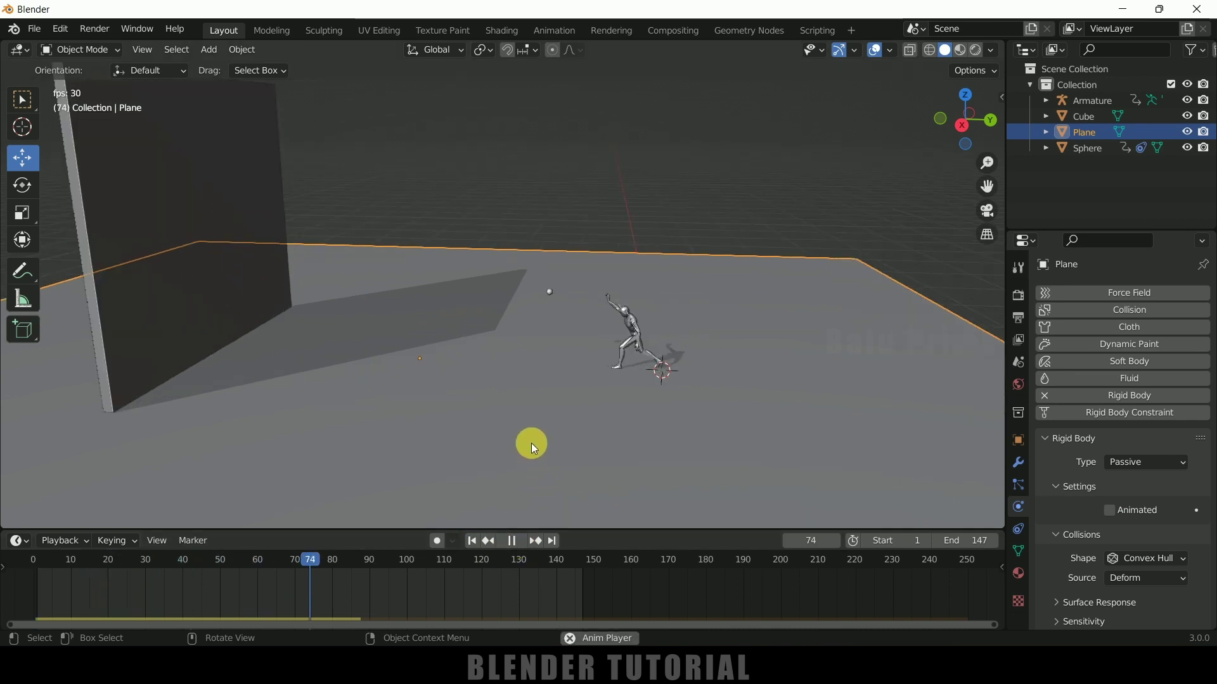
left_click(511, 542)
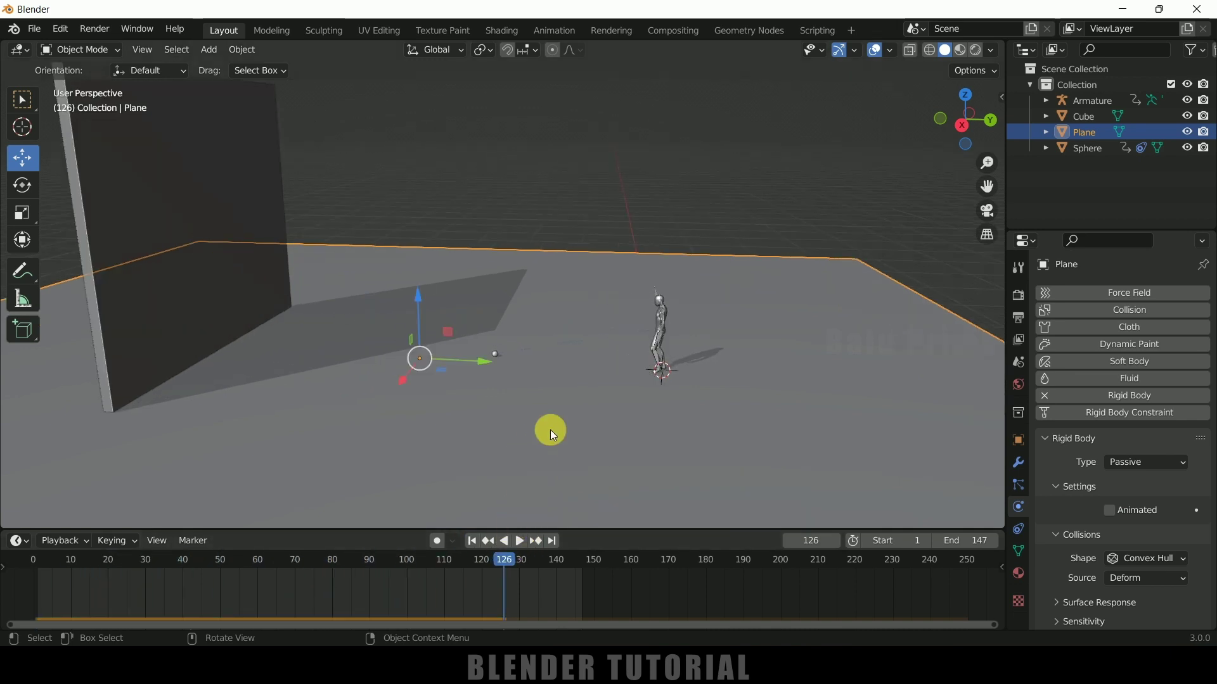
middle_click_drag(551, 430, 641, 453)
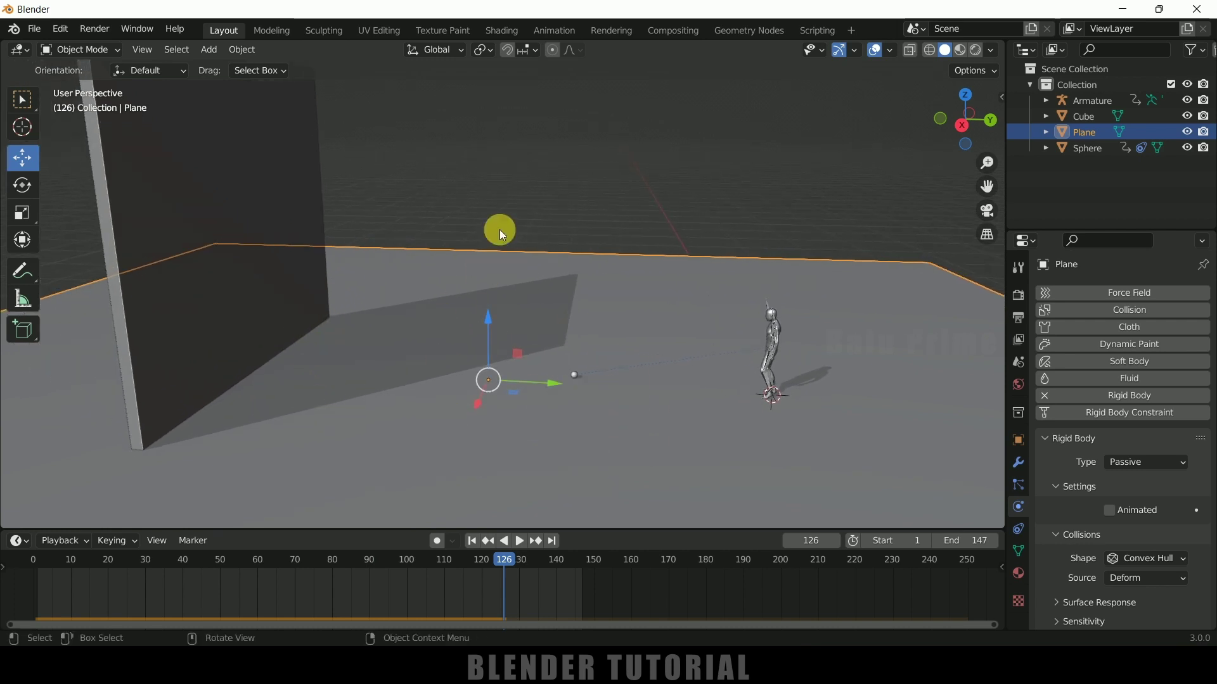
Step: Raise the floor plane's rigid body bounciness to 0.821 in its surface response settings
scroll(1071, 577, "down", 1)
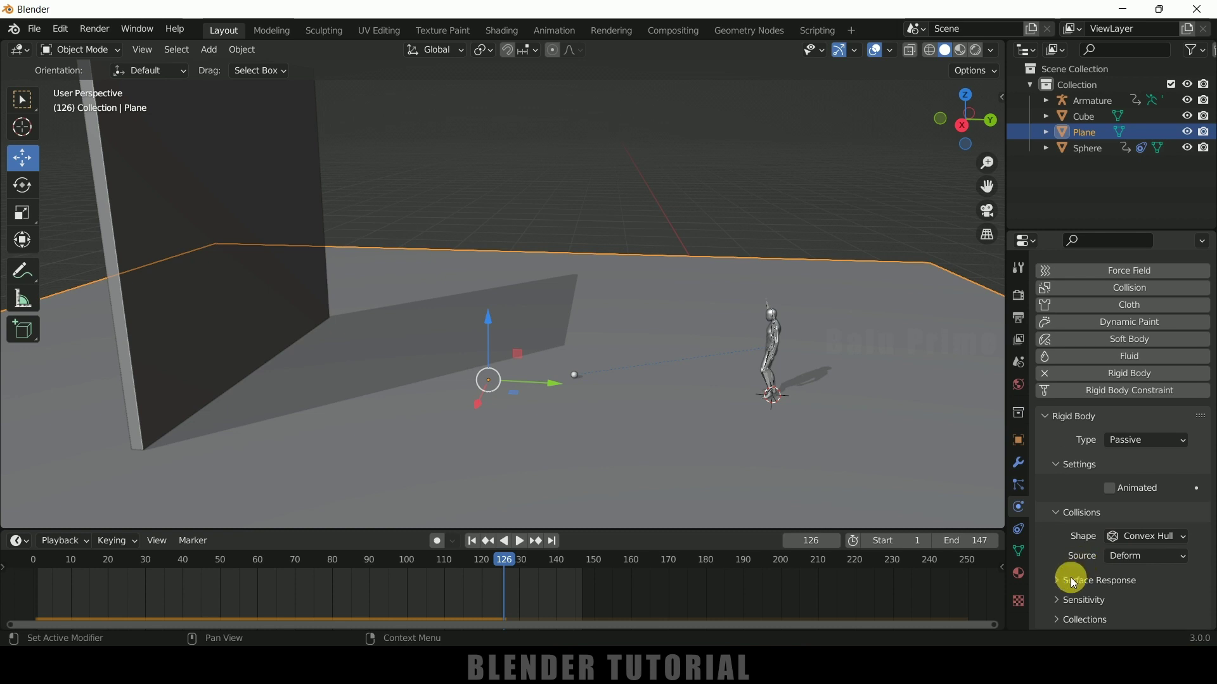
left_click(1062, 591)
scroll(1065, 545, "down", 2)
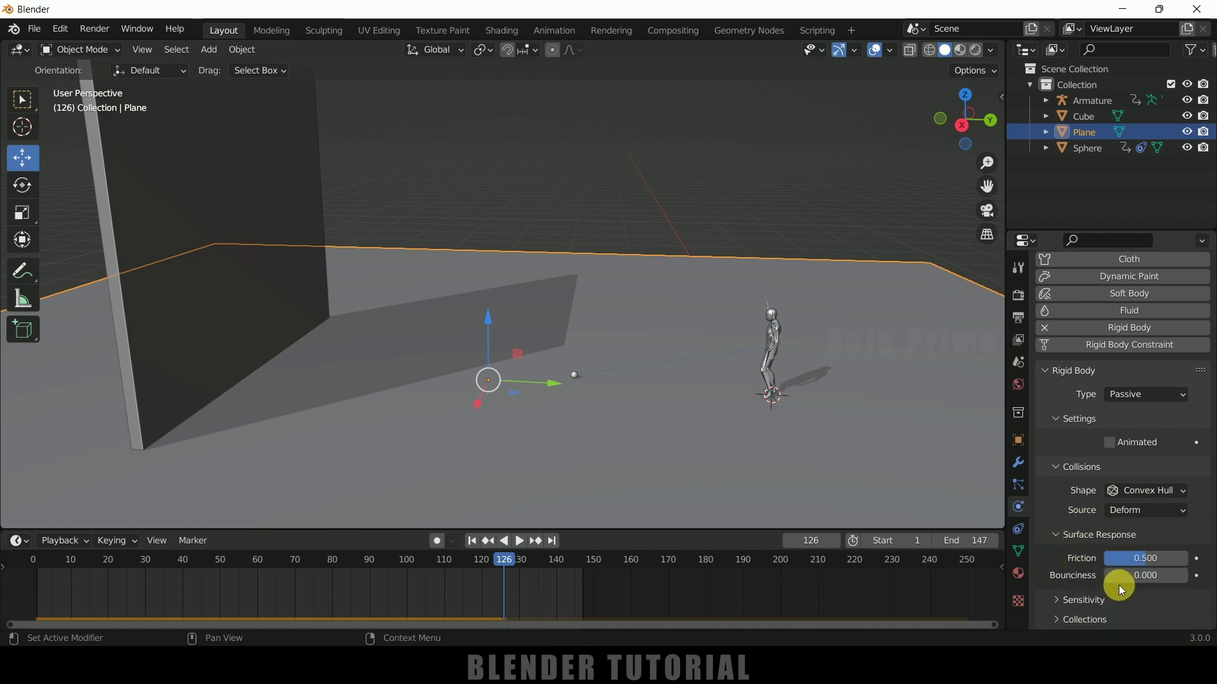
left_click_drag(1121, 576, 1172, 575)
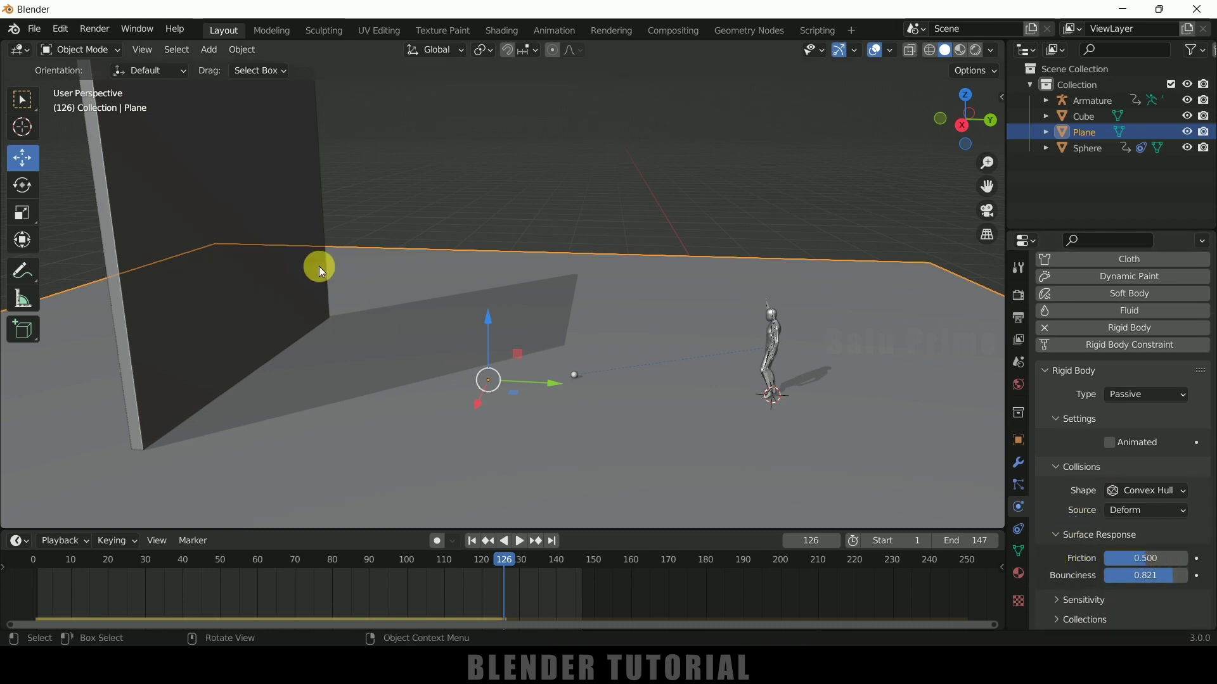
Step: Increase the wall's rigid body bounciness and set the sphere's bounciness to 1.000
left_click(265, 164)
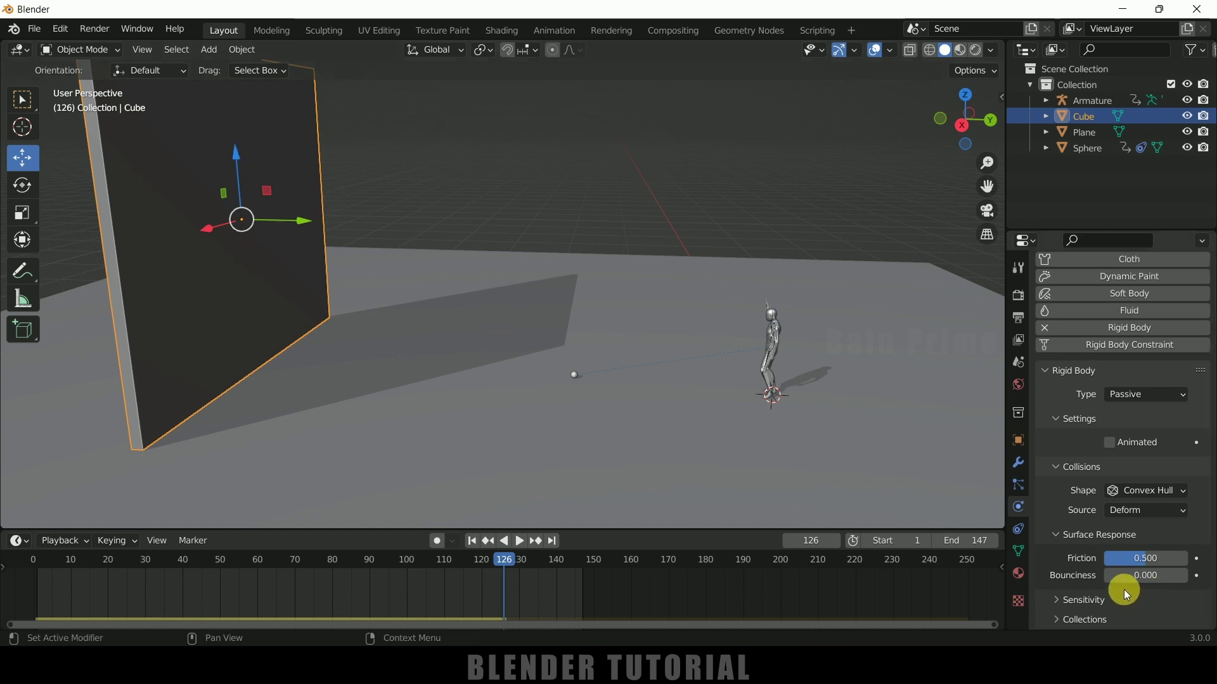
left_click_drag(1123, 576, 1186, 576)
left_click(575, 379)
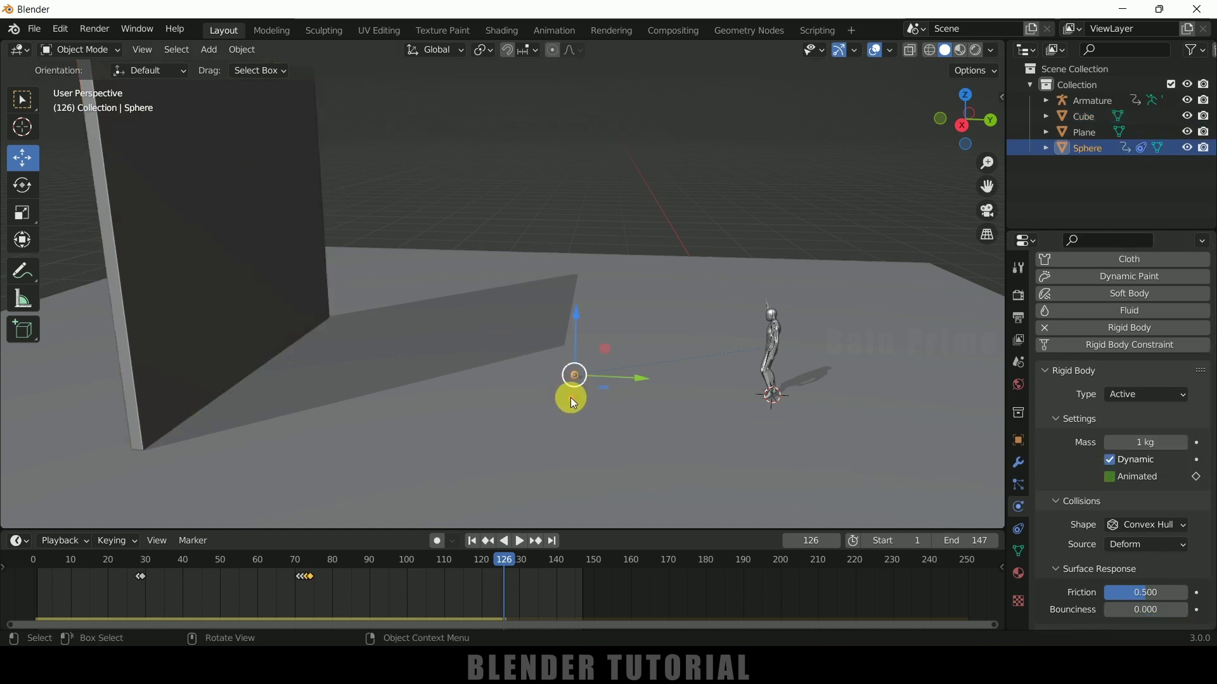
left_click_drag(1146, 610, 1186, 610)
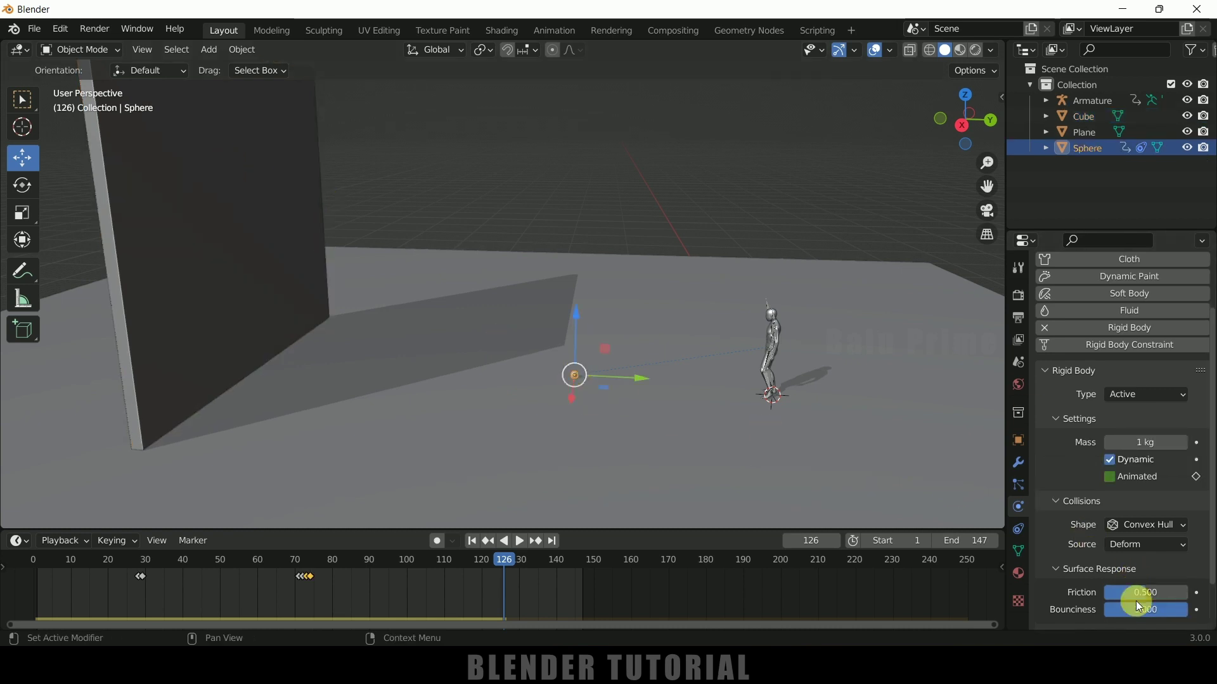
Step: Replay the animation from the first frame to check the sphere's rebound with the increased bounciness
left_click(473, 542)
left_click(519, 543)
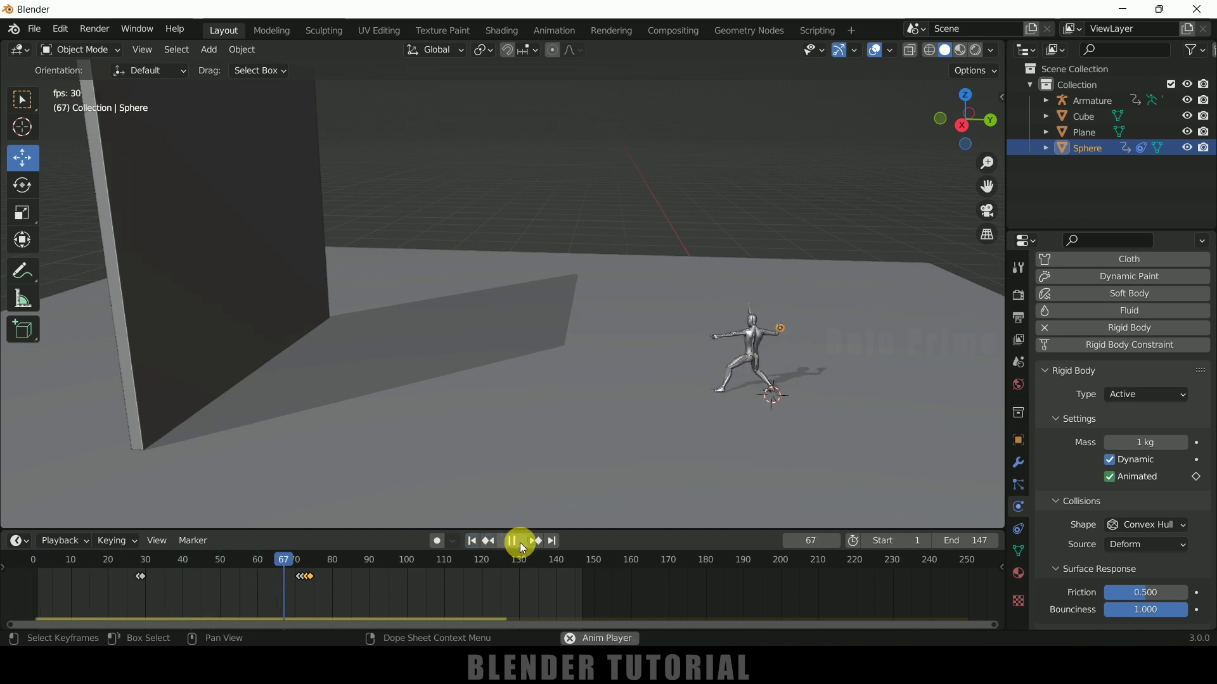
left_click(517, 543)
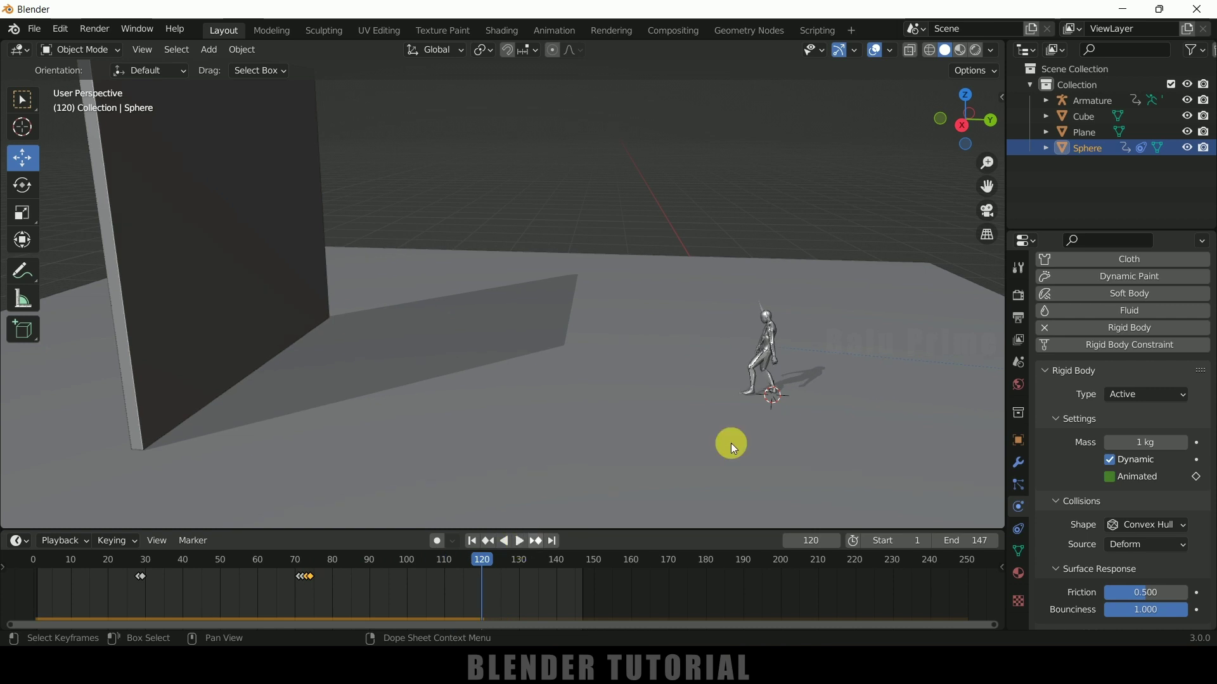
Step: Lower the sphere's bounciness below 1.000 and play the throw from frame 1
left_click_drag(1179, 609, 1150, 610)
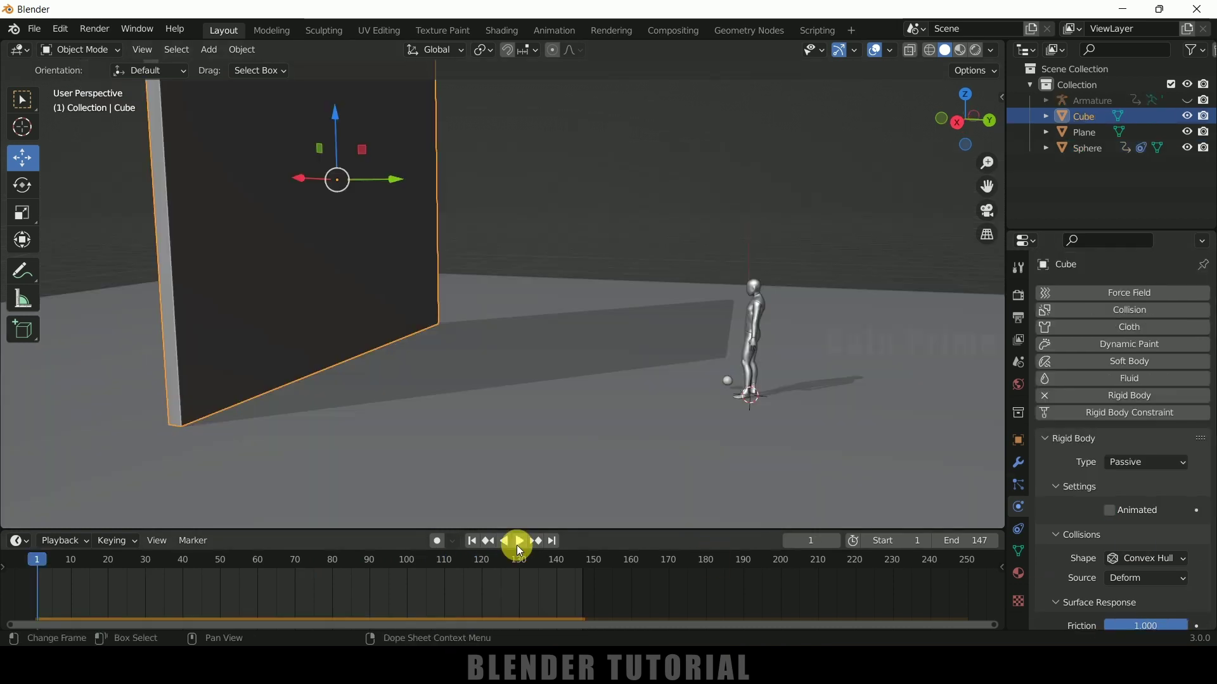
left_click(517, 543)
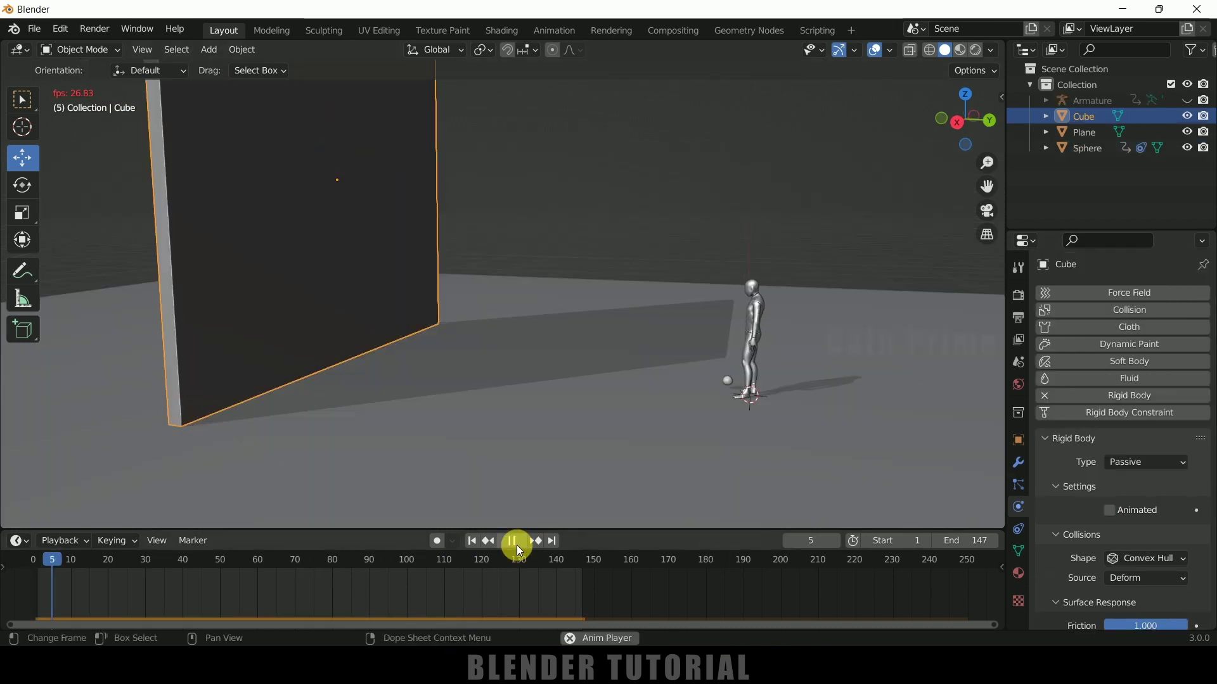